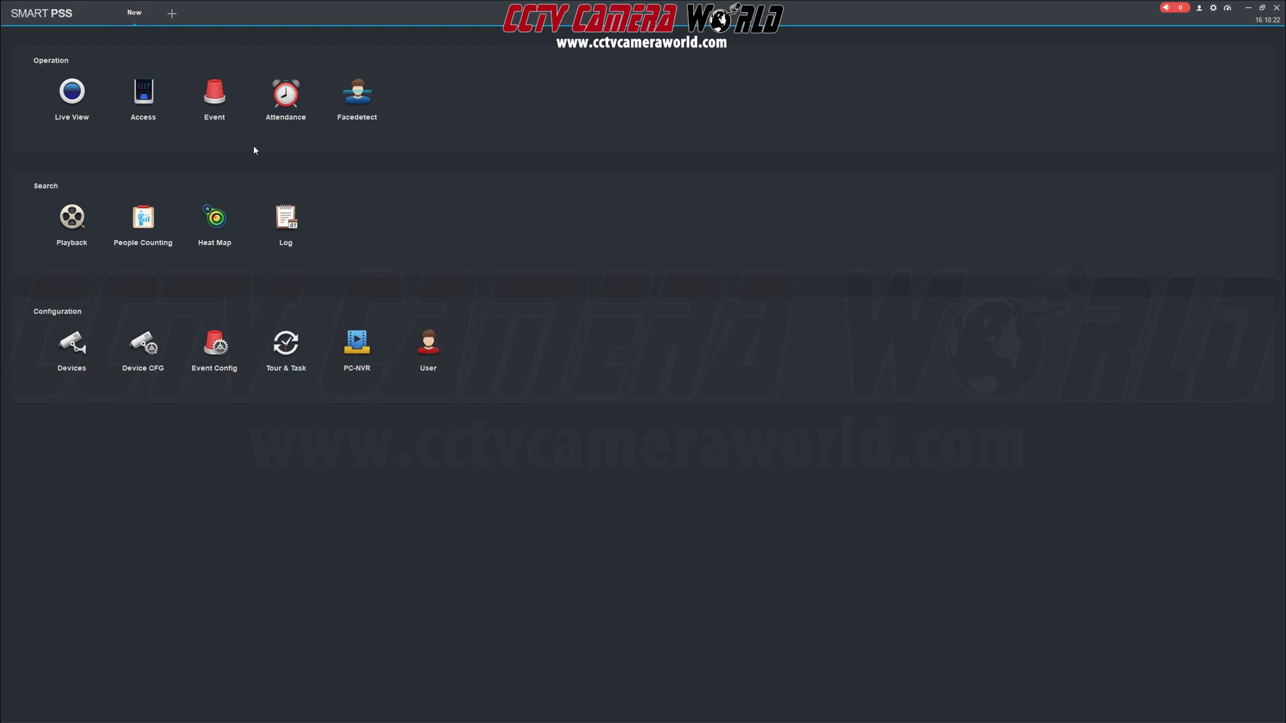
# - Open Playback from the Search section of the SmartPSS home page
pyautogui.click(73, 217)
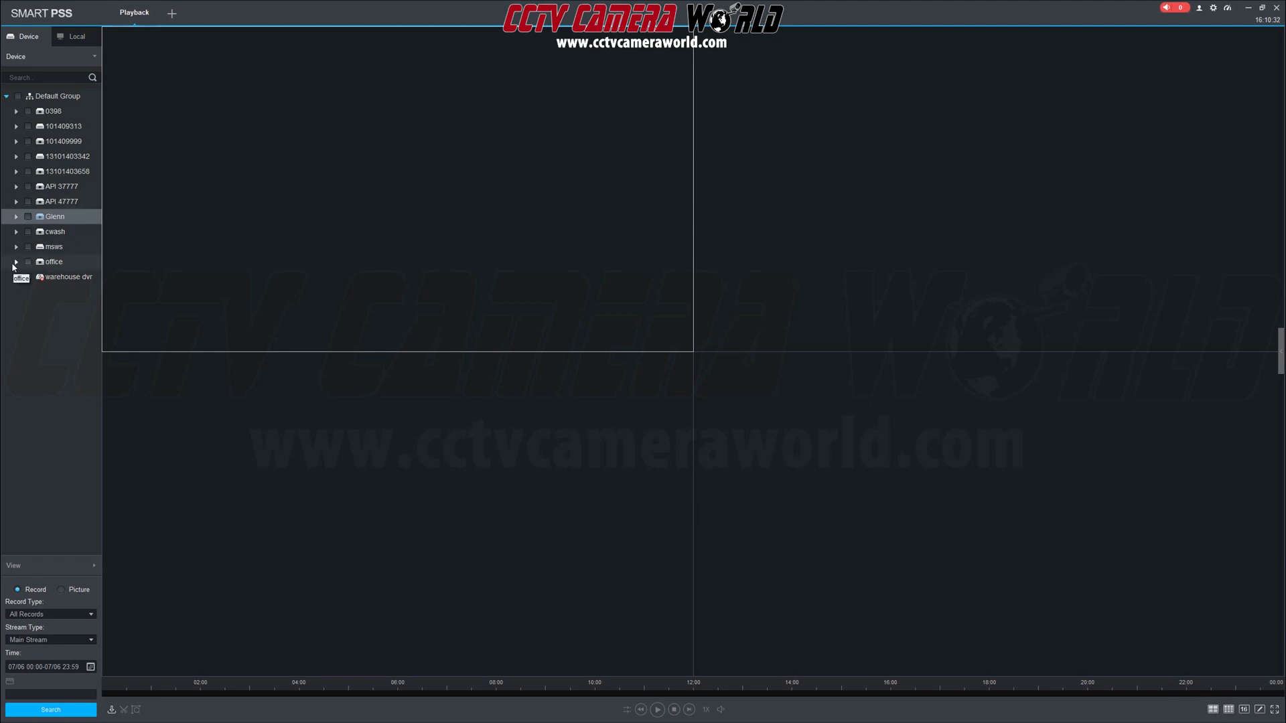
# - Expand the office device and tick its Front, DVR NVR Test, Staging and Packing cameras
pyautogui.click(17, 261)
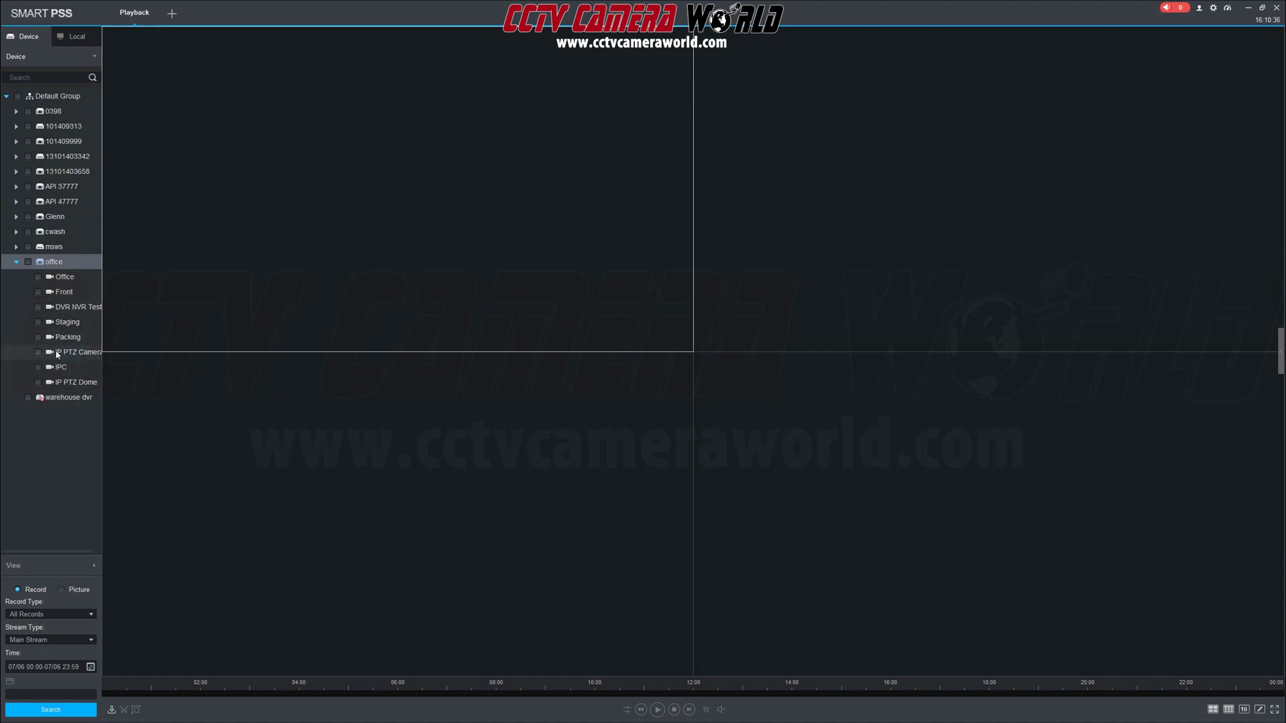
pyautogui.click(38, 293)
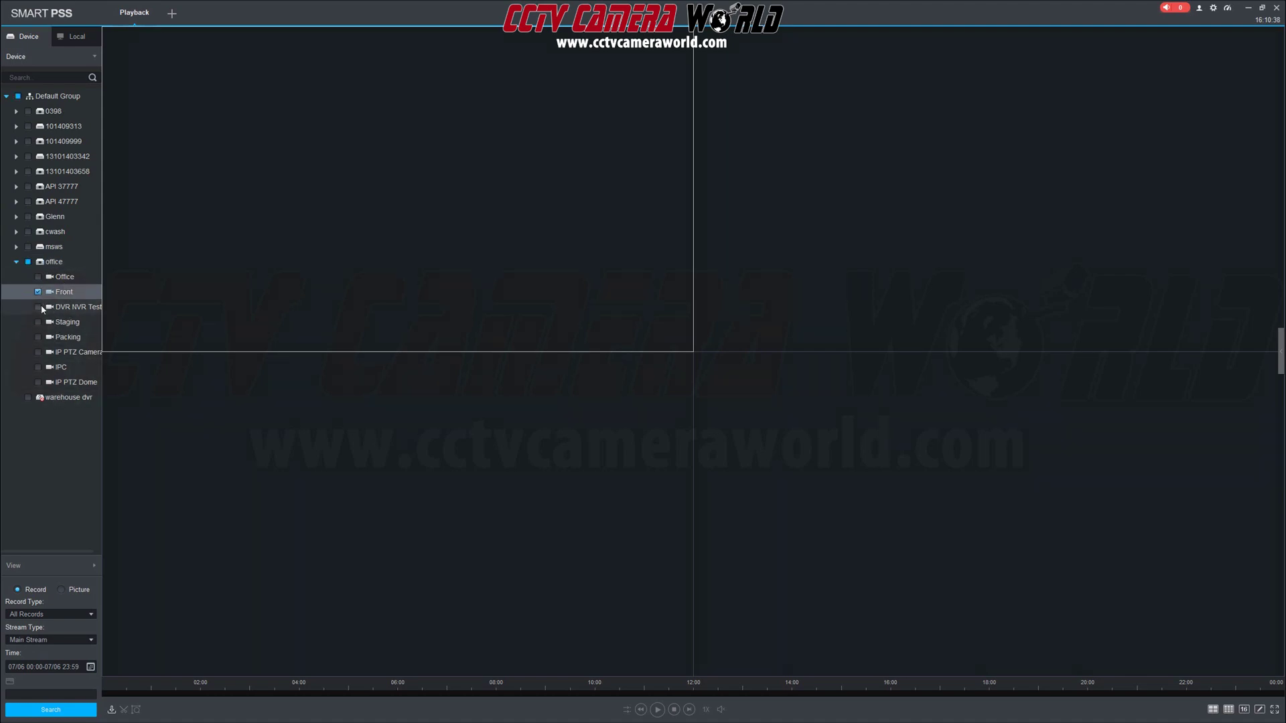
pyautogui.click(38, 308)
pyautogui.click(39, 322)
pyautogui.click(38, 337)
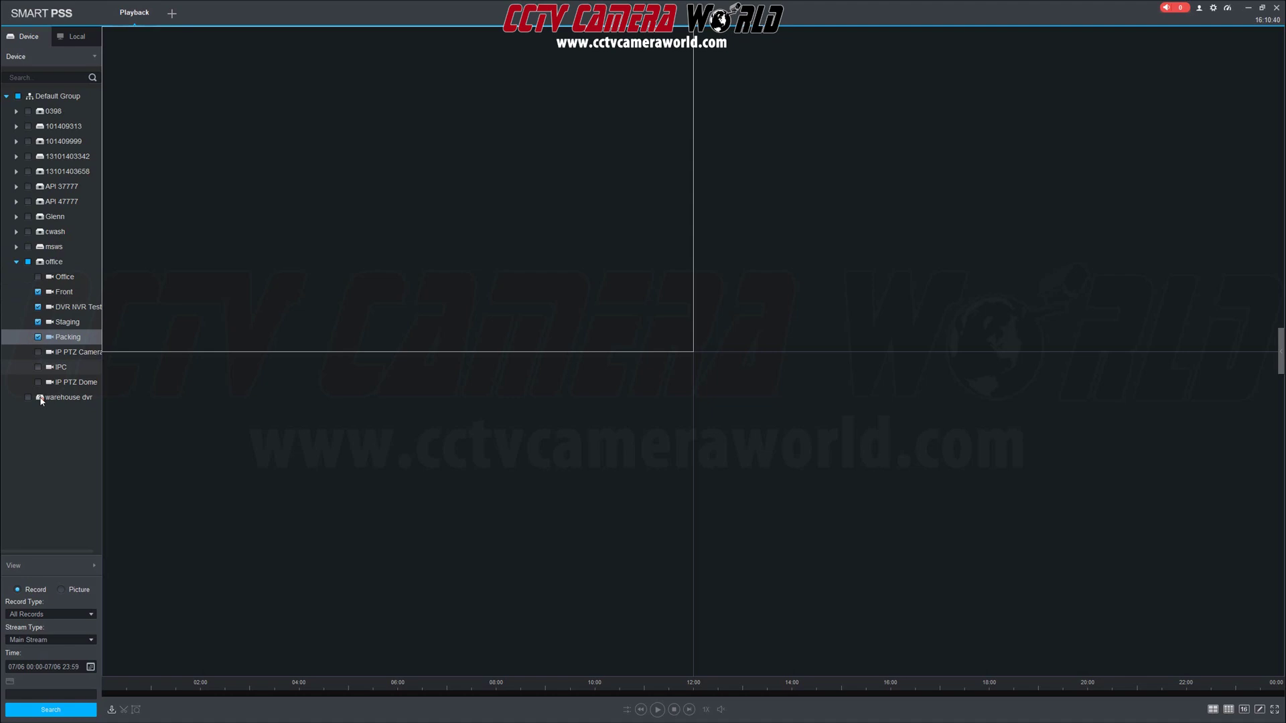
# - Set the search Record Type to All Records
pyautogui.click(92, 615)
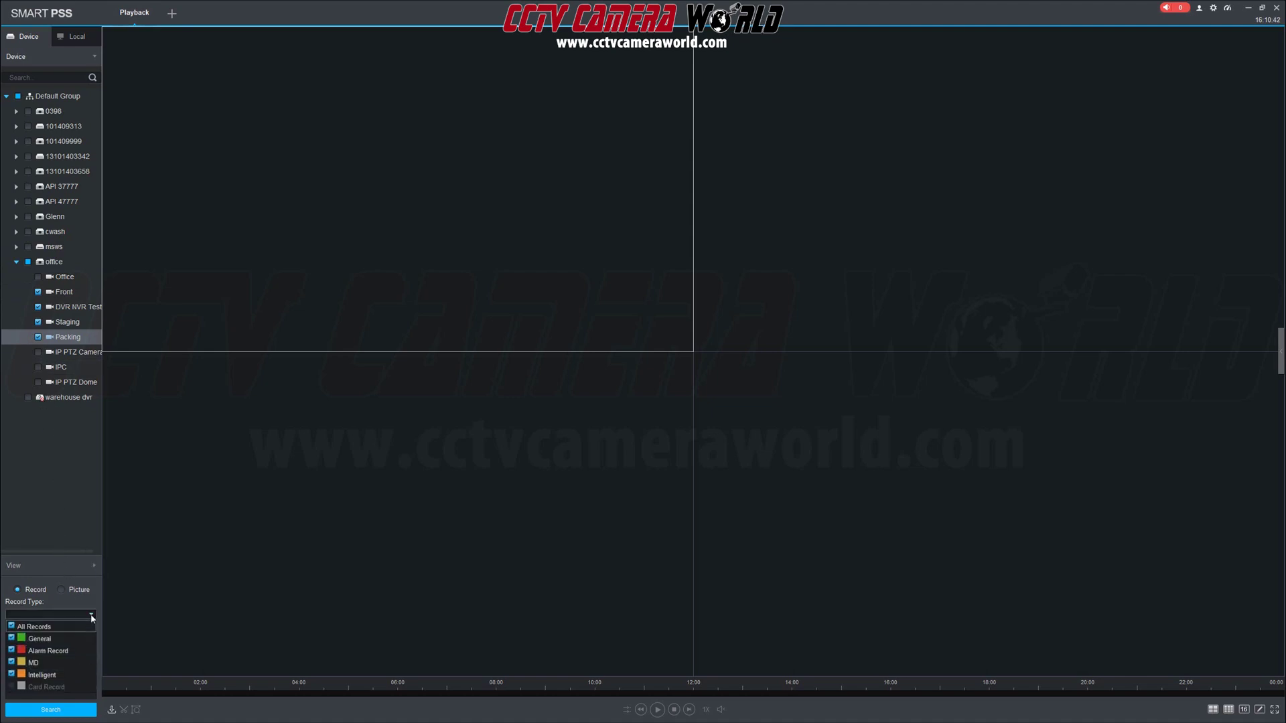
pyautogui.click(11, 626)
pyautogui.click(12, 638)
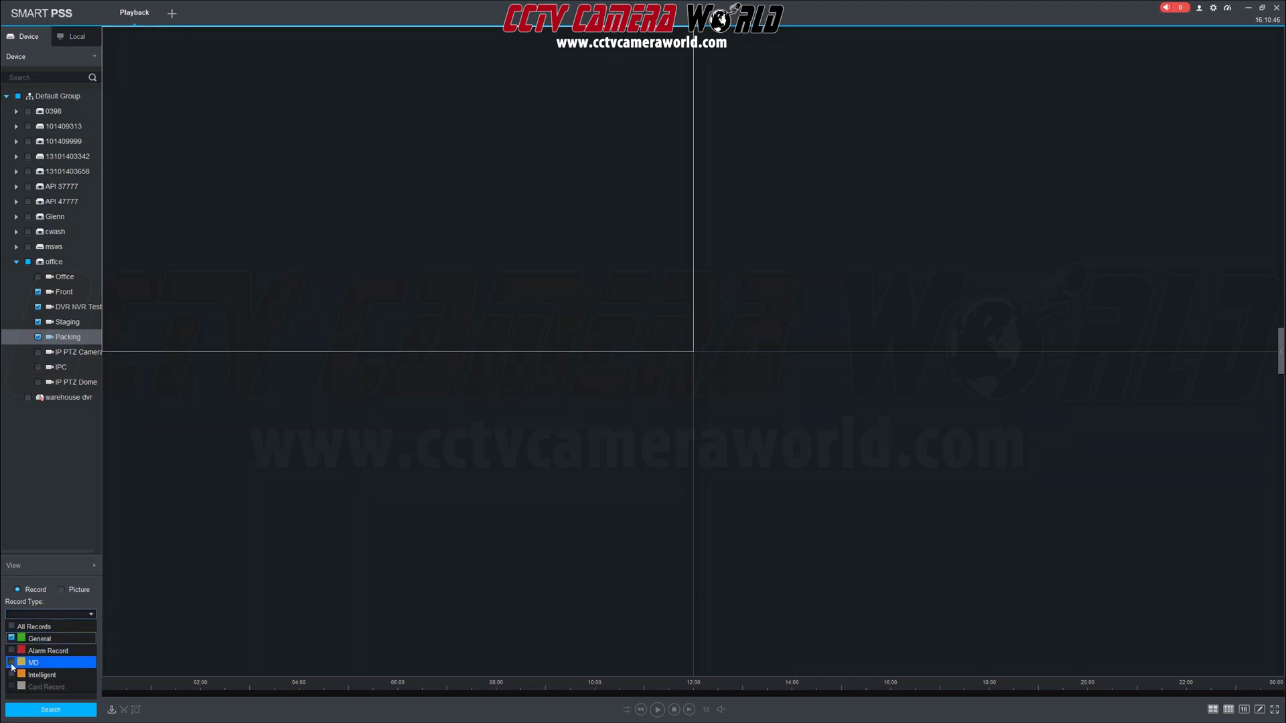
pyautogui.click(11, 662)
pyautogui.click(11, 626)
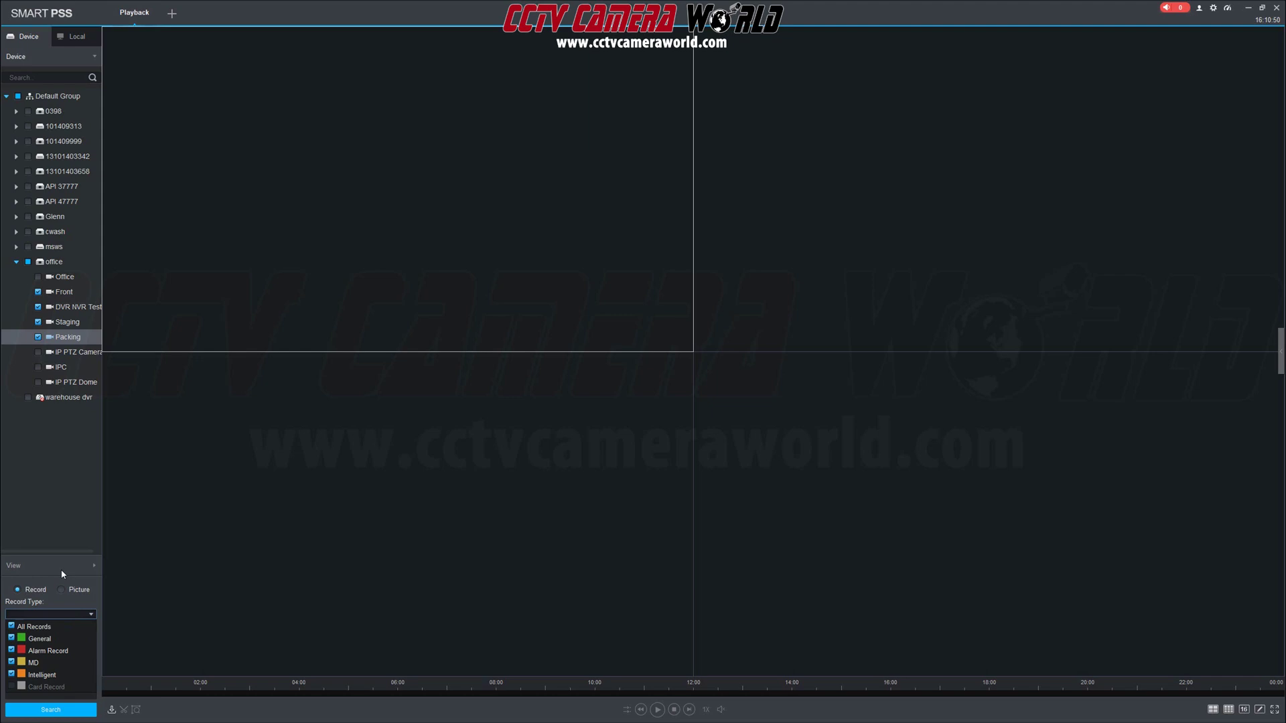
pyautogui.click(76, 607)
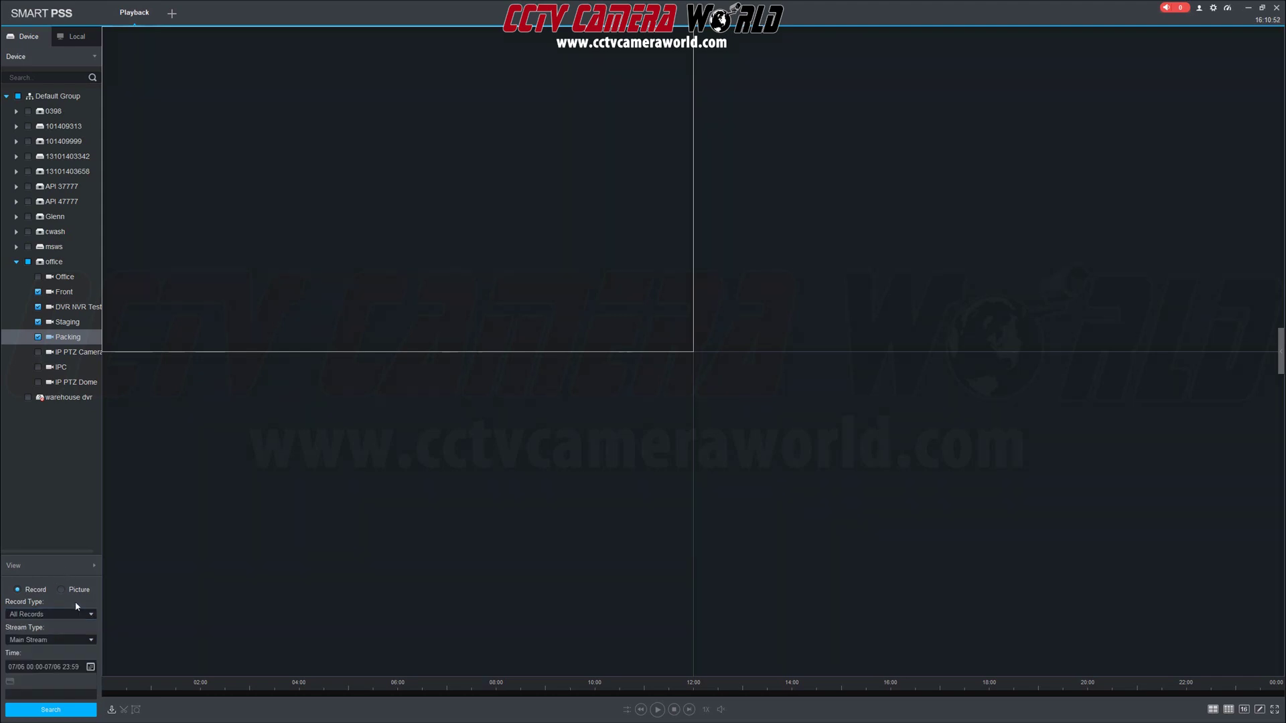
# - Keep Main Stream and set the search date to 29 June 2018
pyautogui.click(48, 640)
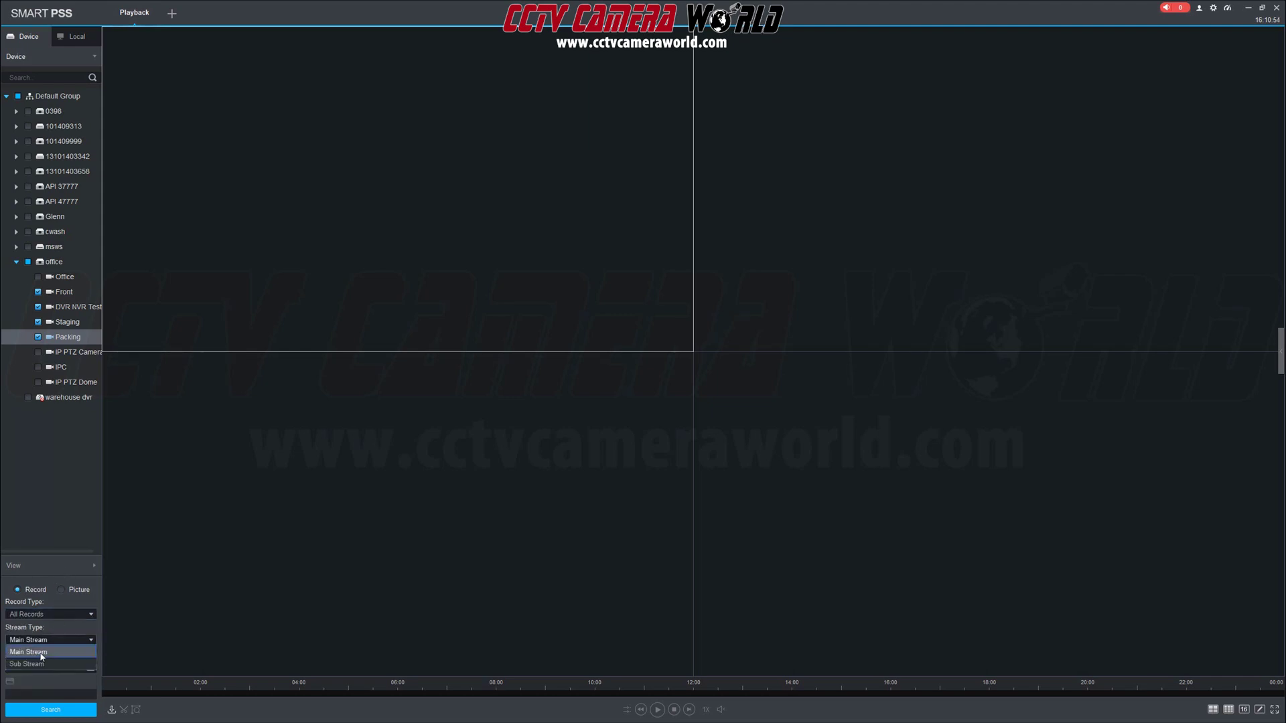
pyautogui.click(41, 654)
pyautogui.click(90, 667)
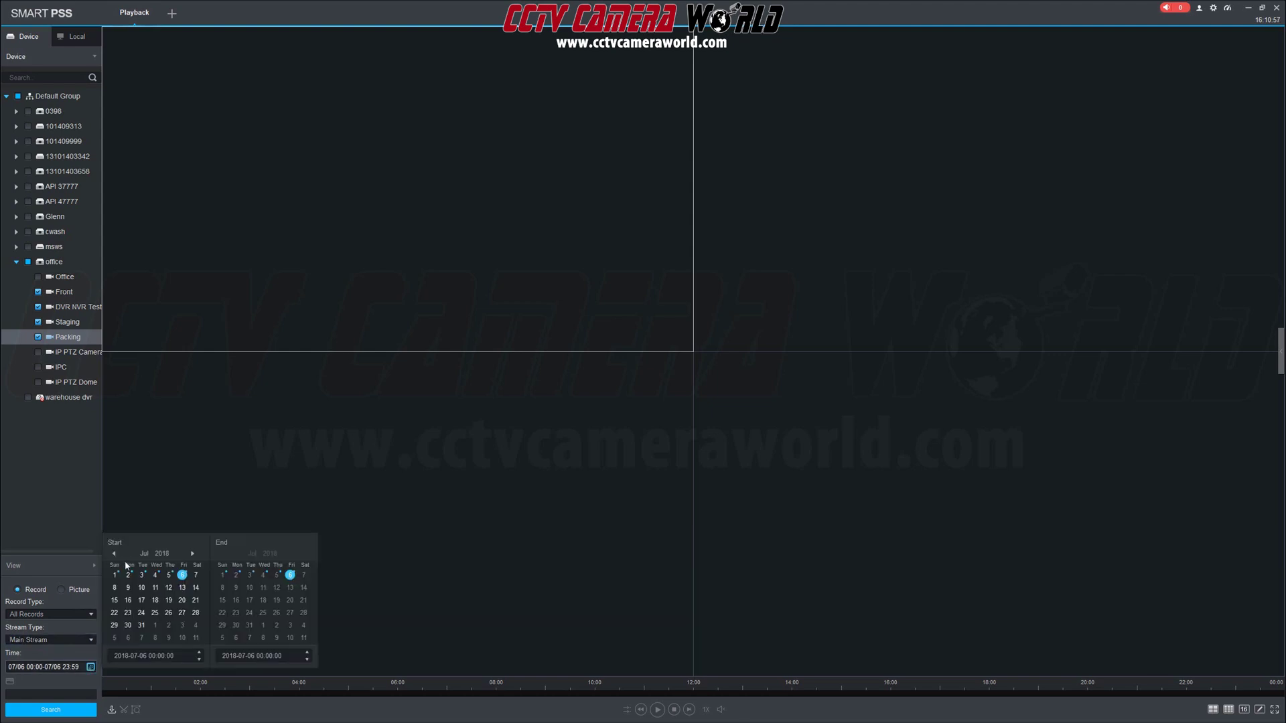
pyautogui.click(114, 553)
pyautogui.click(182, 625)
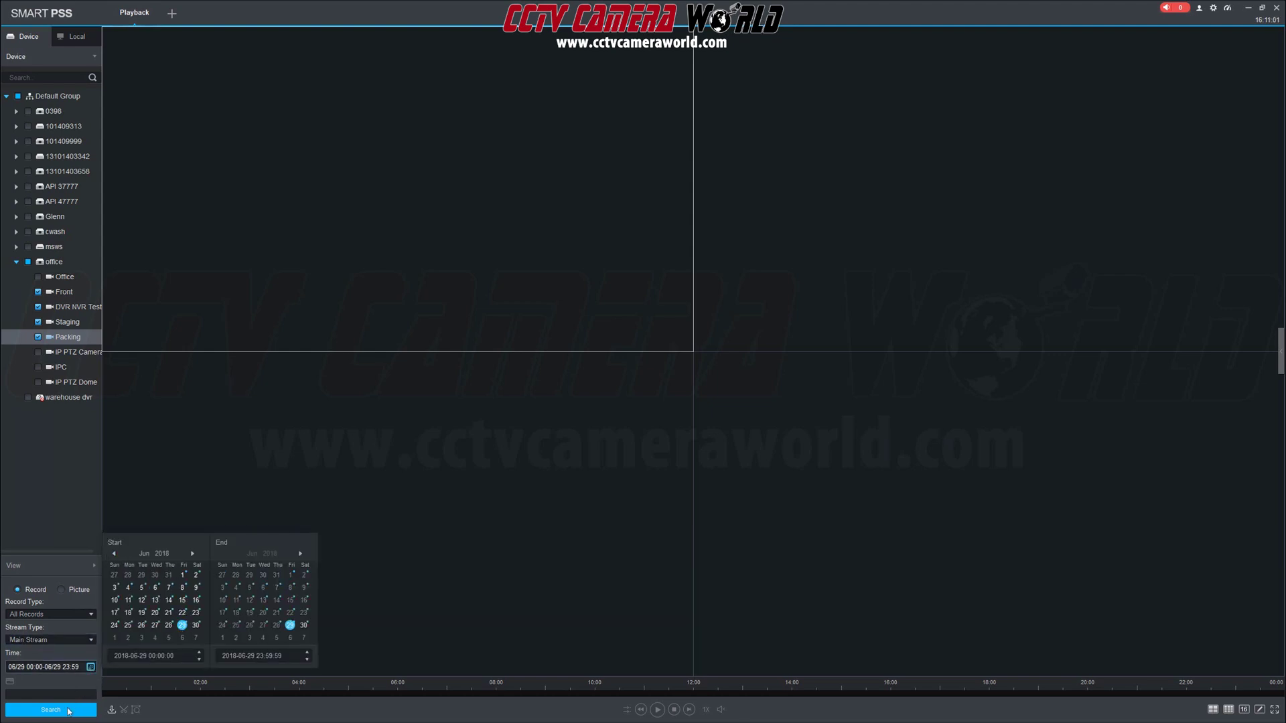
# - Search the four cameras' recordings, check each tile's record marks, and return to Front
pyautogui.click(50, 710)
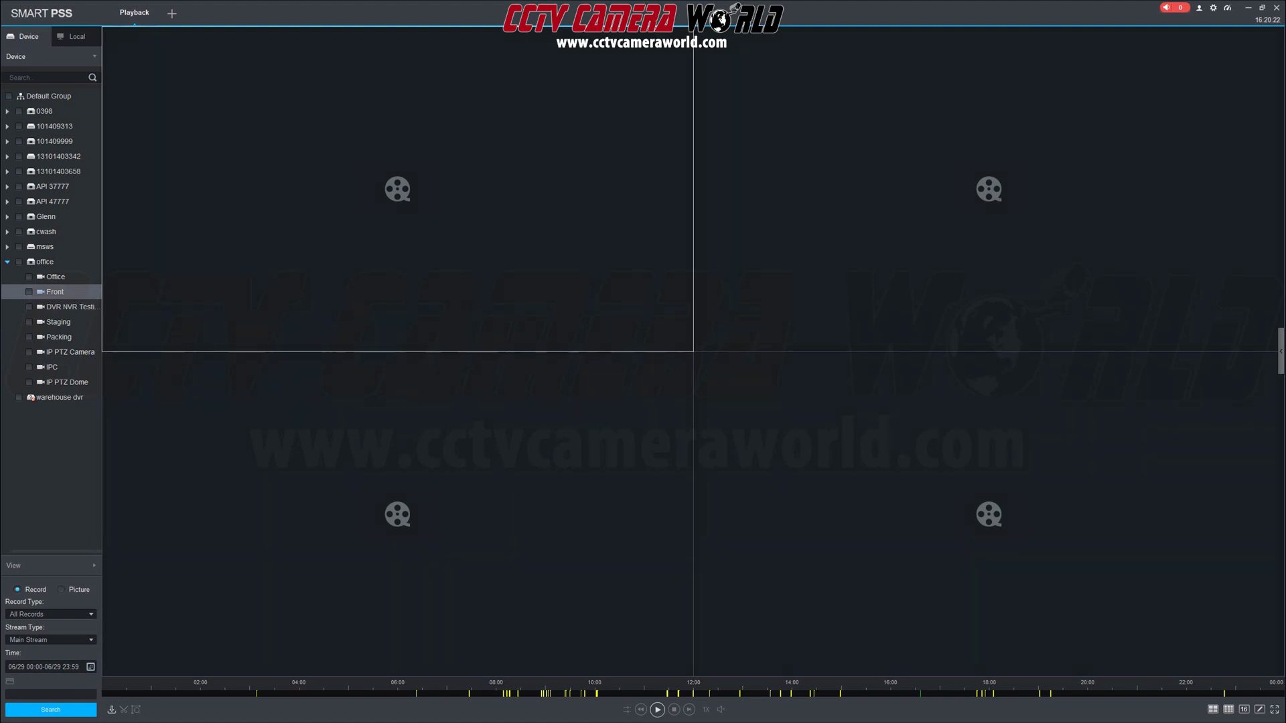
pyautogui.click(804, 251)
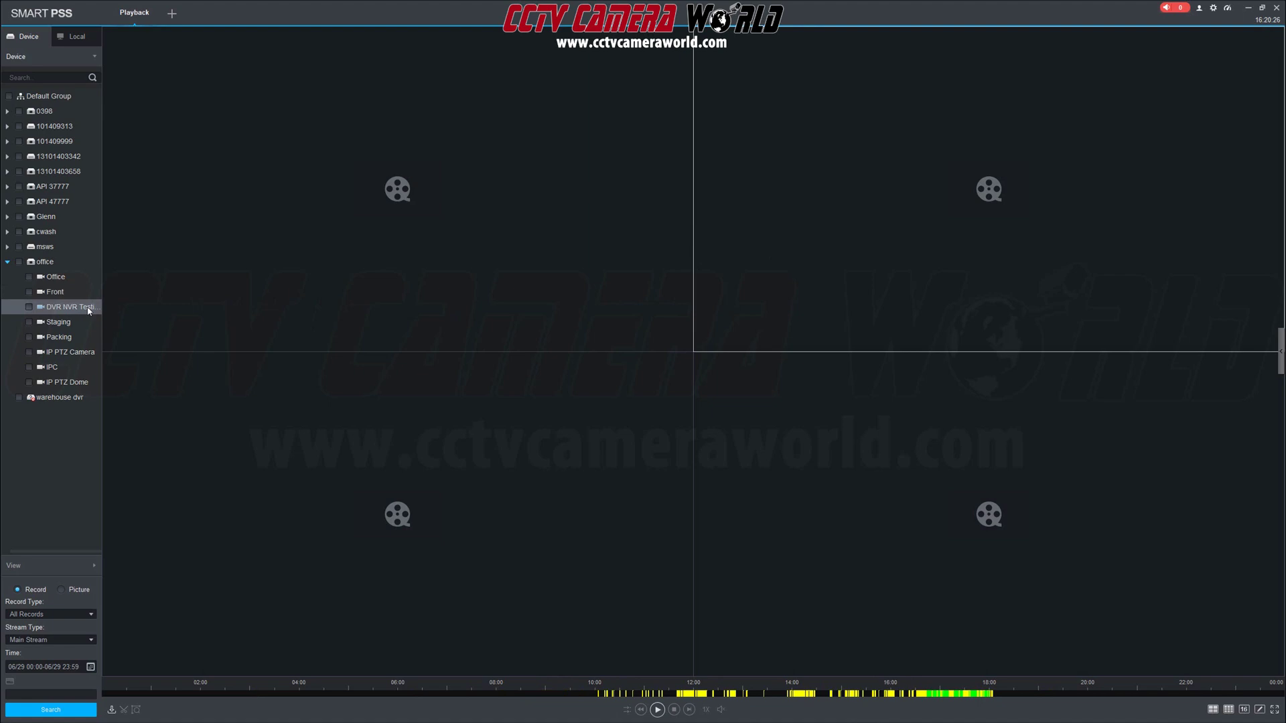
pyautogui.click(436, 492)
pyautogui.click(851, 619)
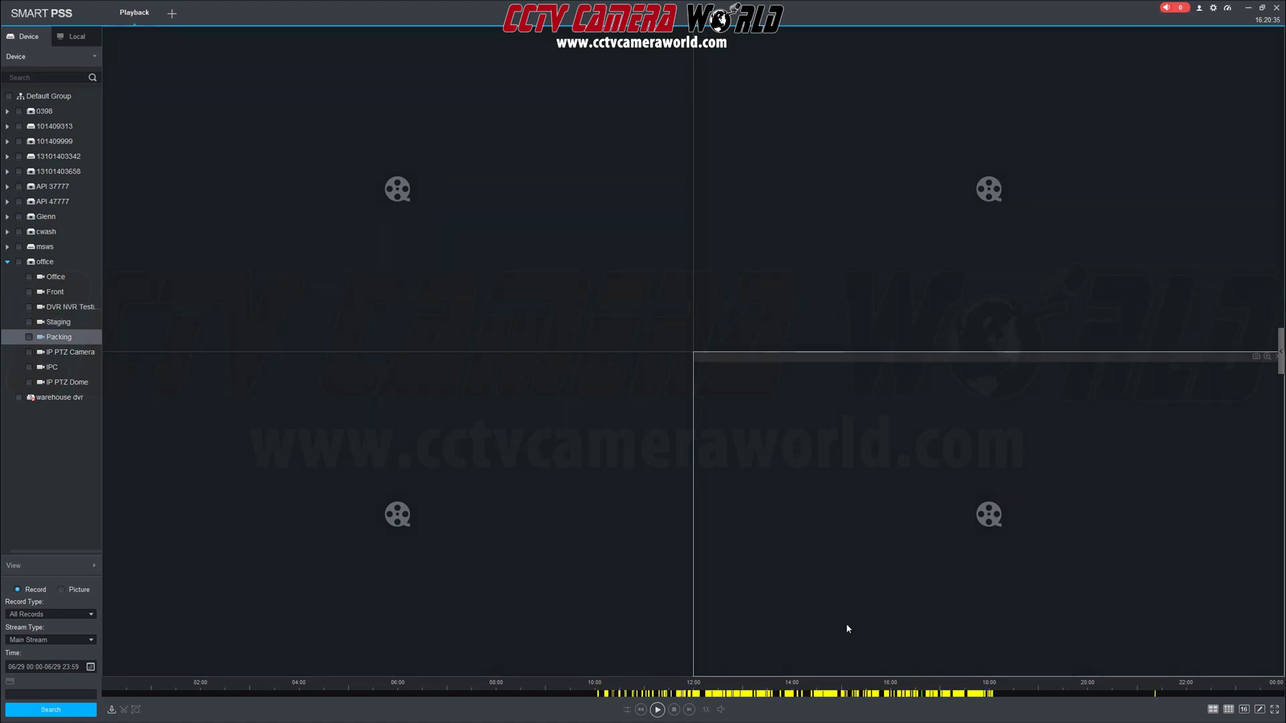
pyautogui.click(361, 212)
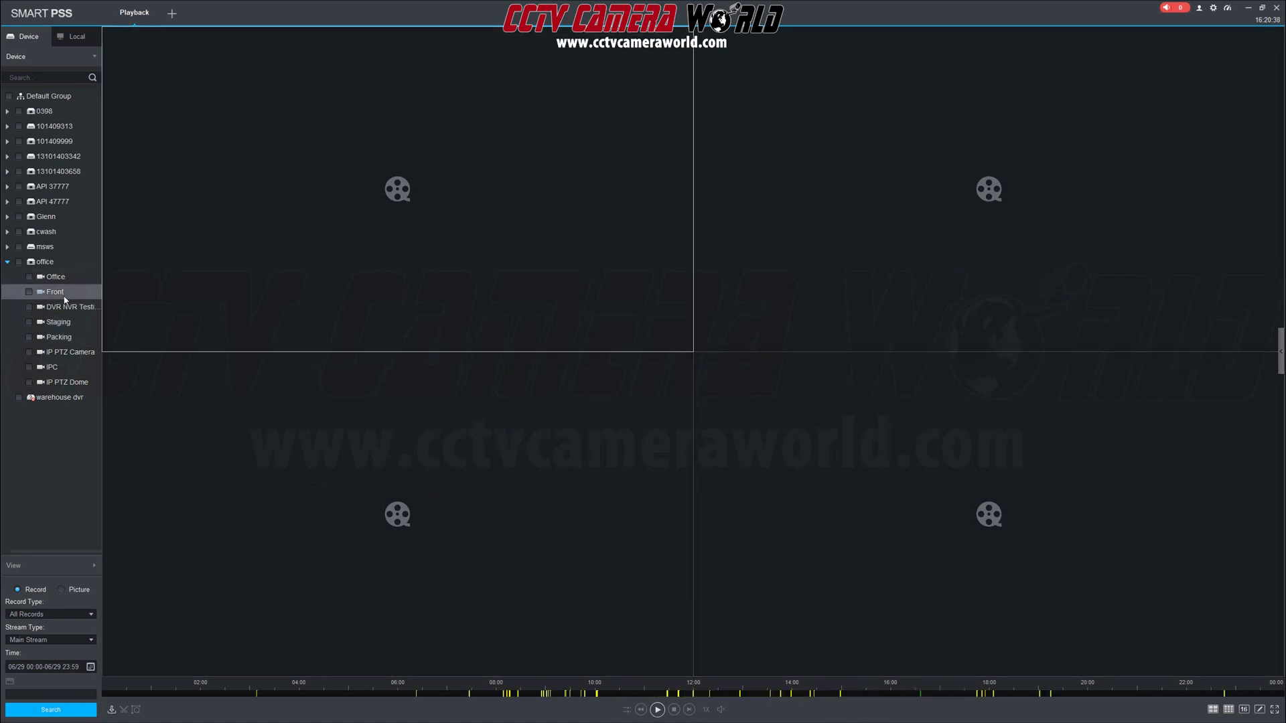
# - Start Front camera playback and seek it to about 09:43, then 09:47
pyautogui.click(655, 710)
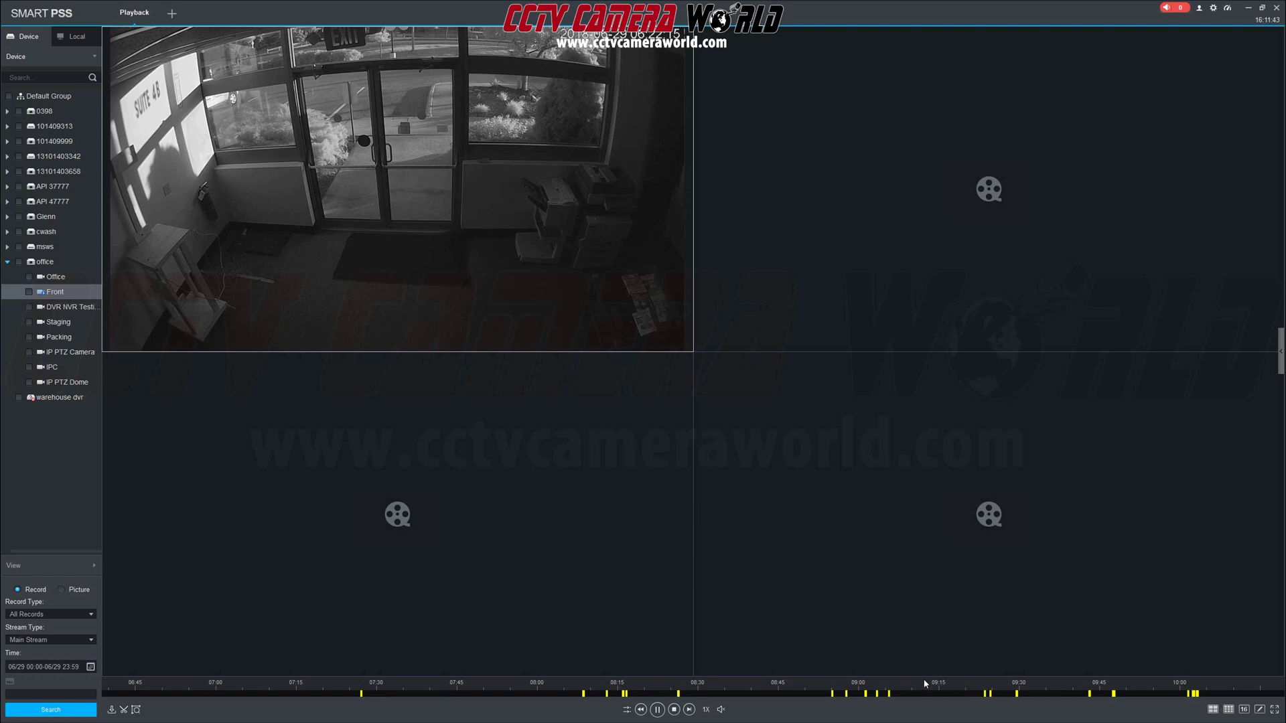
pyautogui.moveTo(924, 683); pyautogui.dragTo(825, 705)
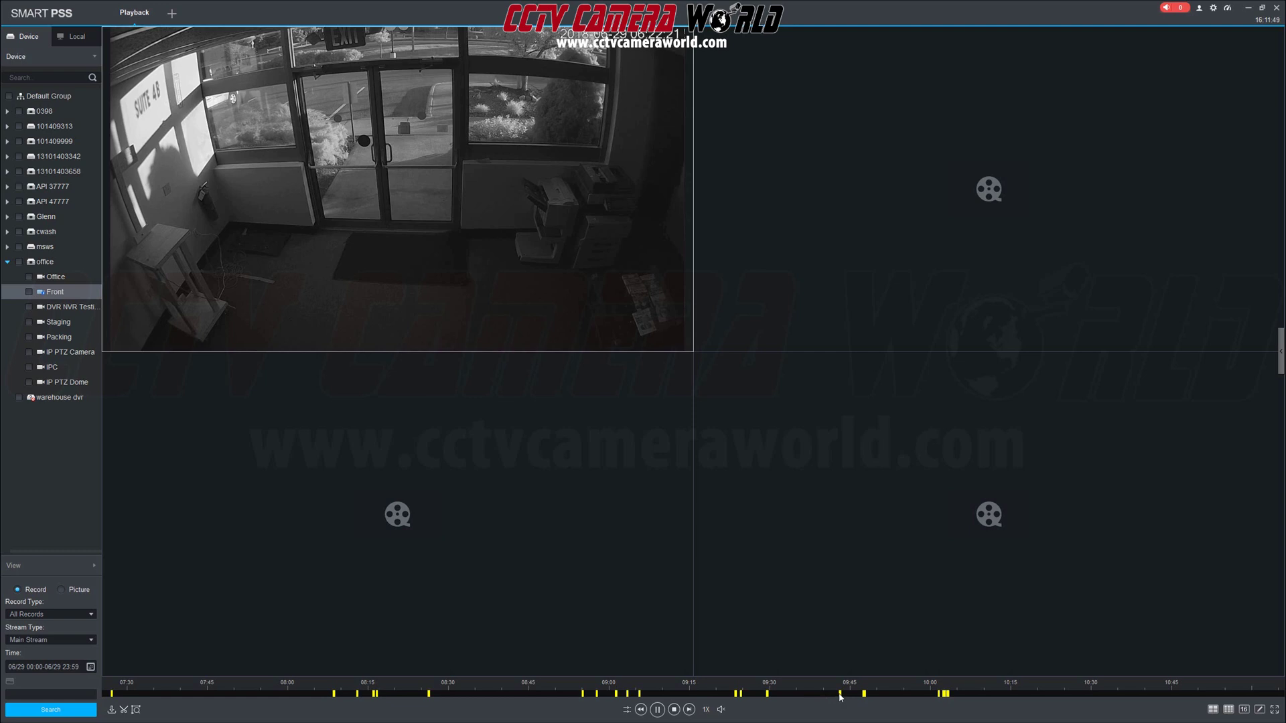
pyautogui.click(840, 694)
pyautogui.scroll(2, 842, 697)
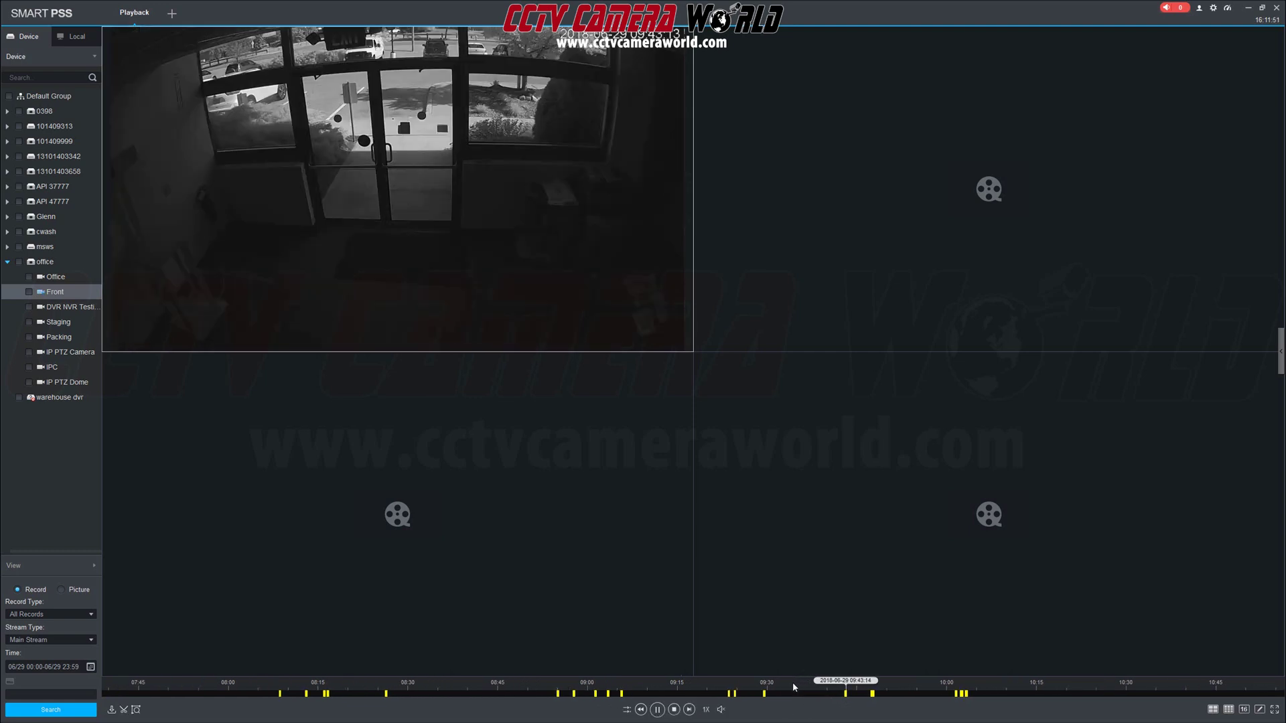
pyautogui.scroll(2, 842, 700)
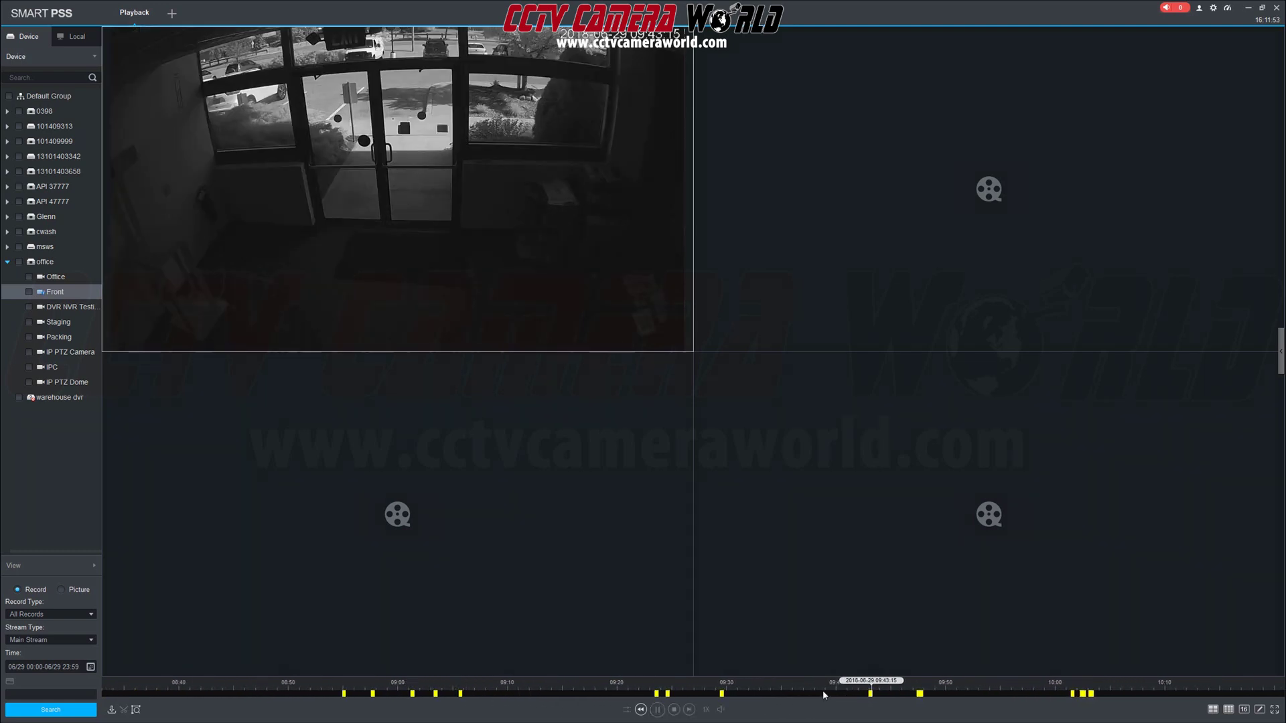
pyautogui.click(831, 690)
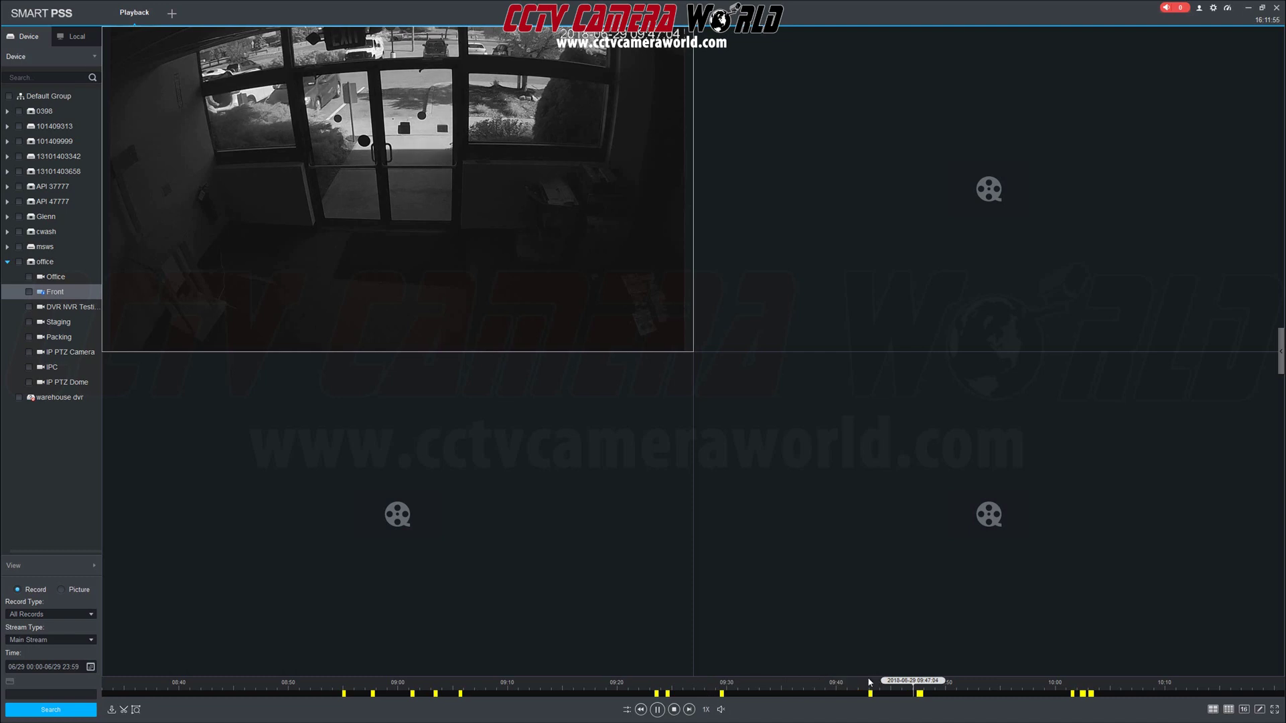
# - Seek Front playback on through about 10:01 to 11:28, when people arrive
pyautogui.moveTo(826, 681); pyautogui.dragTo(751, 686)
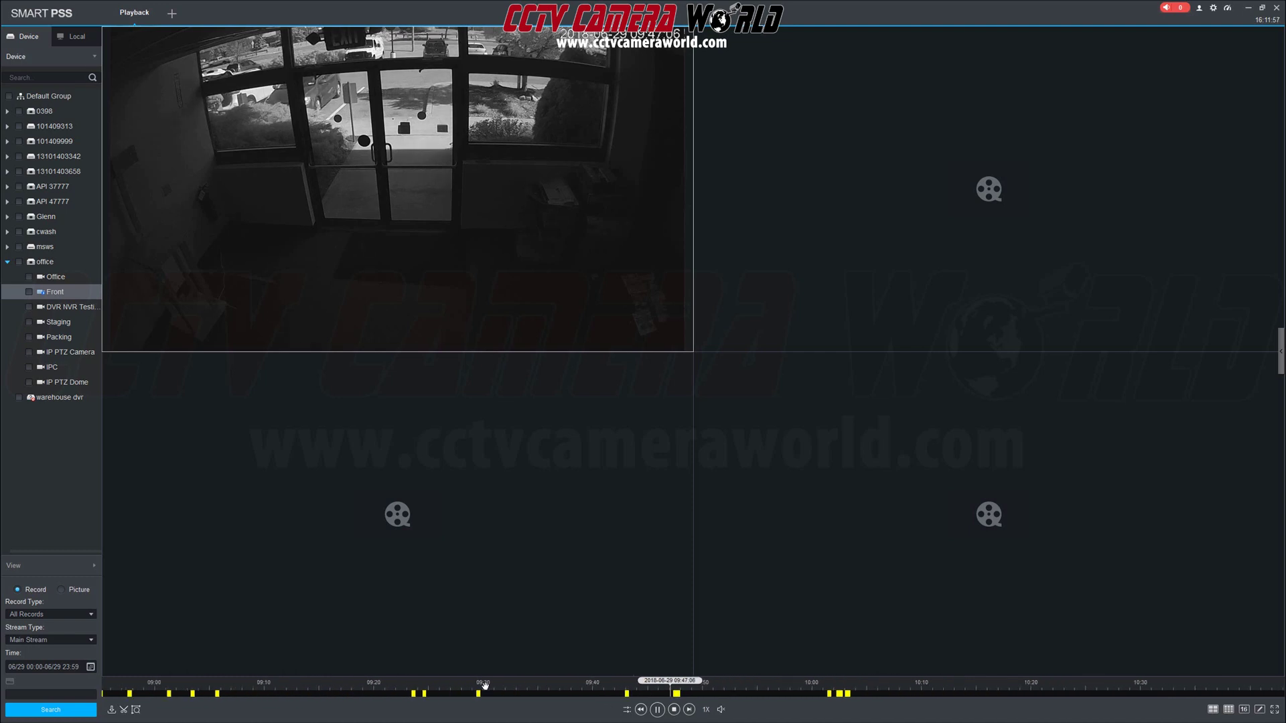
pyautogui.click(770, 690)
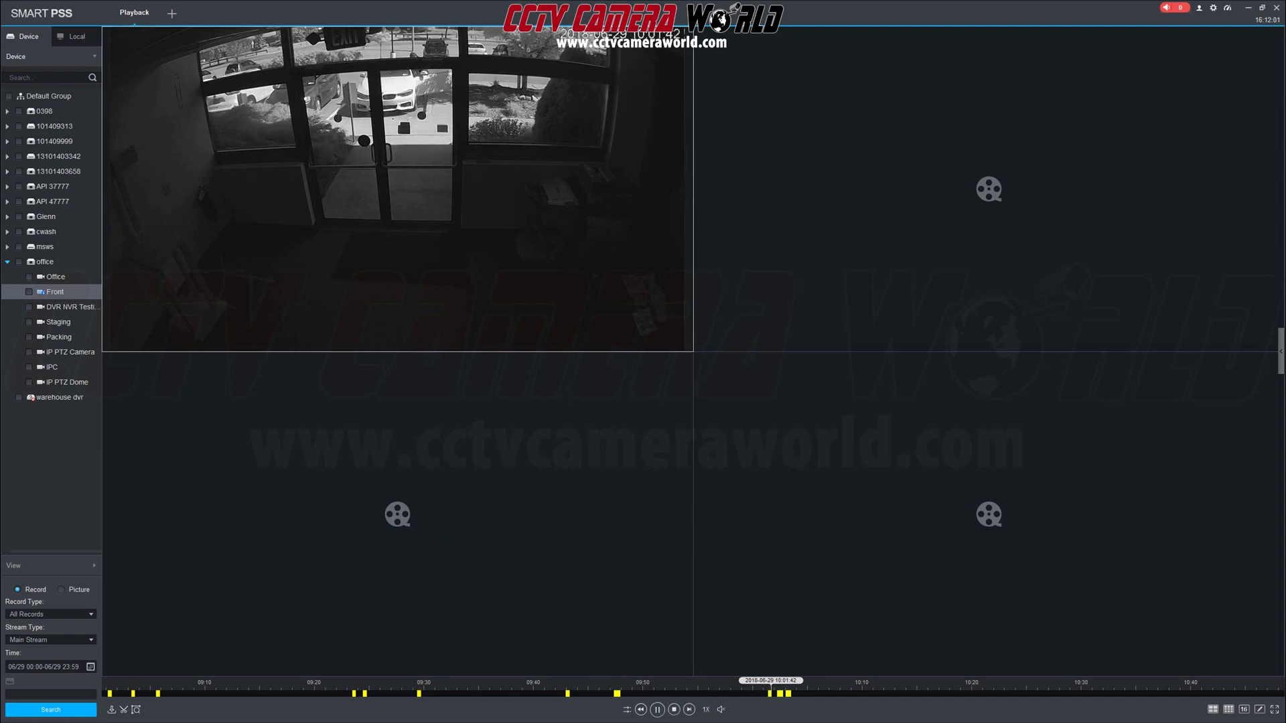
pyautogui.scroll(3, 777, 689)
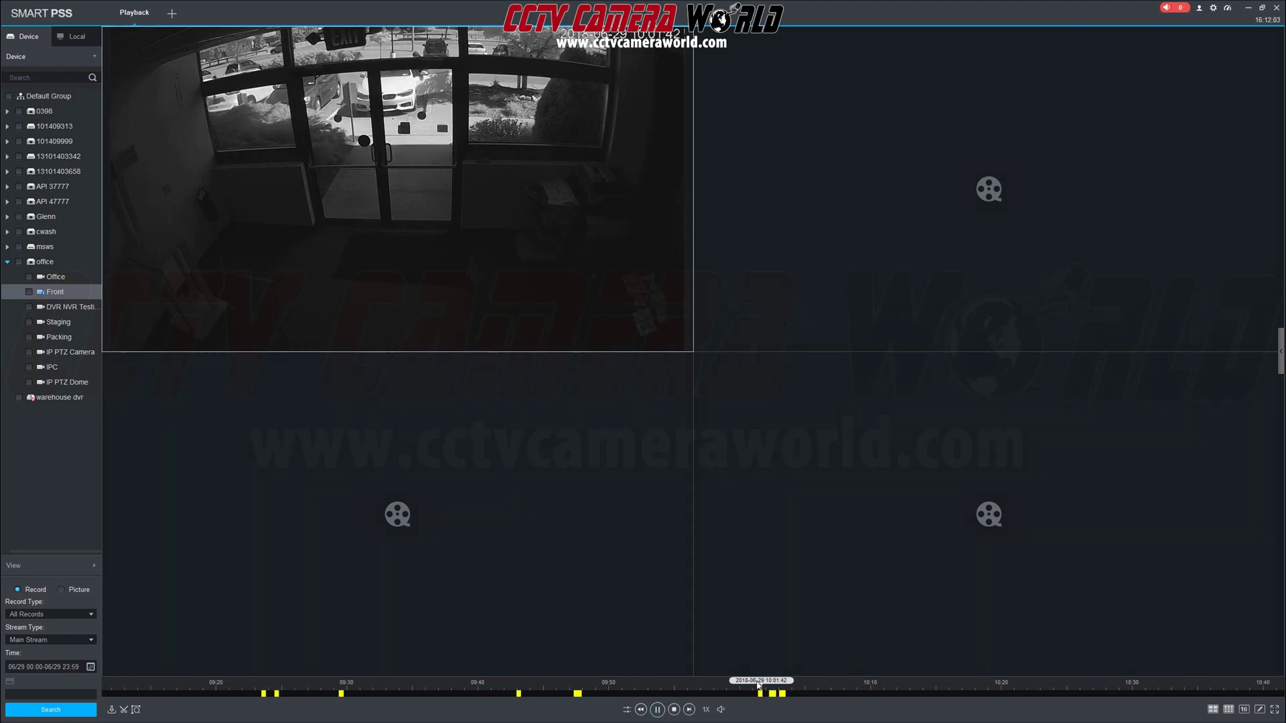
pyautogui.scroll(-2, 786, 684)
pyautogui.click(797, 690)
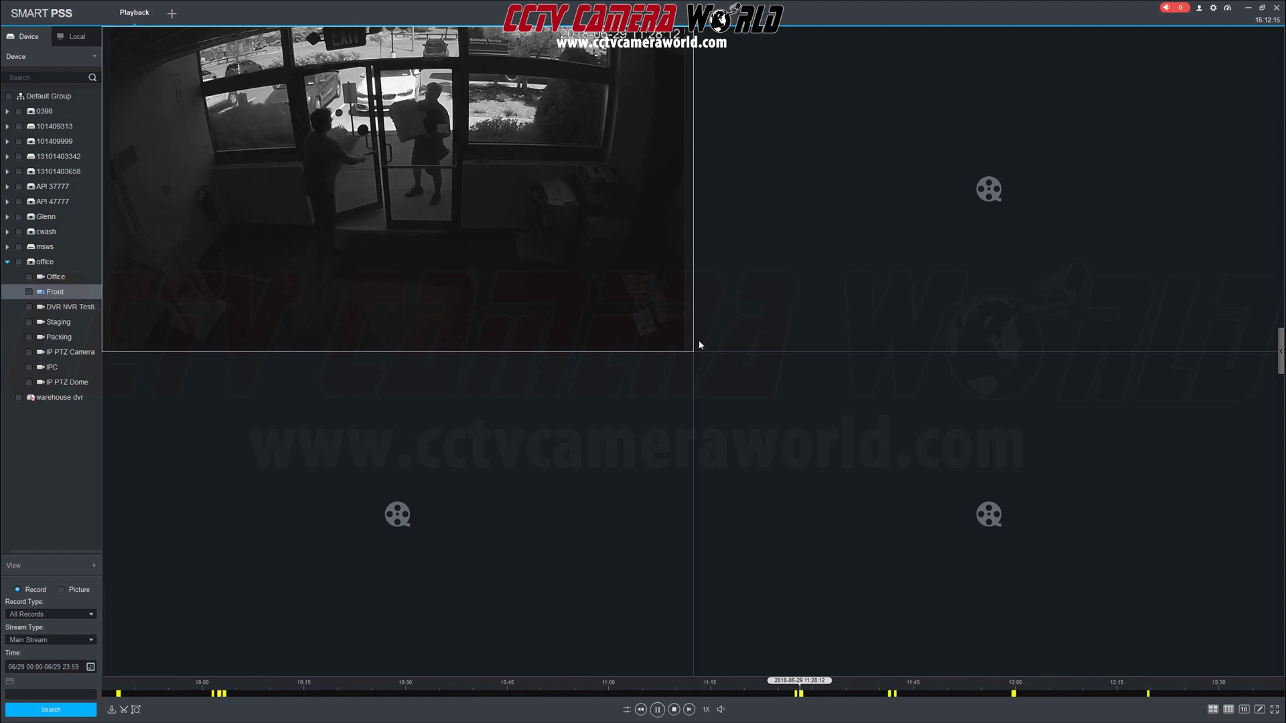
# - Start playback in the DVR NVR Testing pane and jump to about 12:08
pyautogui.click(808, 212)
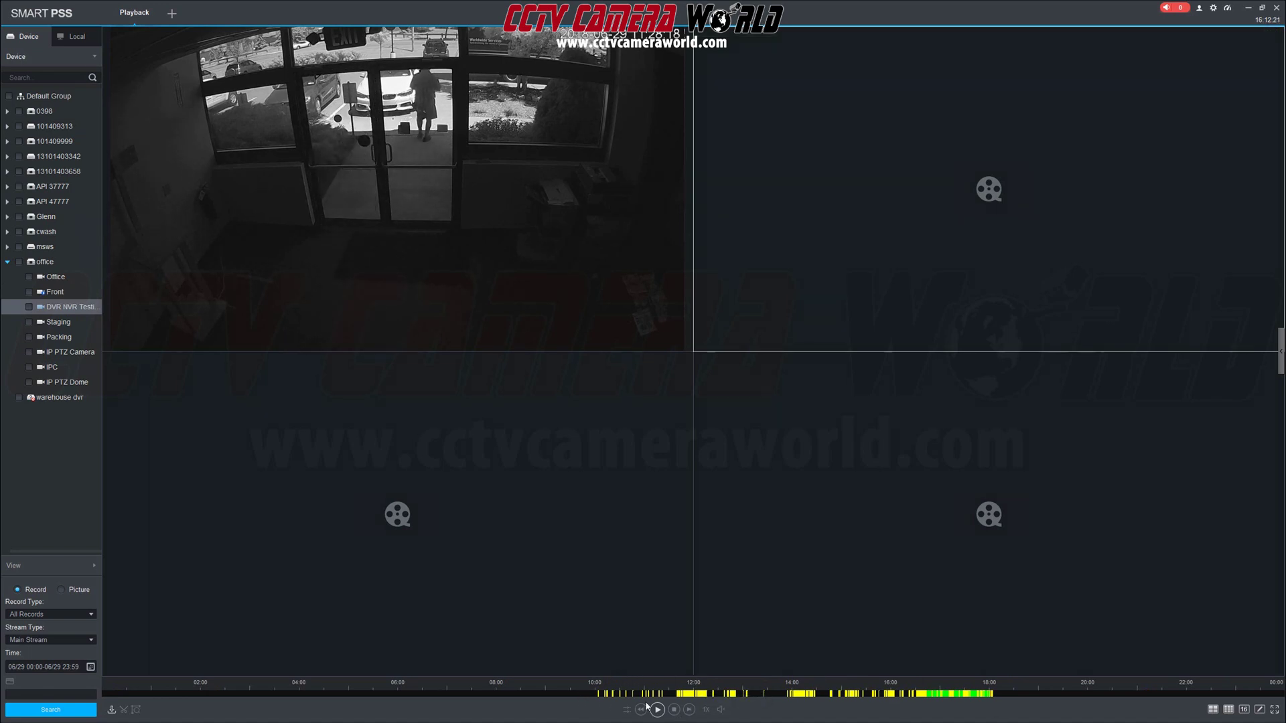
pyautogui.click(686, 694)
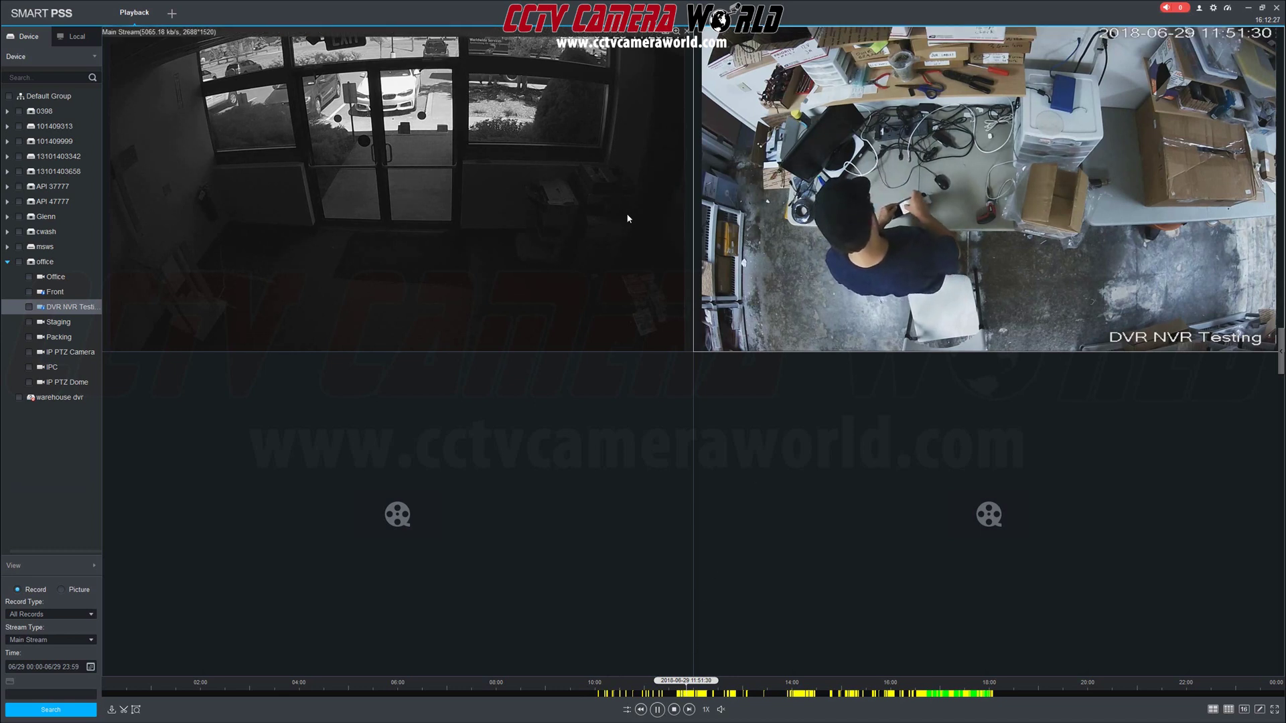
pyautogui.scroll(2, 712, 691)
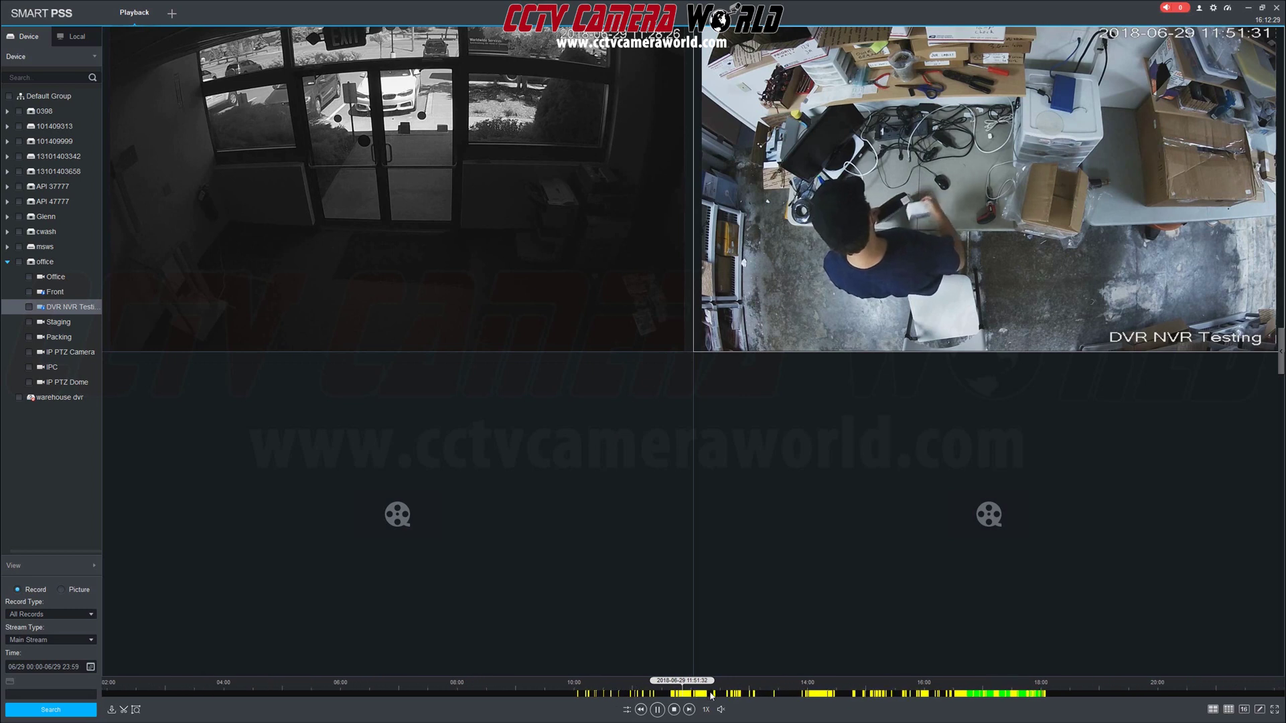
pyautogui.click(697, 692)
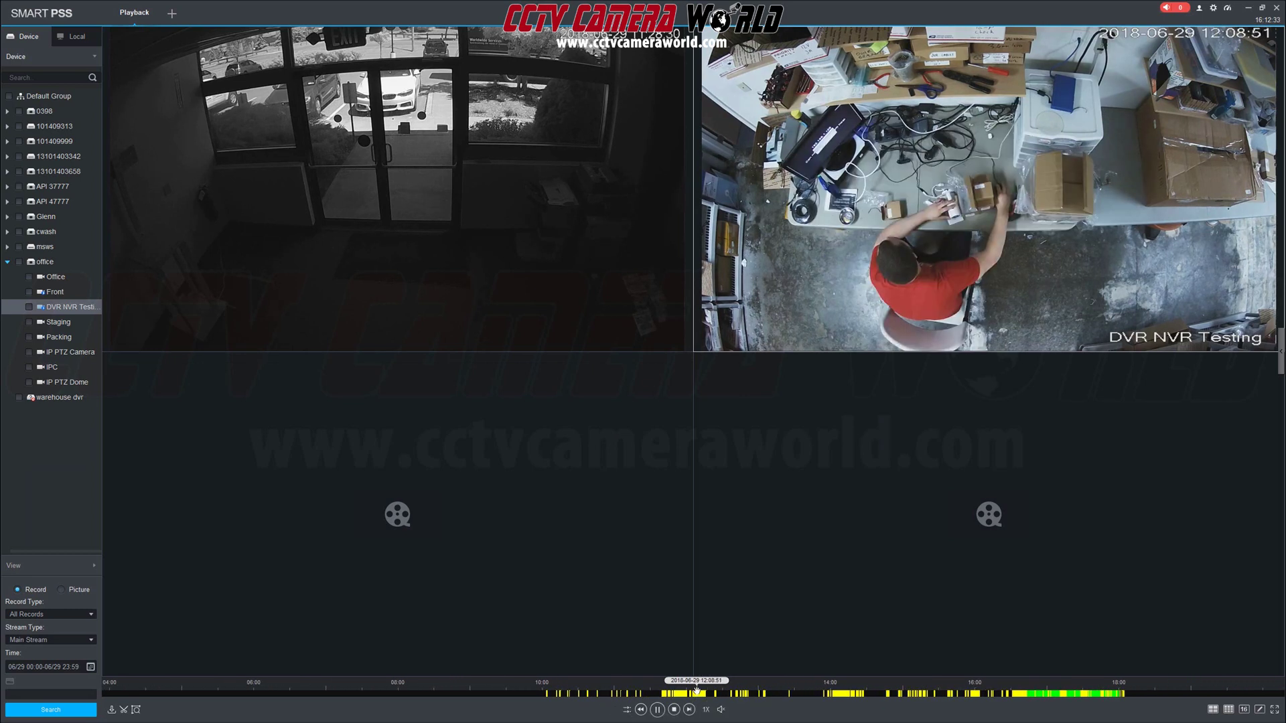
# - Seek DVR NVR Testing playback to about 16:43, then 16:52
pyautogui.scroll(1, 698, 691)
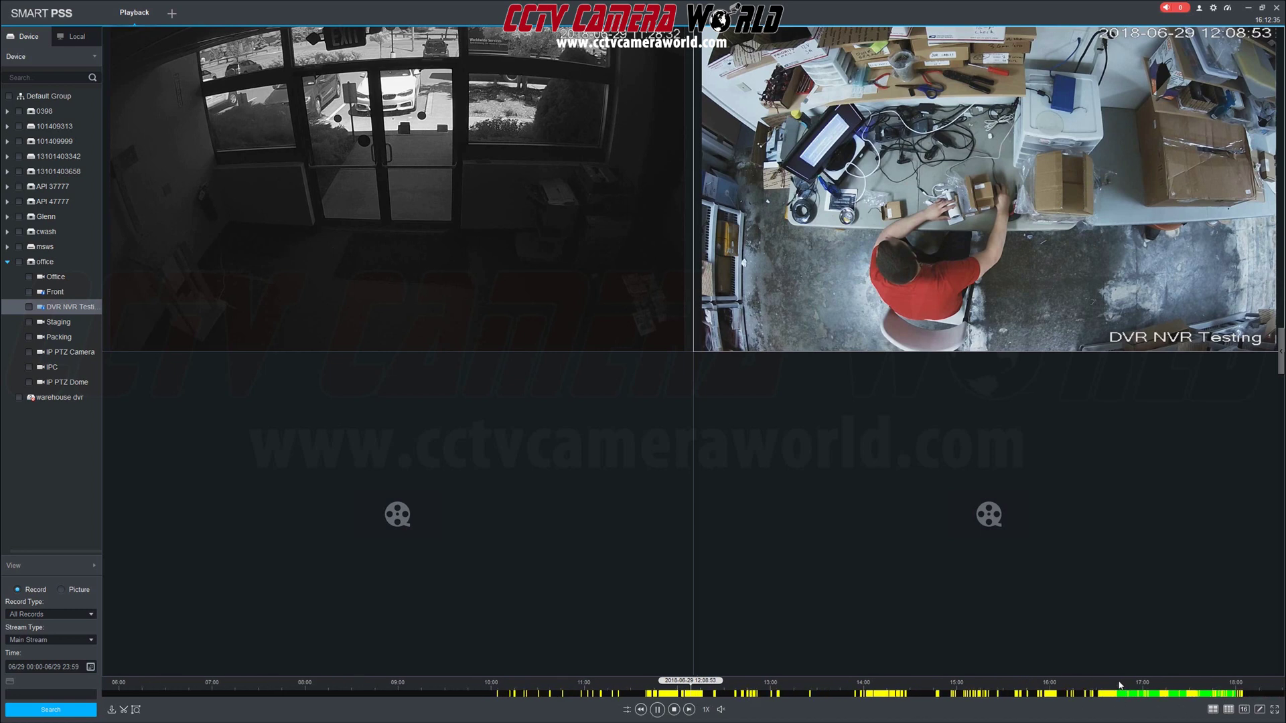
pyautogui.moveTo(1120, 685); pyautogui.dragTo(697, 691)
pyautogui.scroll(2, 697, 690)
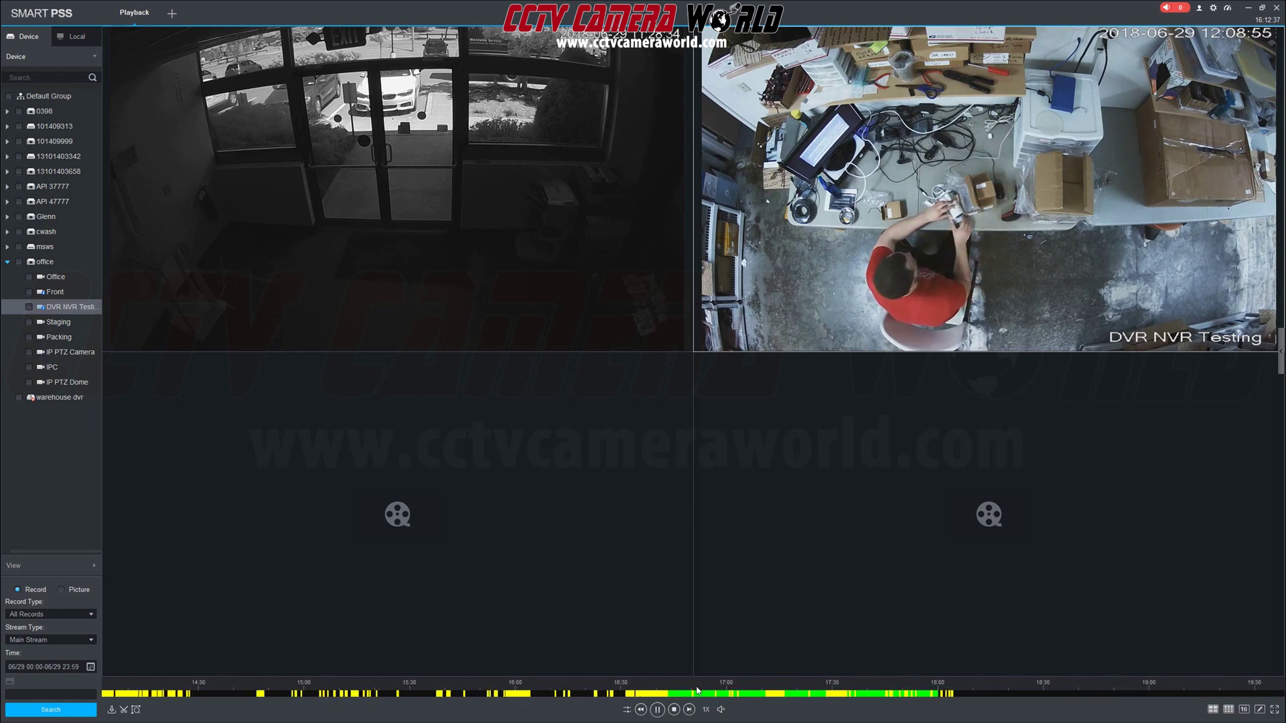
pyautogui.scroll(2, 697, 690)
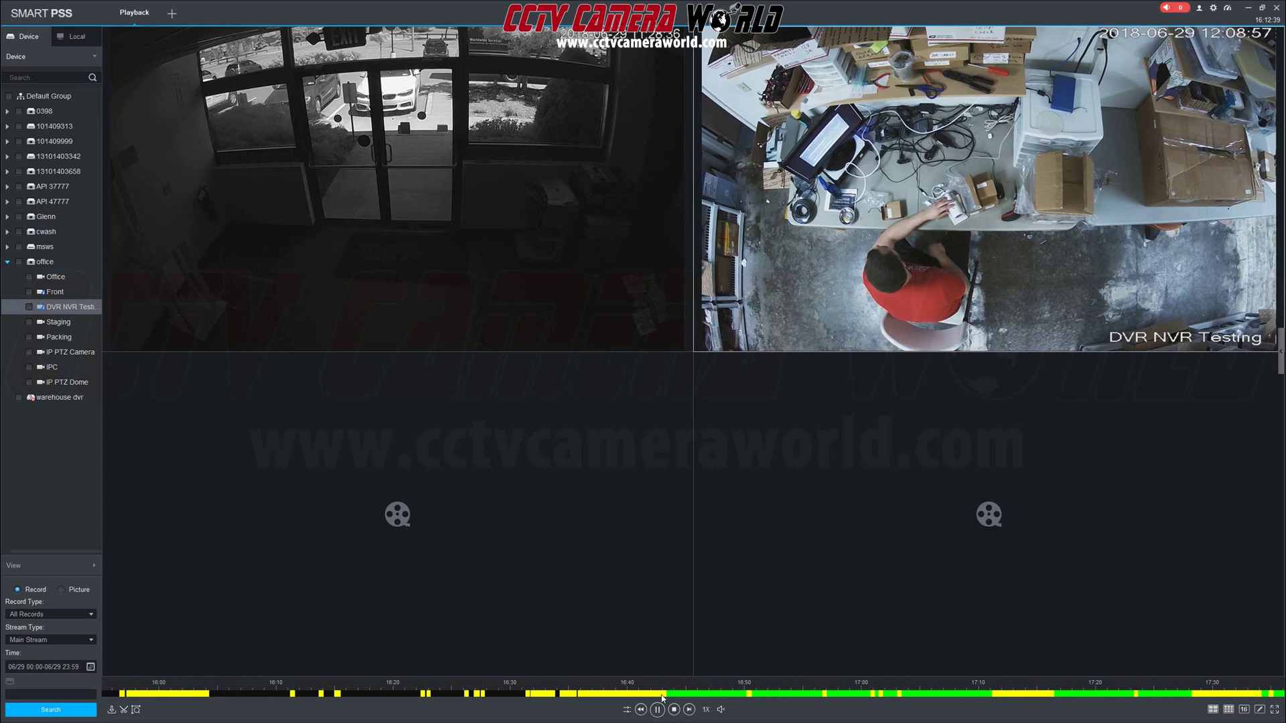
pyautogui.click(662, 699)
pyautogui.scroll(1, 719, 697)
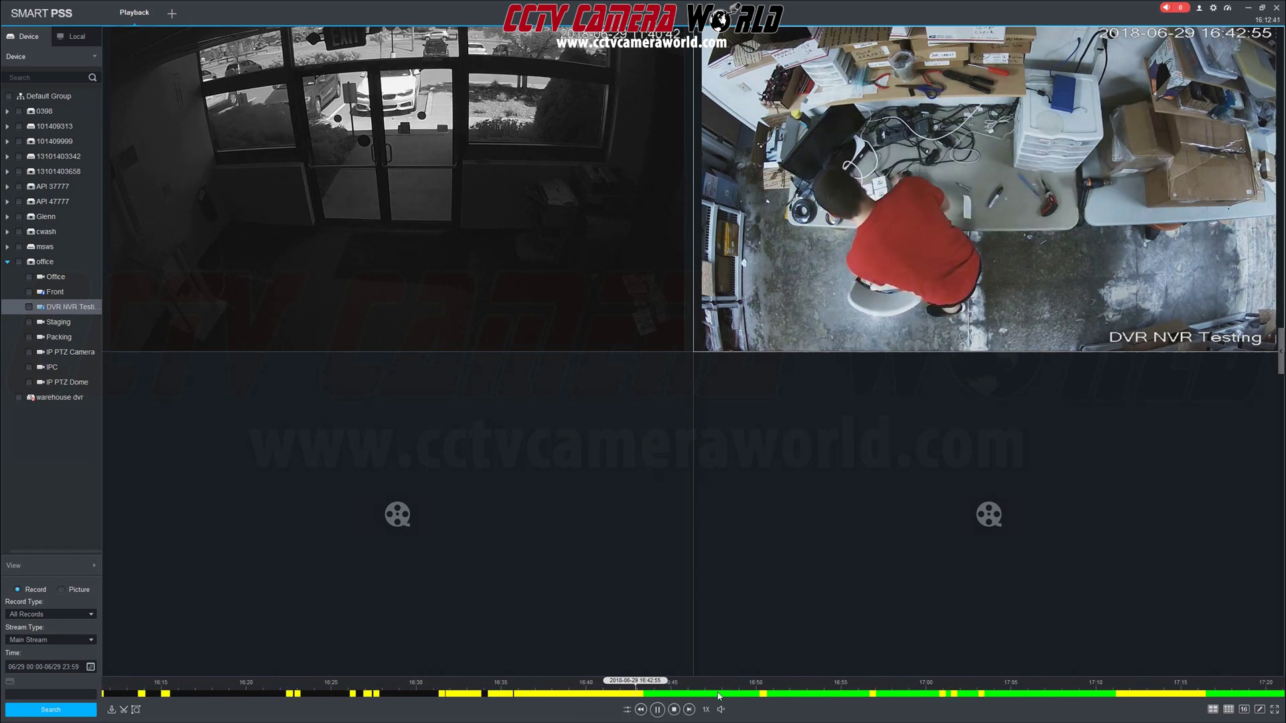
pyautogui.scroll(1, 718, 697)
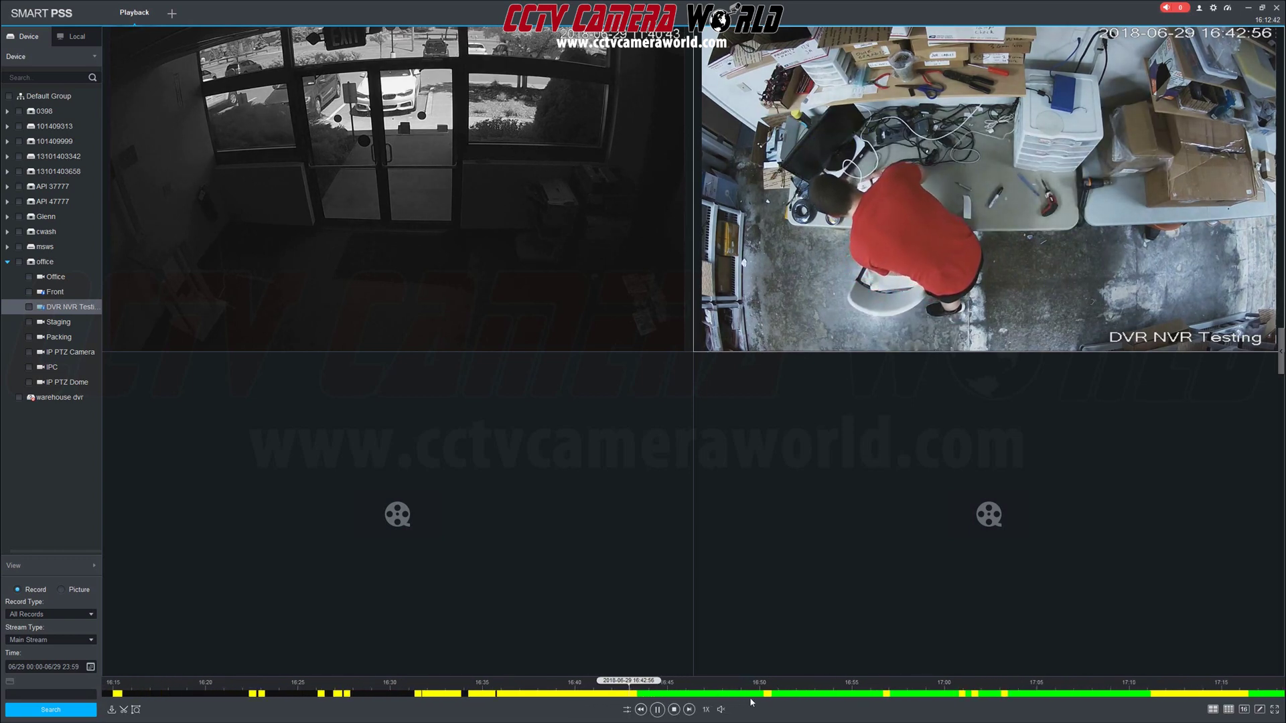
pyautogui.click(807, 691)
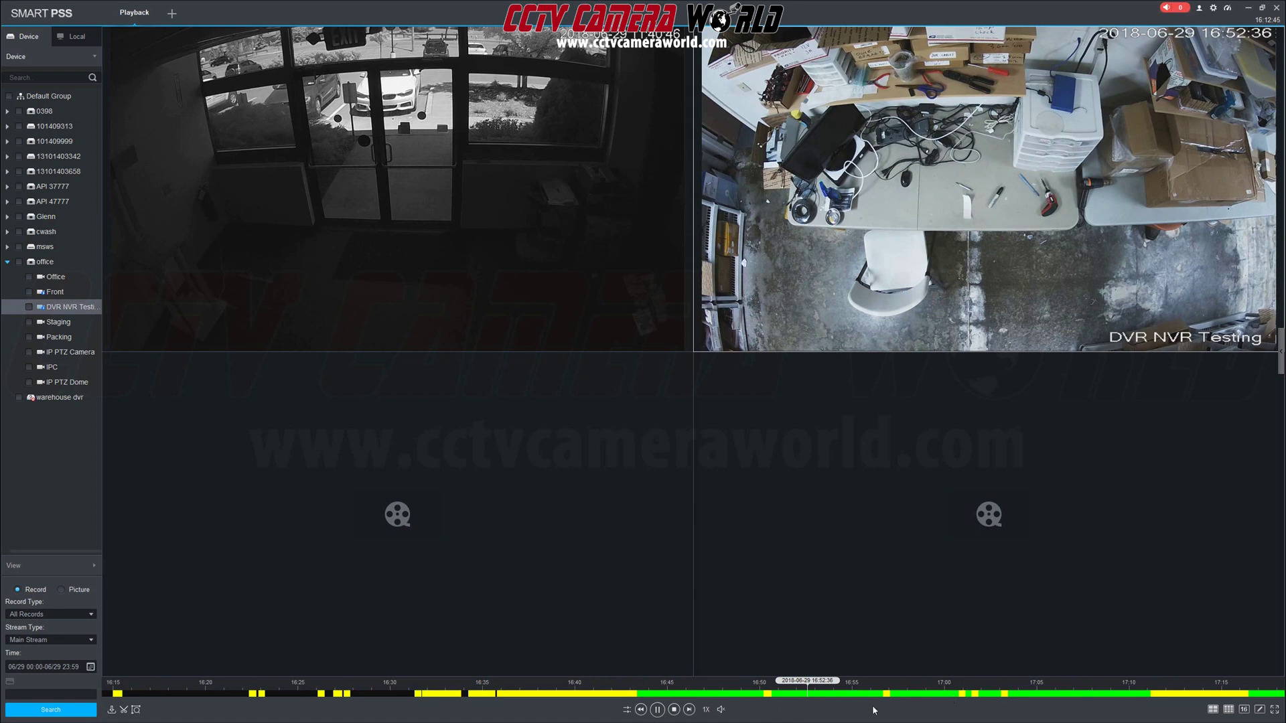
# - Seek DVR NVR Testing to about 16:50 then 16:56, and select the lower-left pane
pyautogui.scroll(3, 741, 696)
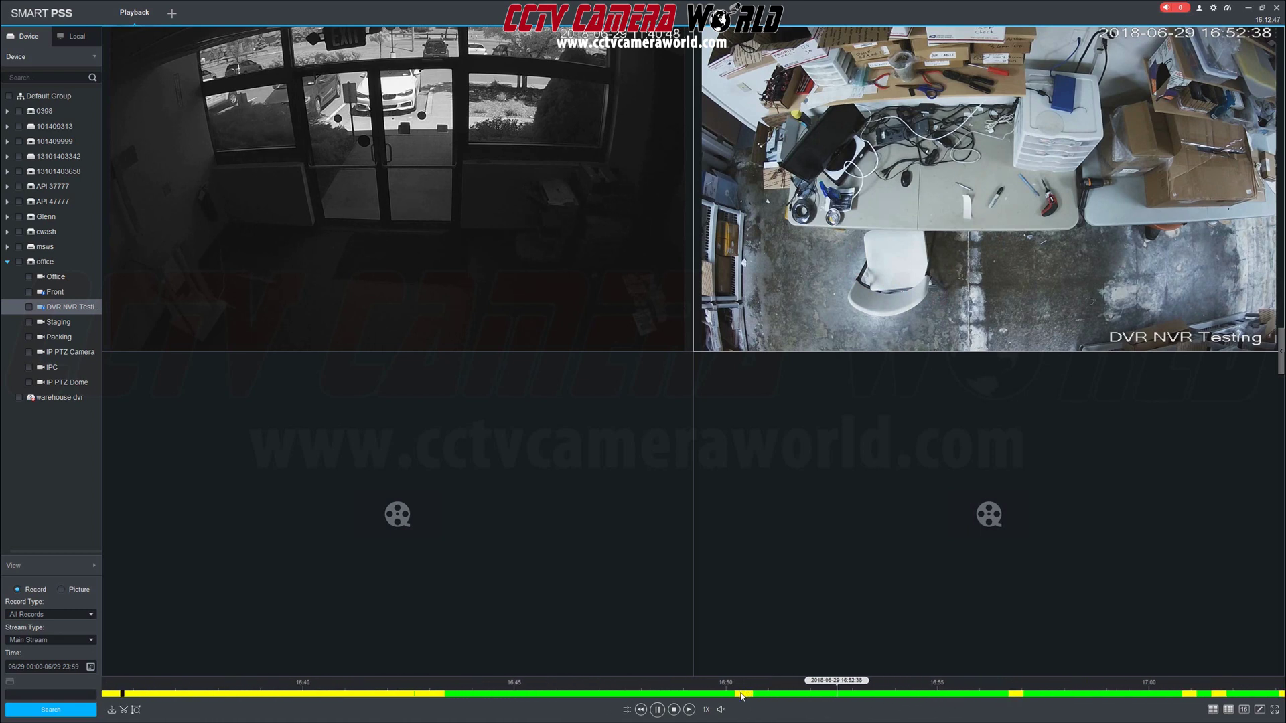
pyautogui.click(740, 693)
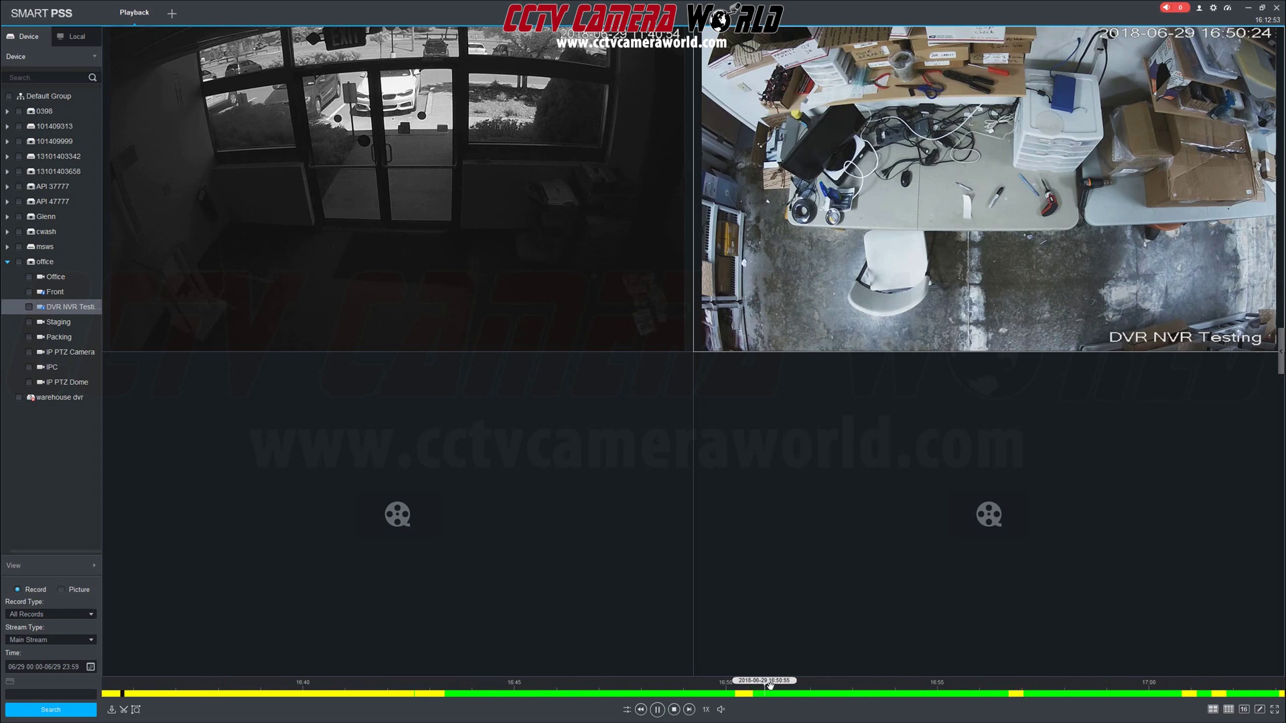
pyautogui.click(988, 692)
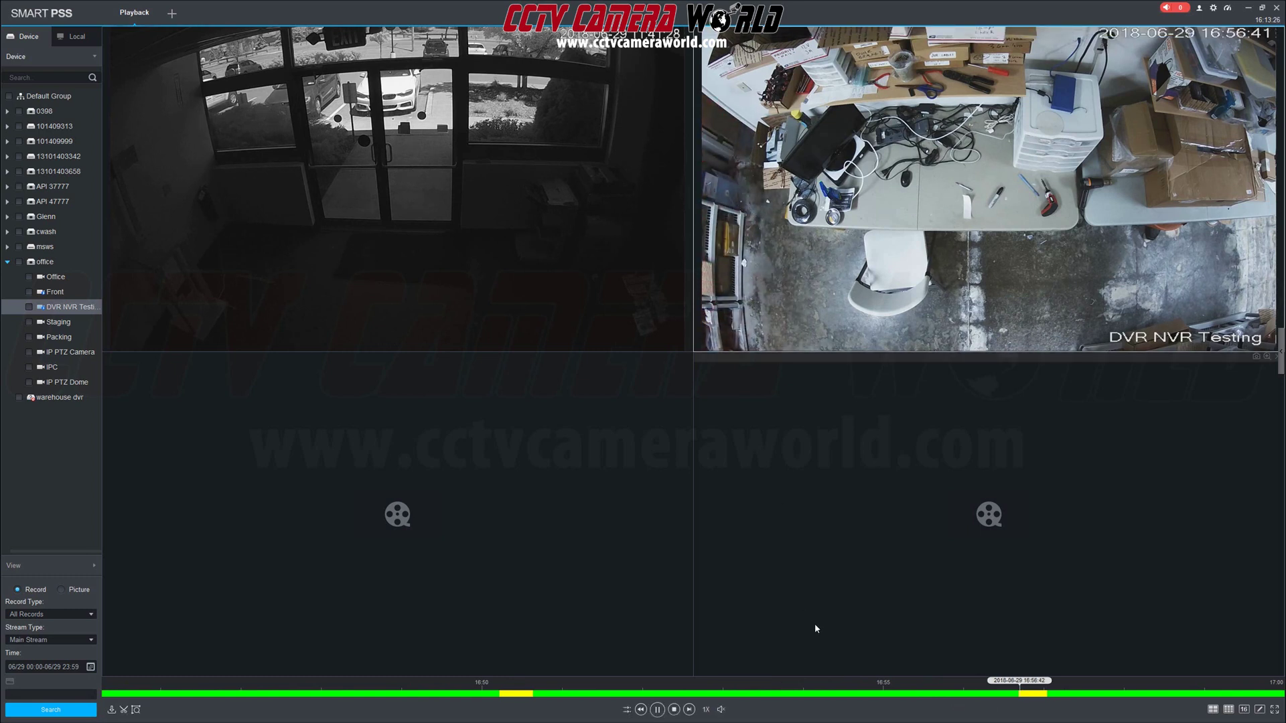
pyautogui.click(457, 465)
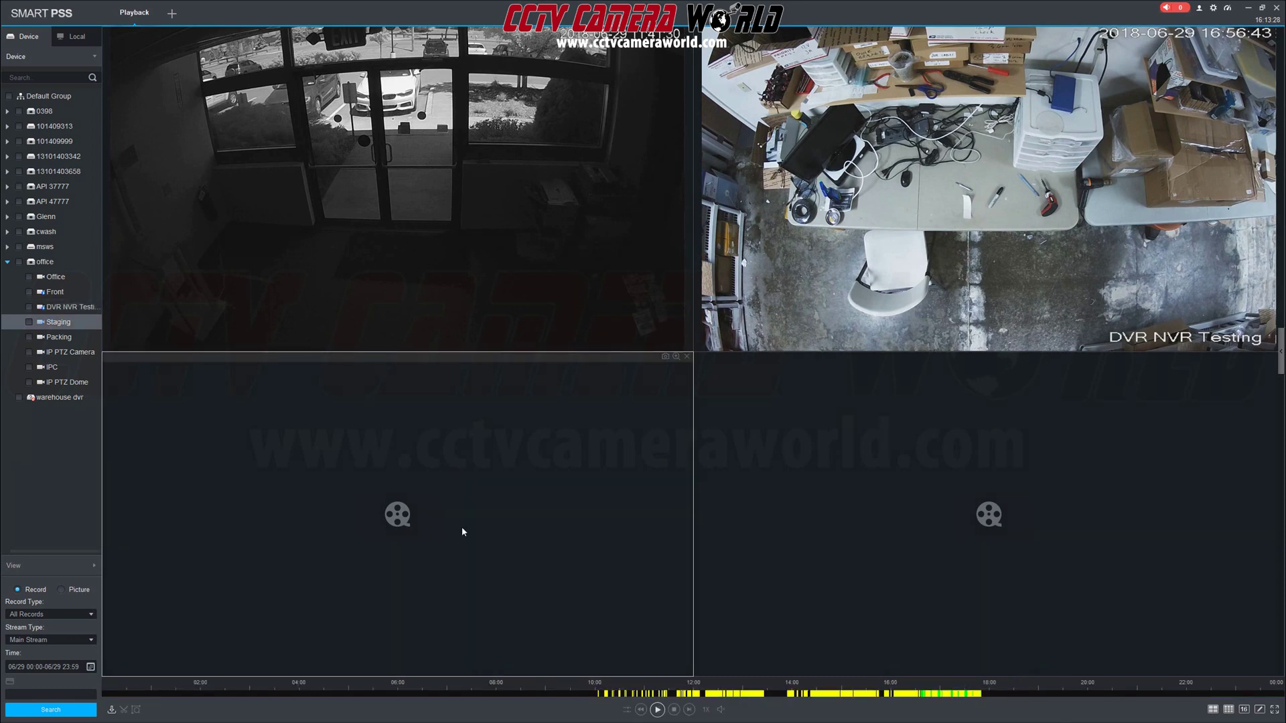
# - Play Staging in the lower-left pane and Packing in the lower-right pane
pyautogui.click(659, 715)
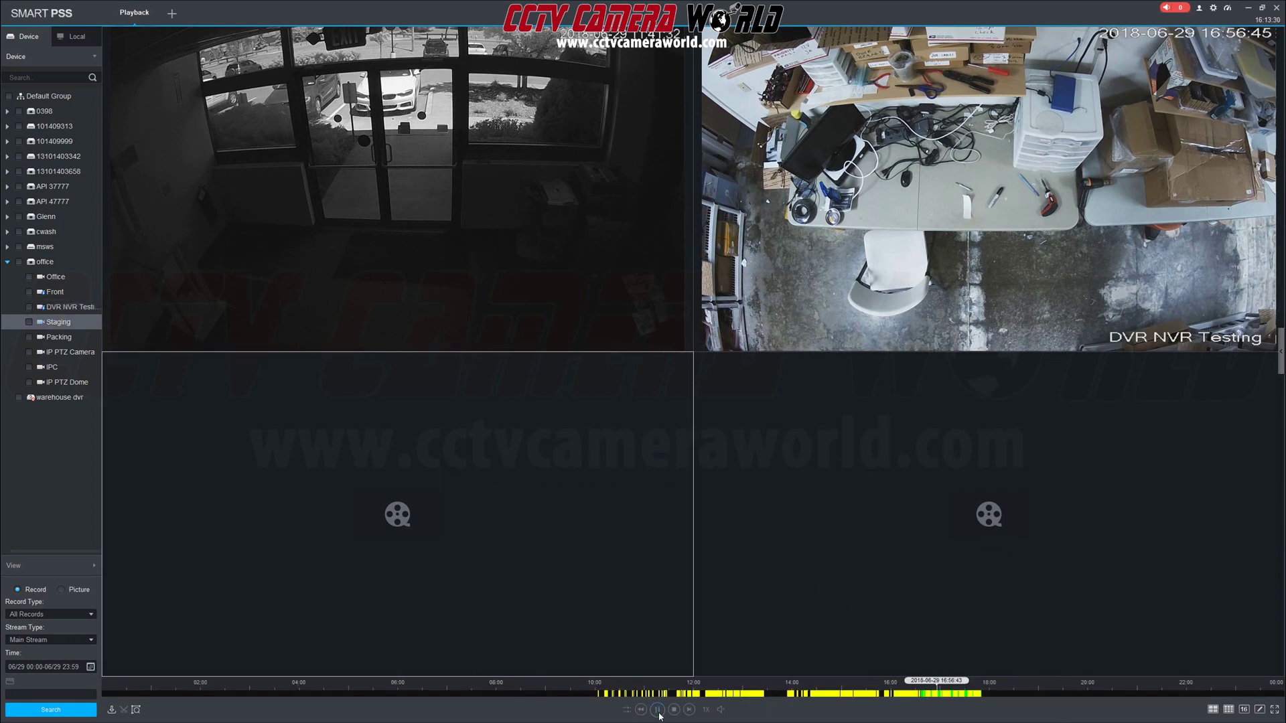
pyautogui.click(944, 543)
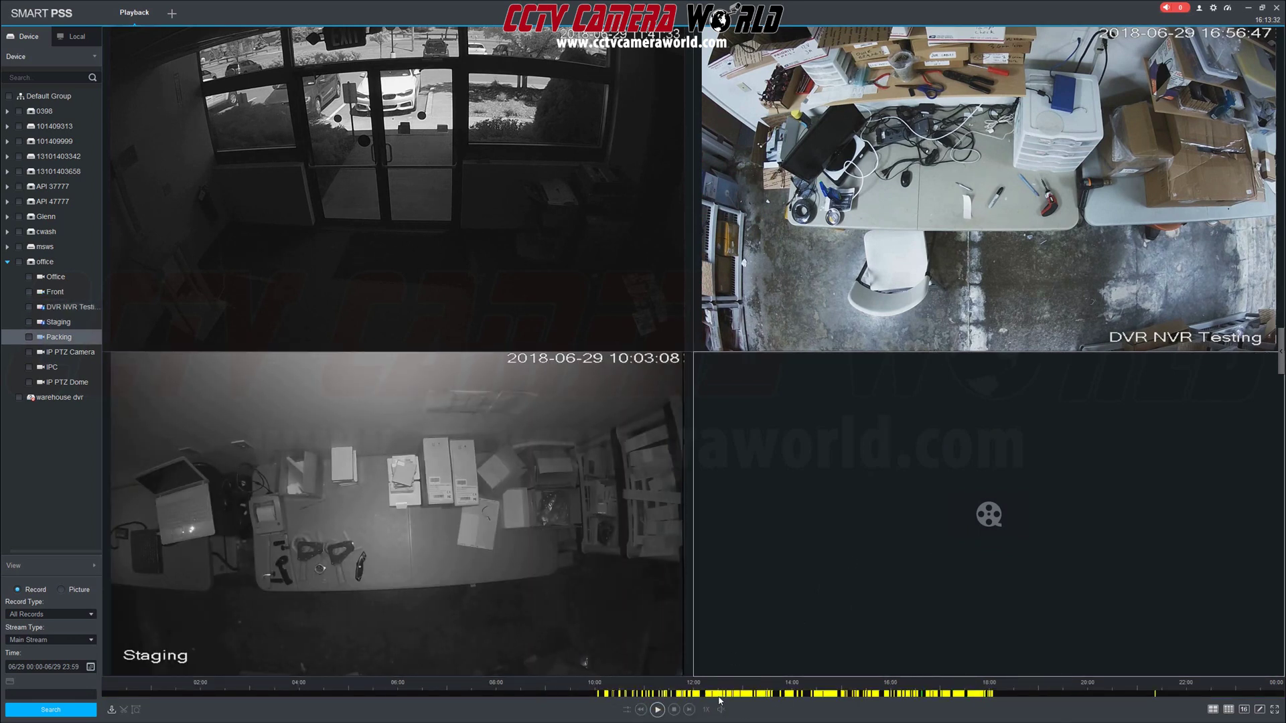
pyautogui.click(659, 712)
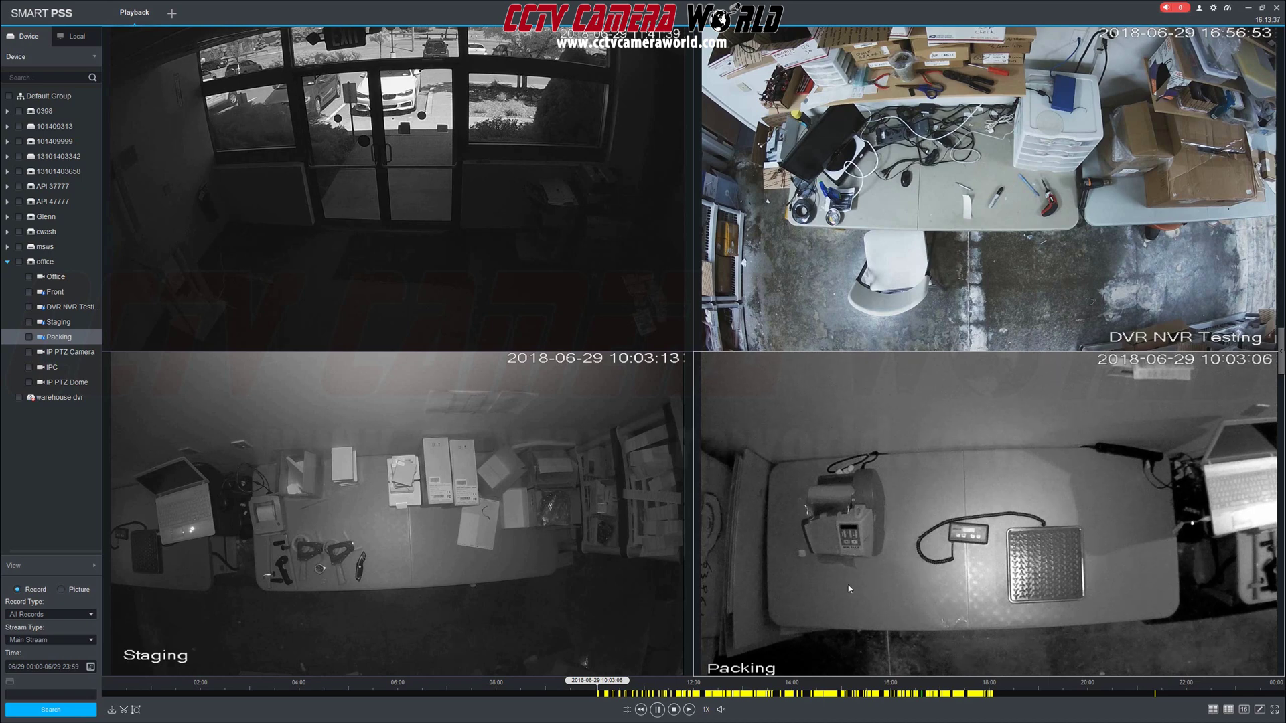
# - Sync all four panes and seek them via 11:26 to the record mark near 17:45
pyautogui.click(627, 710)
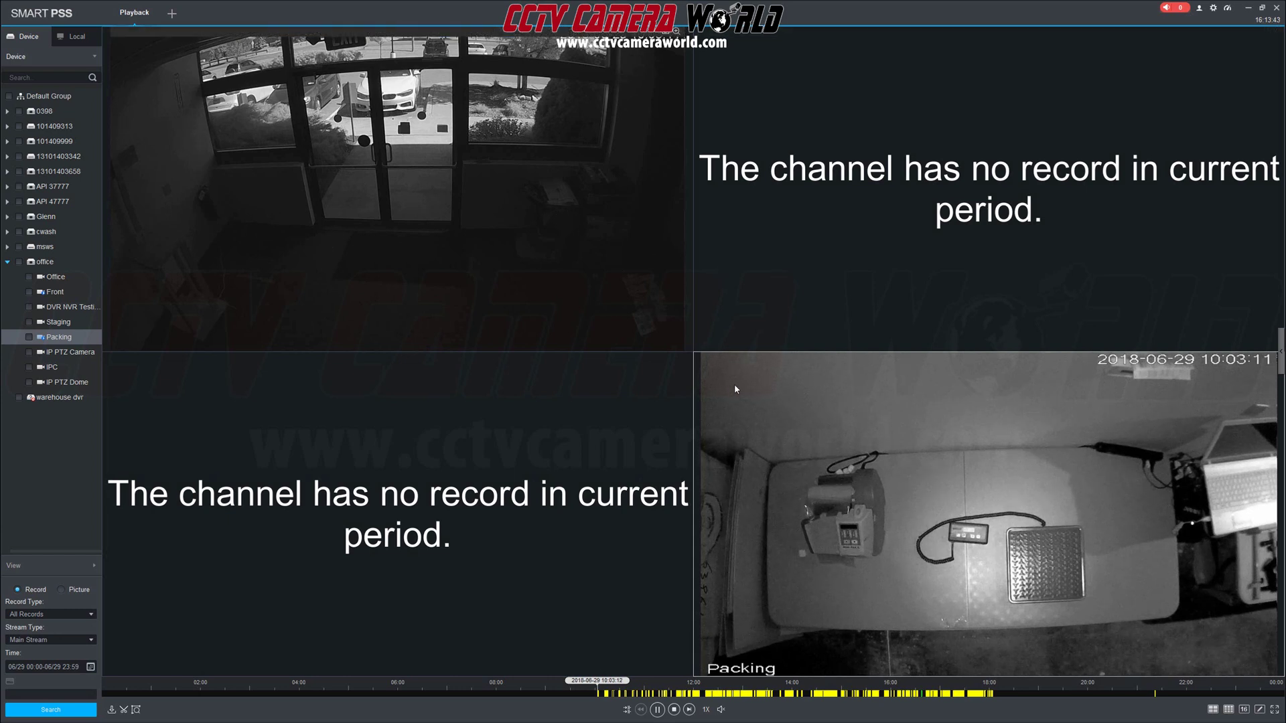
pyautogui.moveTo(880, 582)
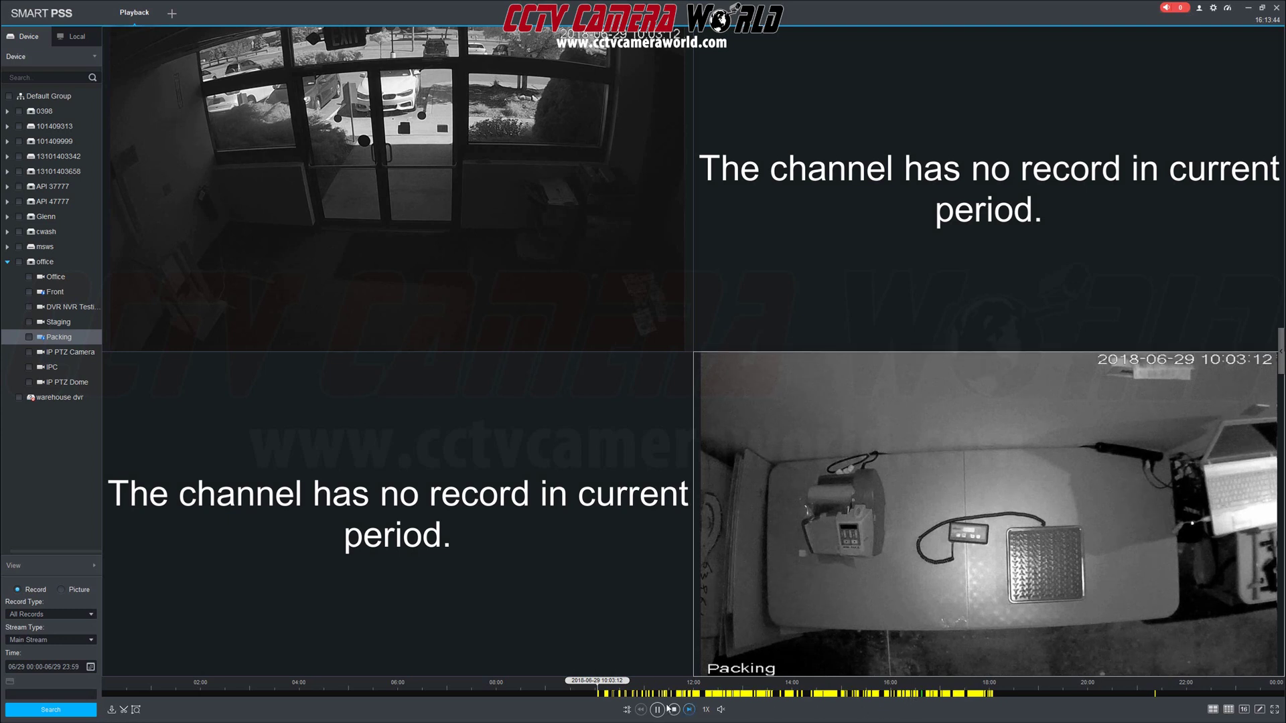
pyautogui.scroll(2, 620, 692)
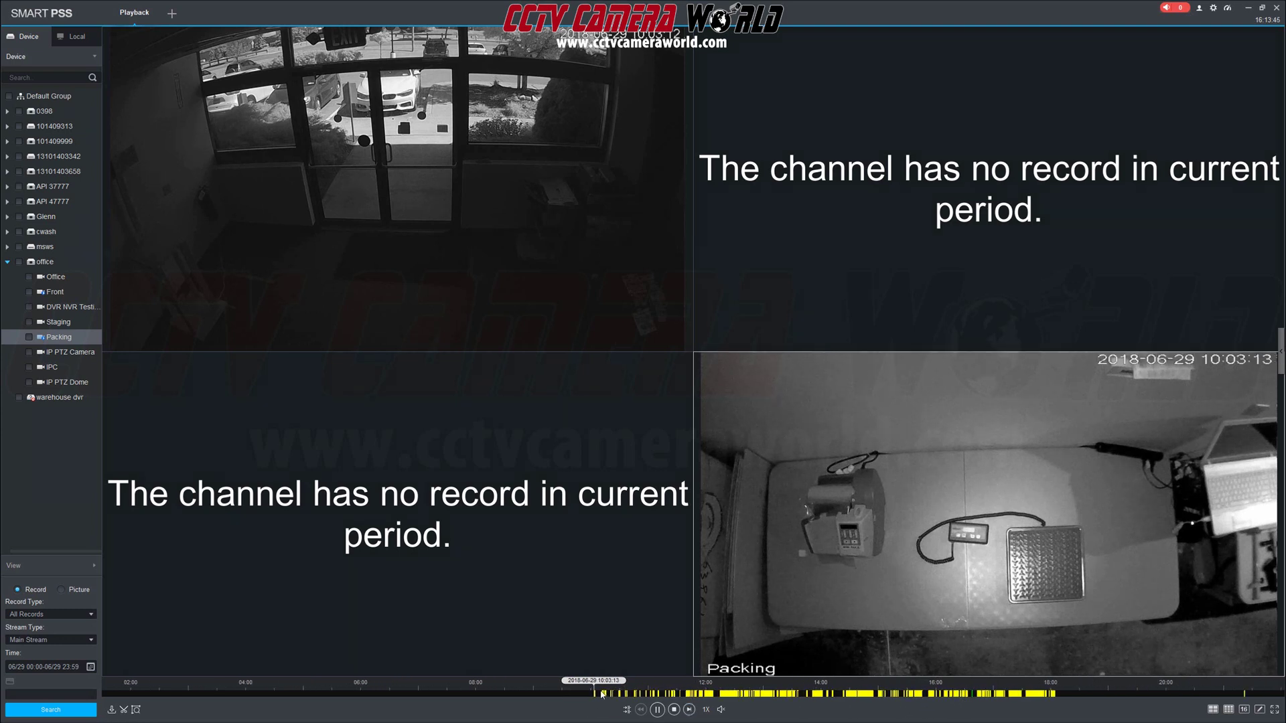
pyautogui.scroll(4, 604, 692)
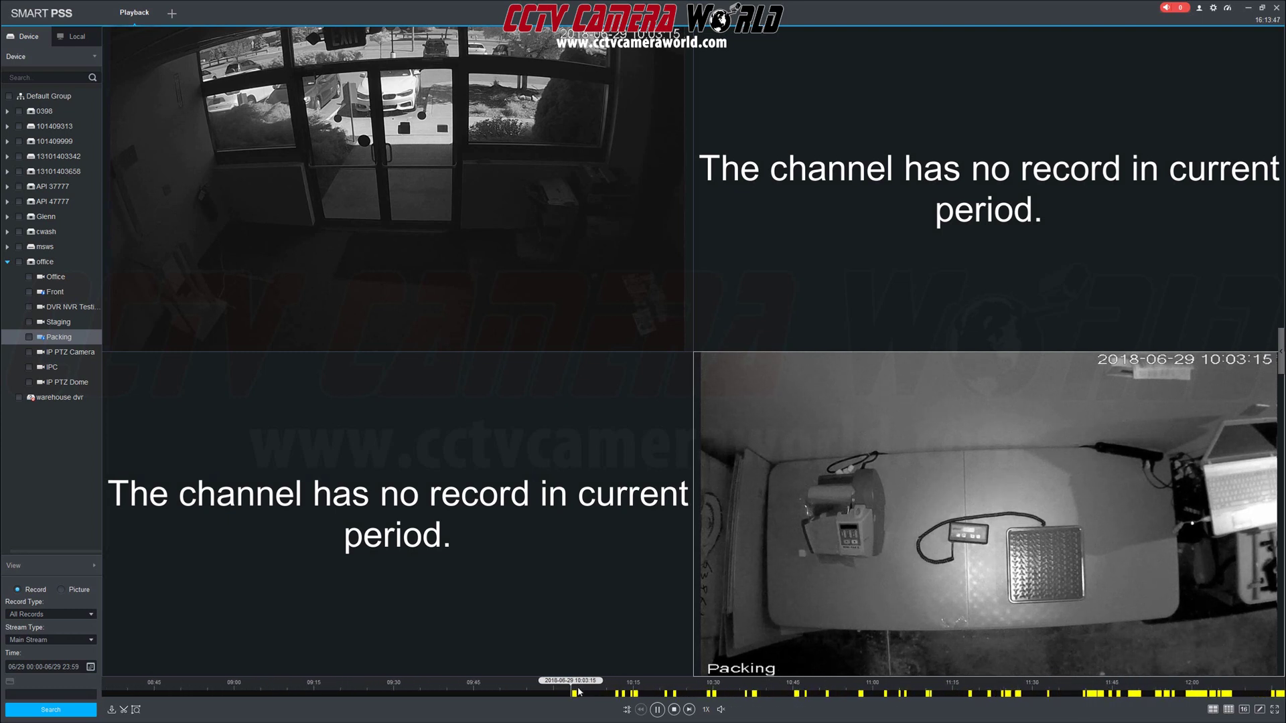
pyautogui.click(639, 693)
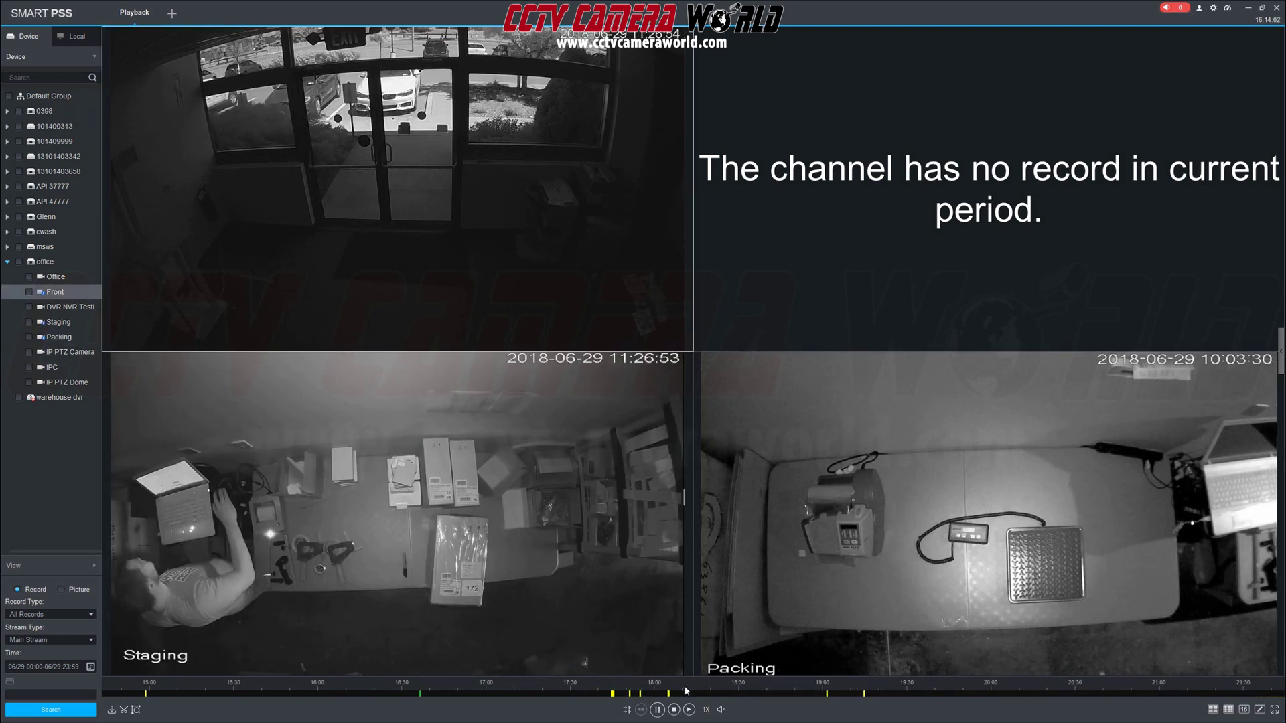
pyautogui.scroll(2, 633, 697)
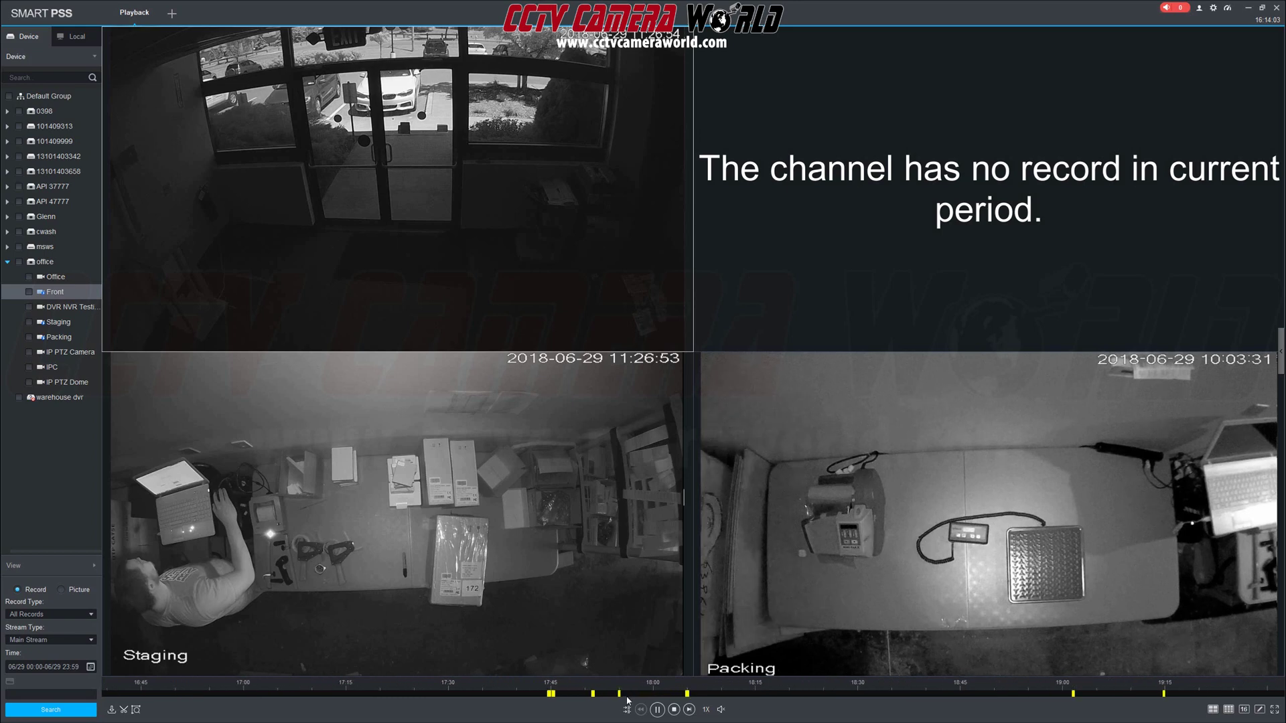
pyautogui.click(550, 693)
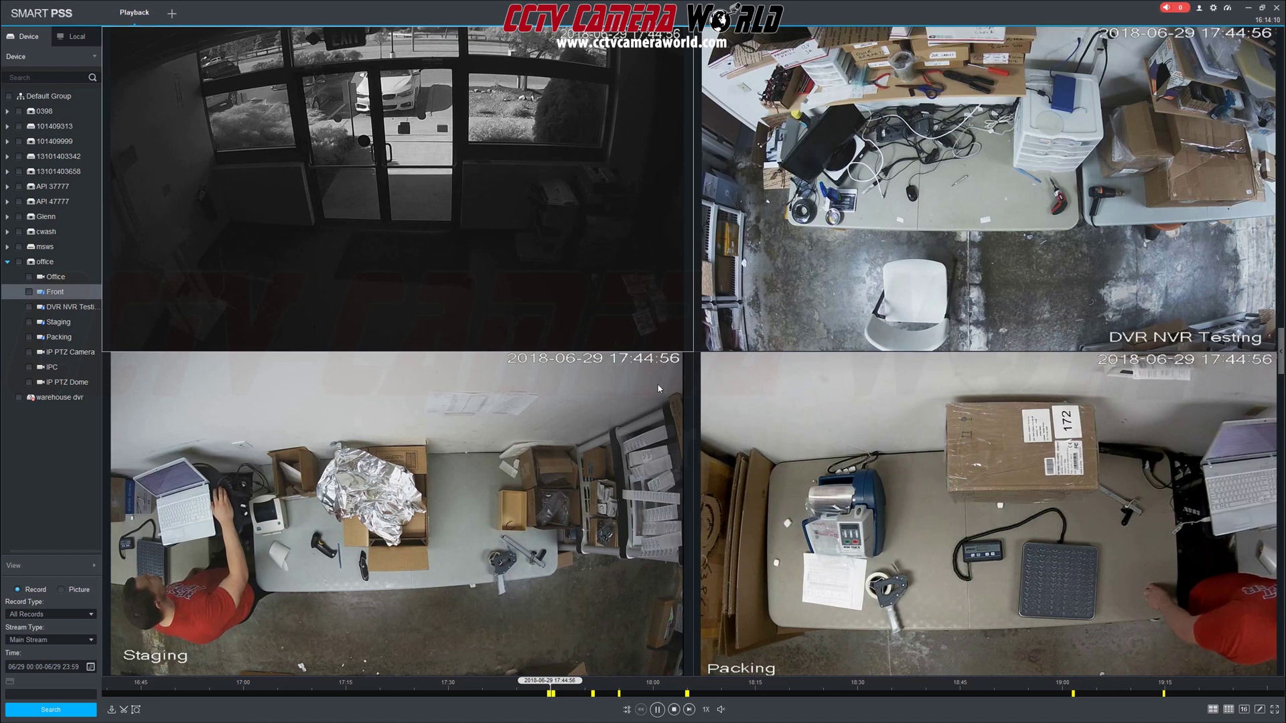
pyautogui.scroll(1, 561, 697)
pyautogui.scroll(1, 561, 698)
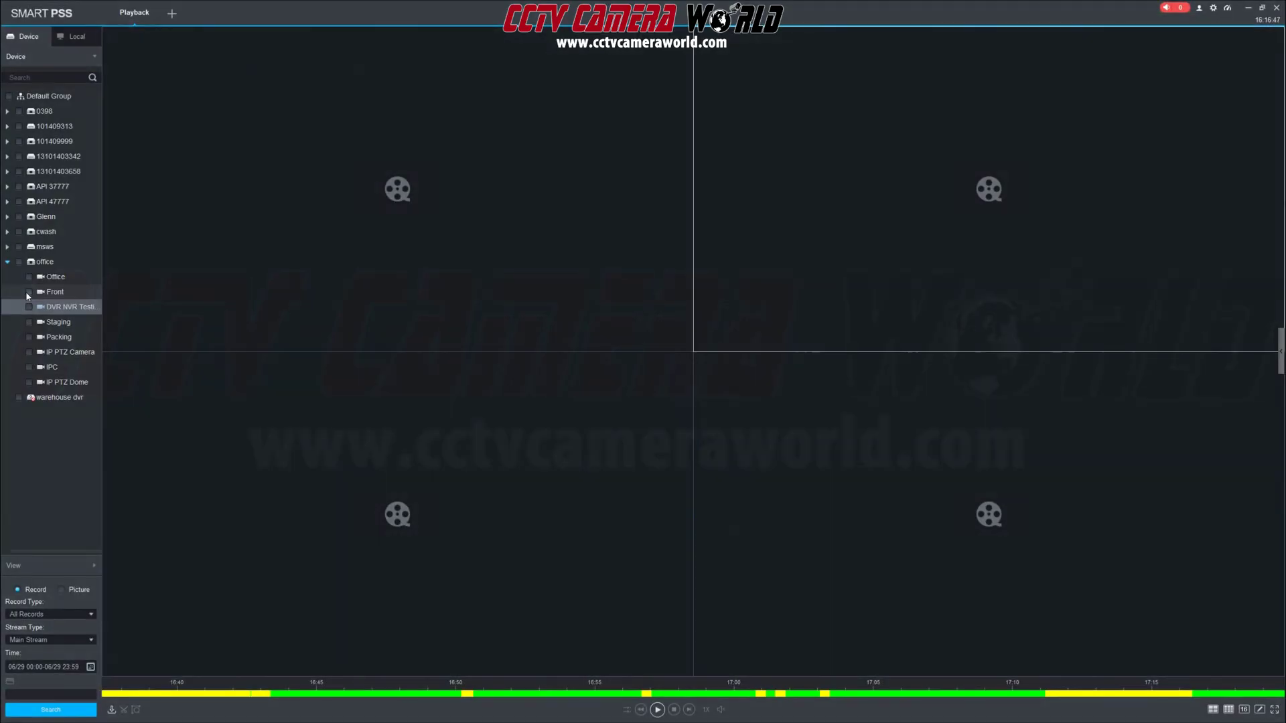
# - Tick Front, DVR NVR Testing, Staging and Packing, switch to Sub Stream, and search
pyautogui.click(29, 293)
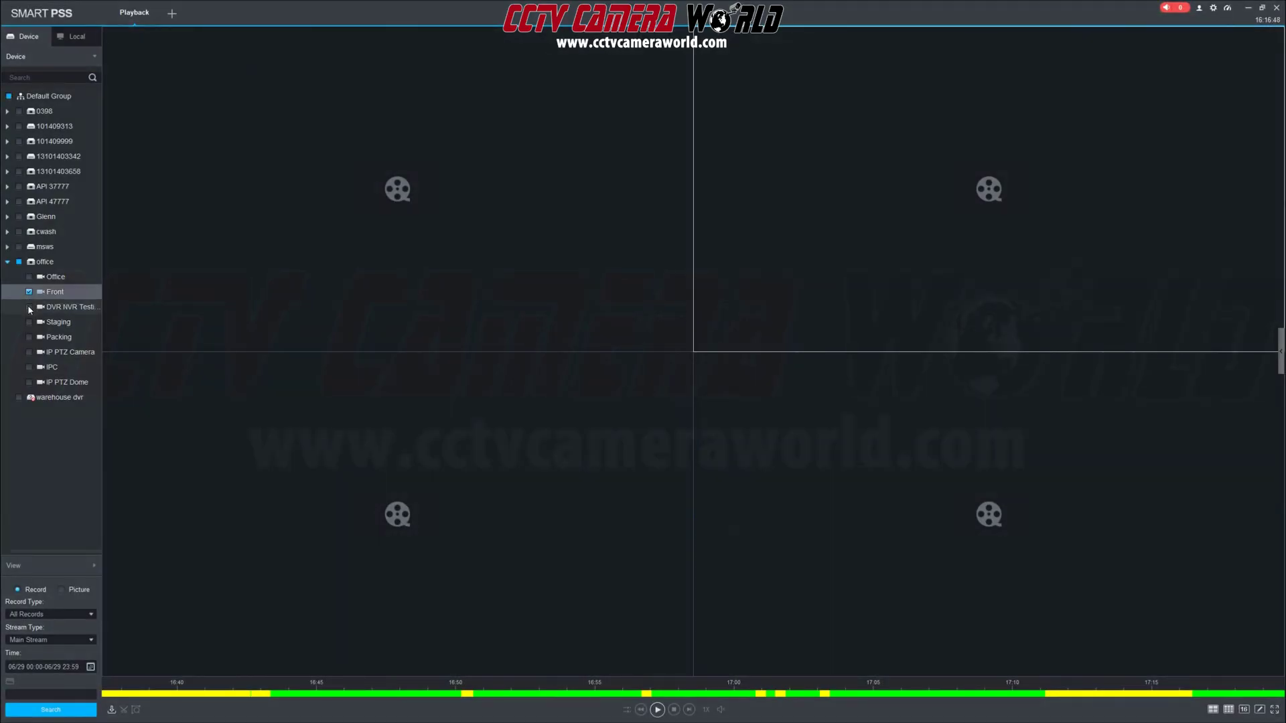
pyautogui.click(29, 308)
pyautogui.click(29, 322)
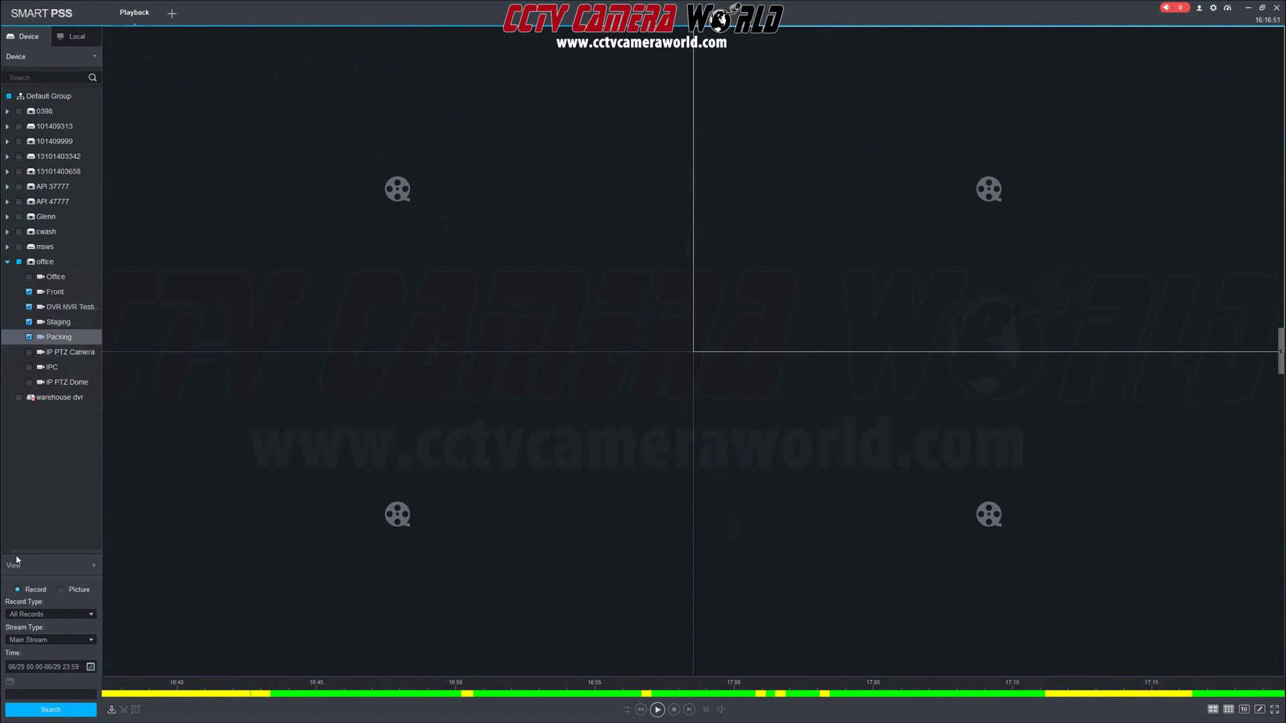
pyautogui.click(73, 640)
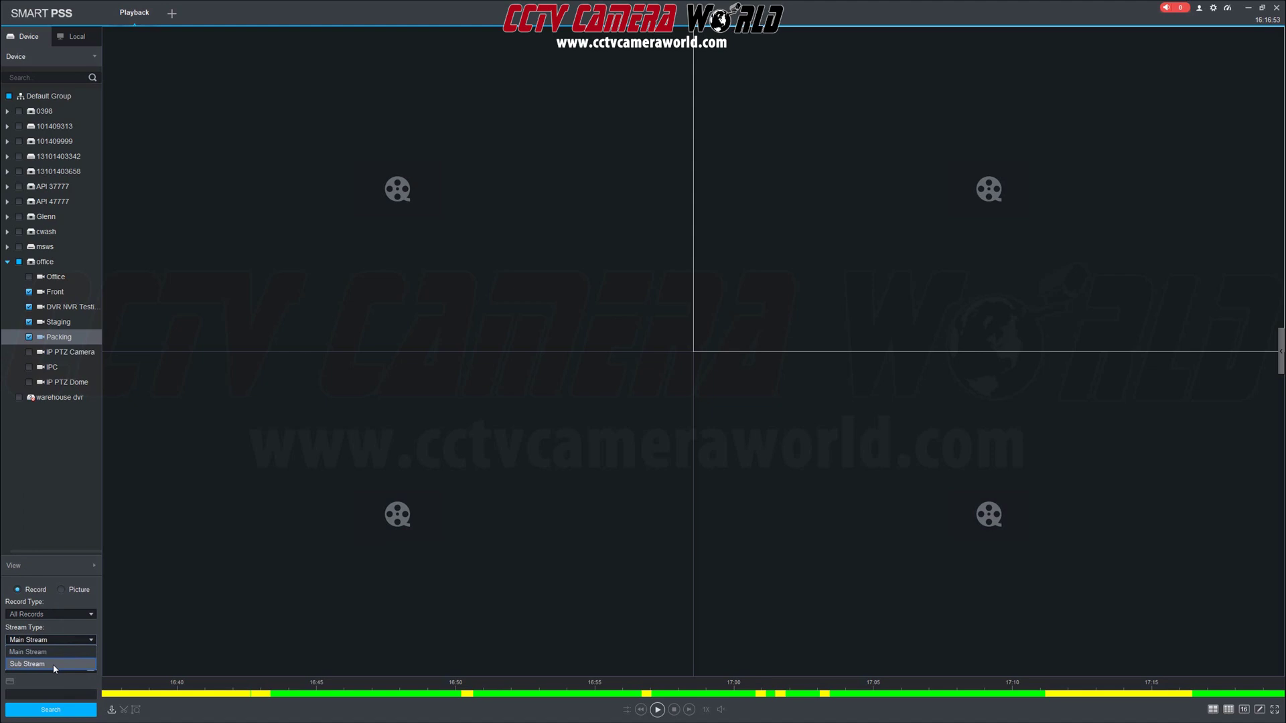
pyautogui.click(54, 665)
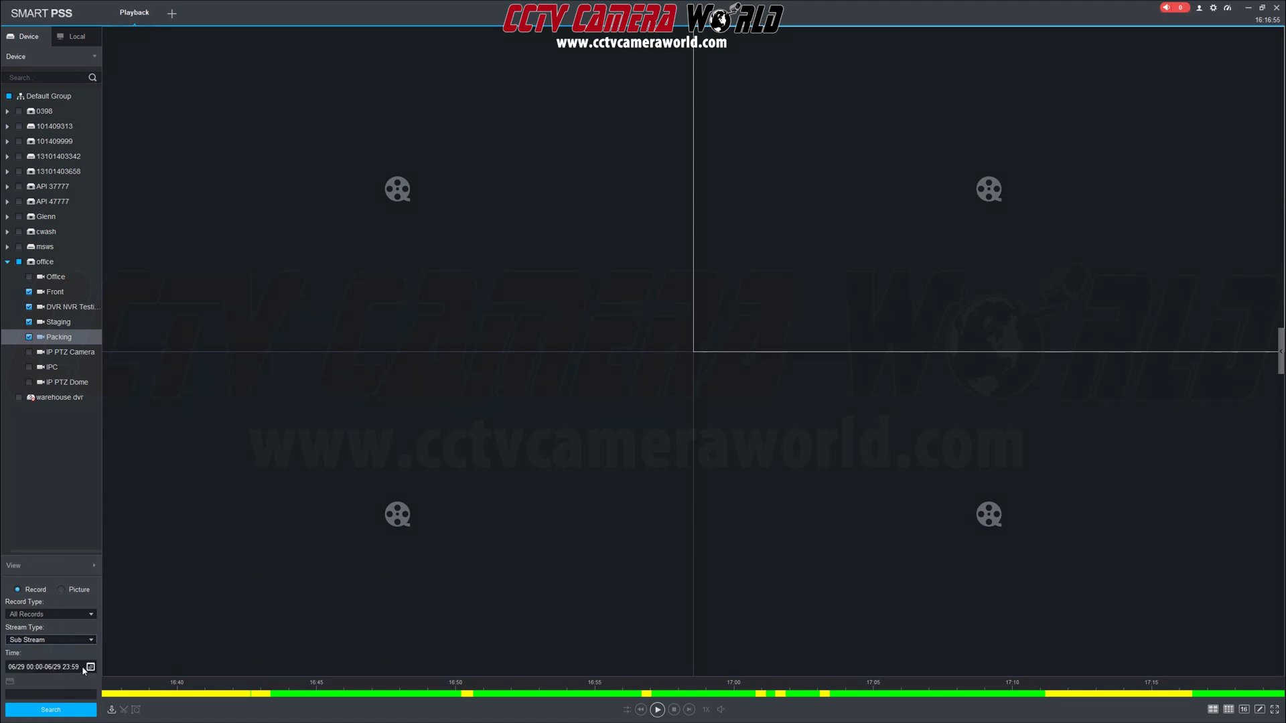
pyautogui.click(56, 712)
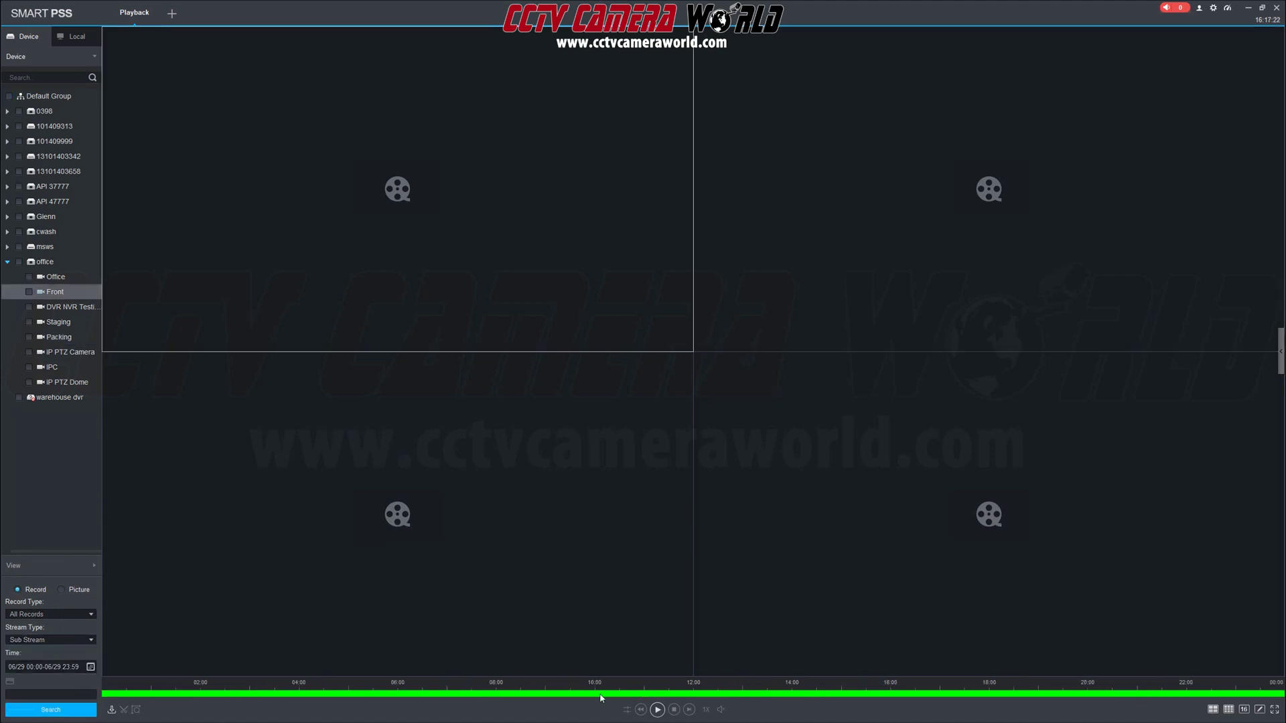
# - Play the Front camera from about 15:40 and the DVR NVR Testing recording in the top-right pane
pyautogui.click(657, 709)
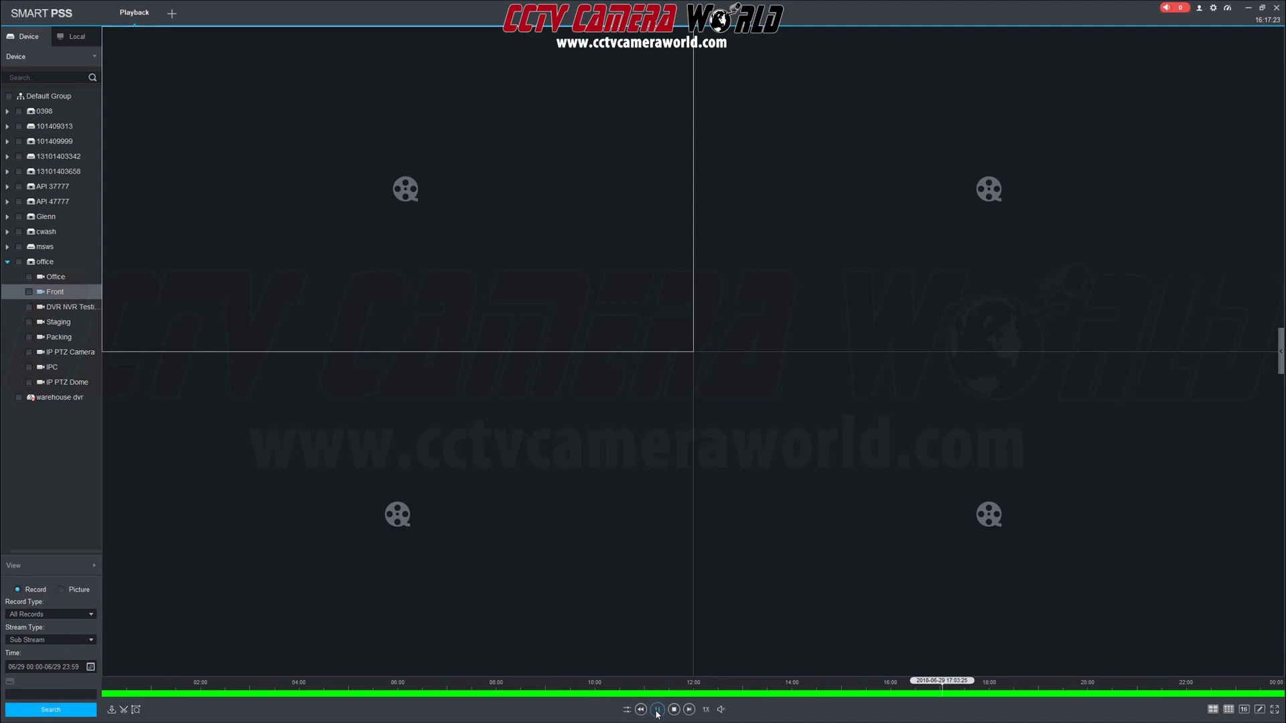
pyautogui.click(874, 695)
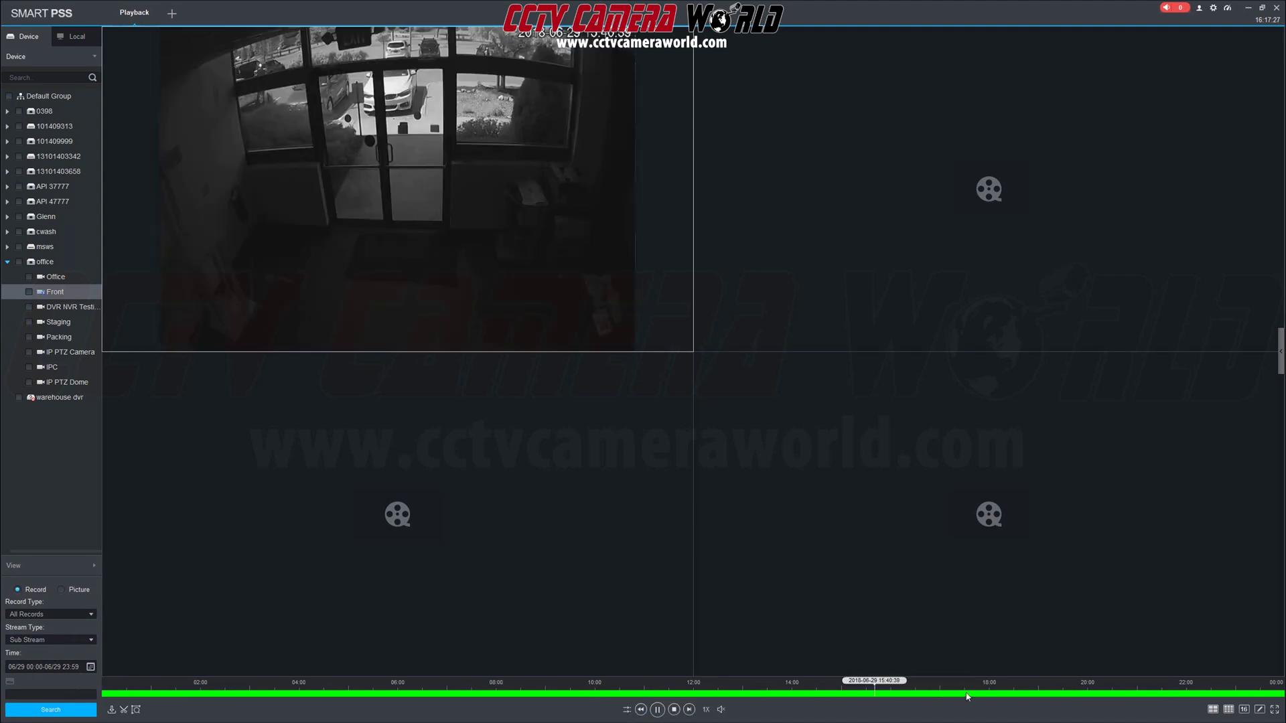
pyautogui.click(885, 244)
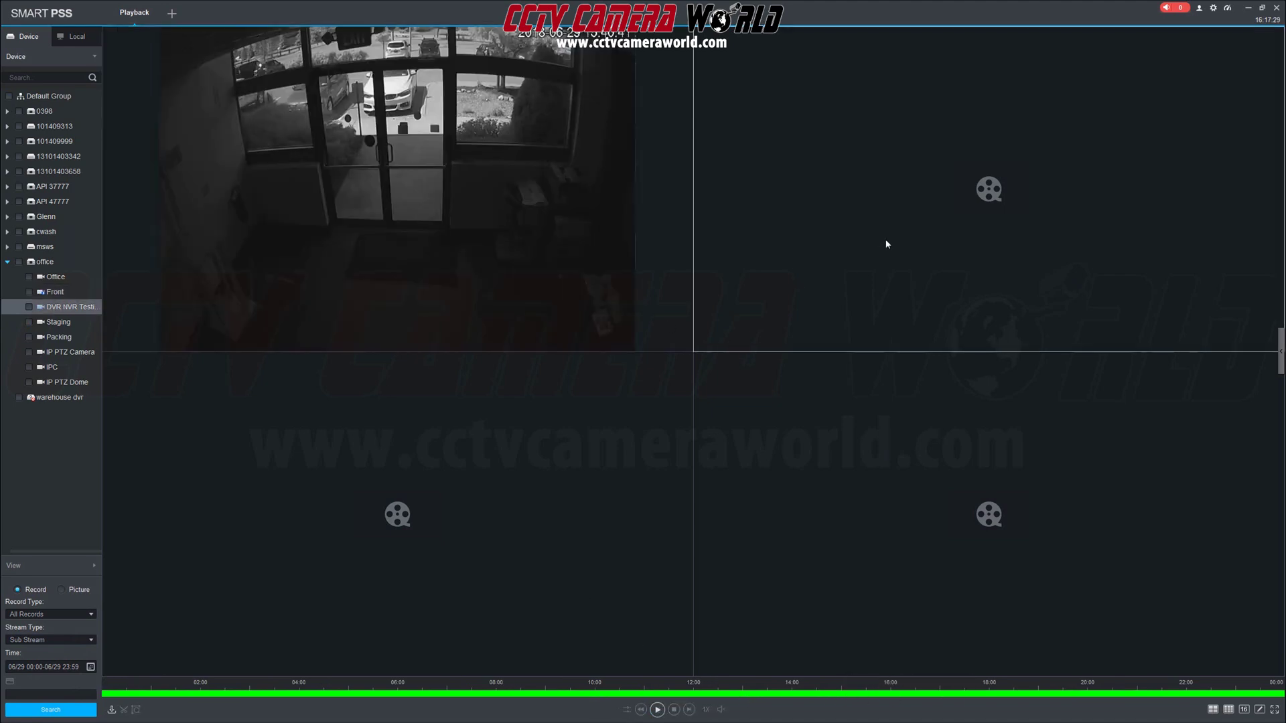
pyautogui.click(61, 306)
pyautogui.click(657, 709)
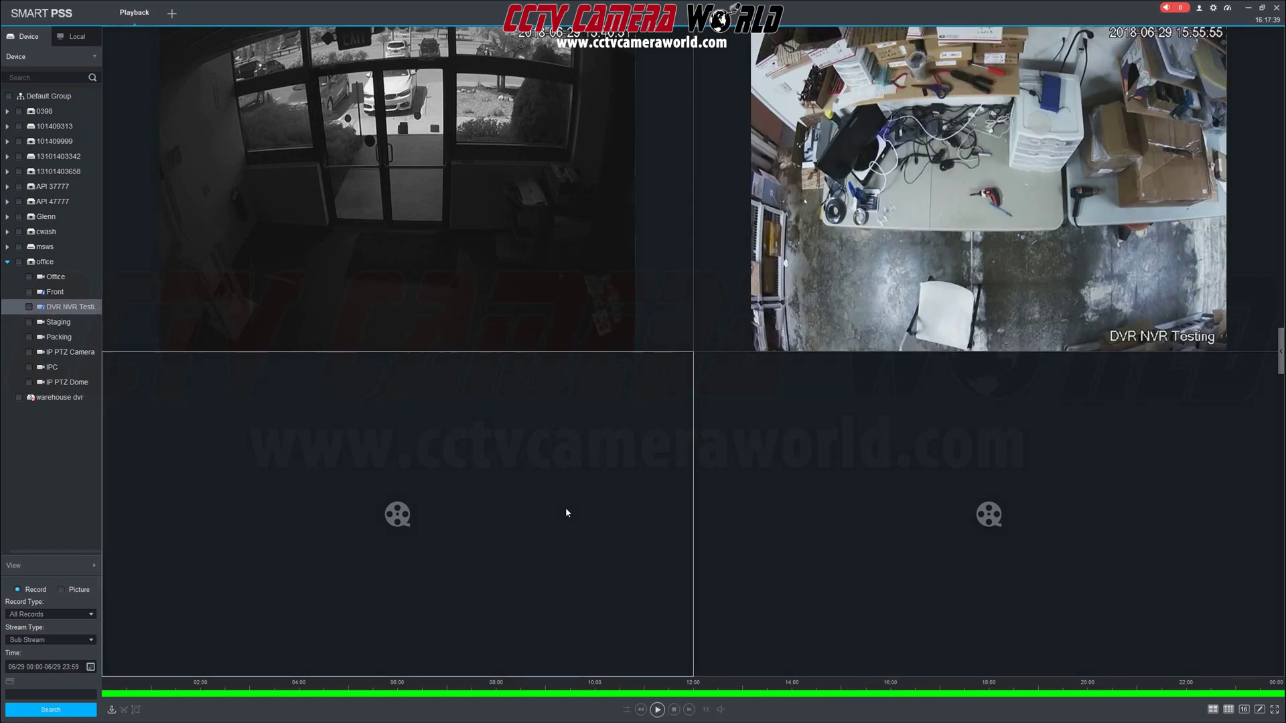
pyautogui.click(566, 511)
# - Play the Staging camera in the lower-left pane from about 14:32
pyautogui.click(74, 322)
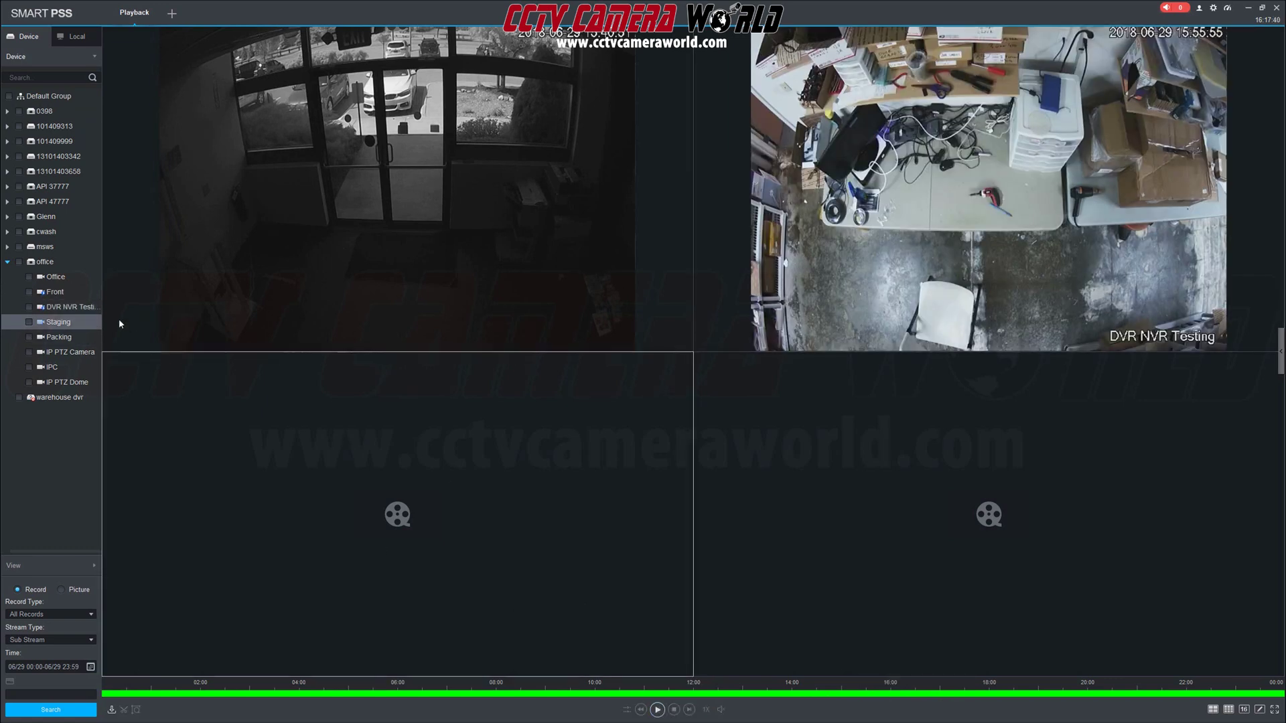
pyautogui.click(657, 710)
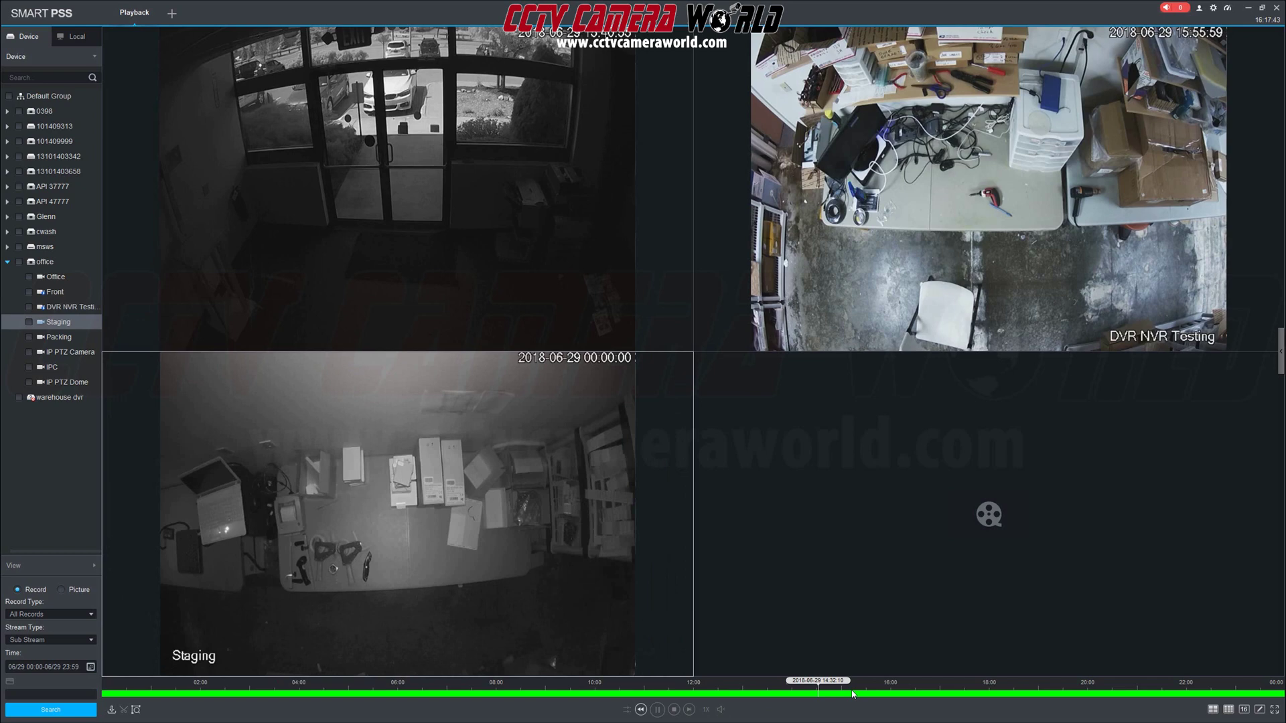
pyautogui.click(819, 694)
# - Play the Packing camera in the bottom-right pane from about 17:24, then synchronize all four cameras
pyautogui.click(841, 537)
pyautogui.click(52, 337)
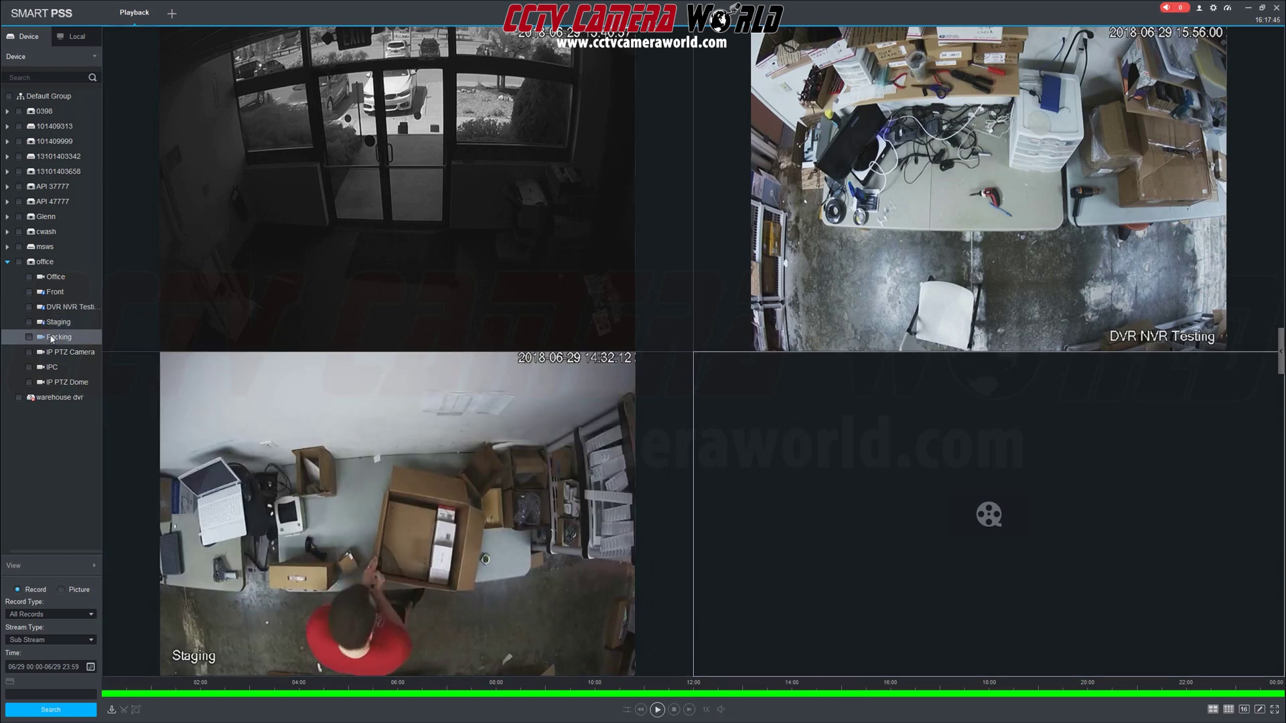
pyautogui.click(657, 710)
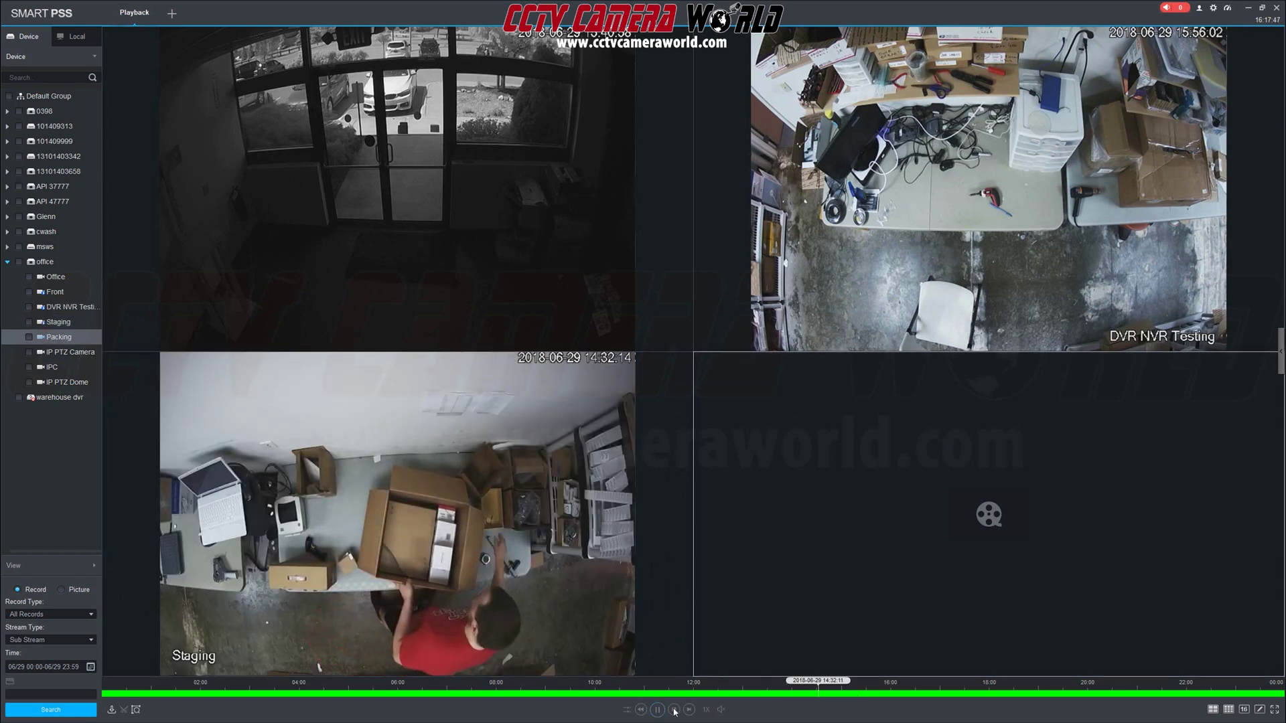
pyautogui.click(959, 695)
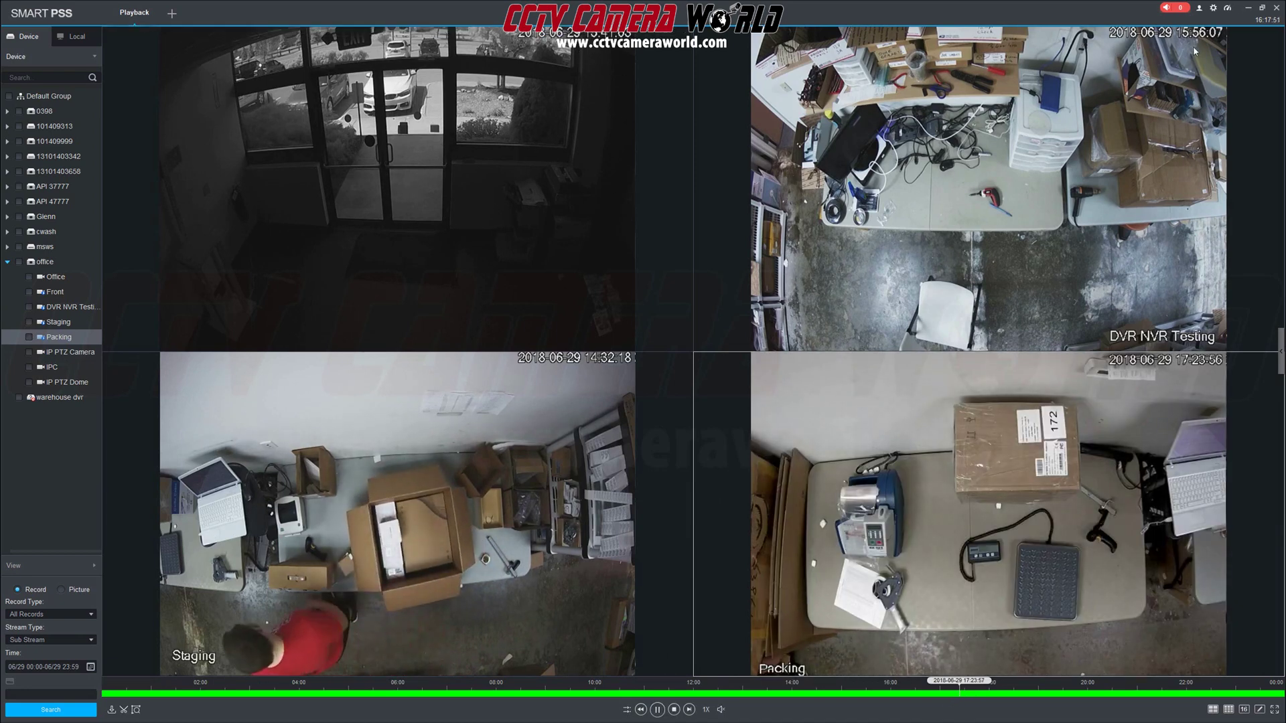
pyautogui.click(627, 711)
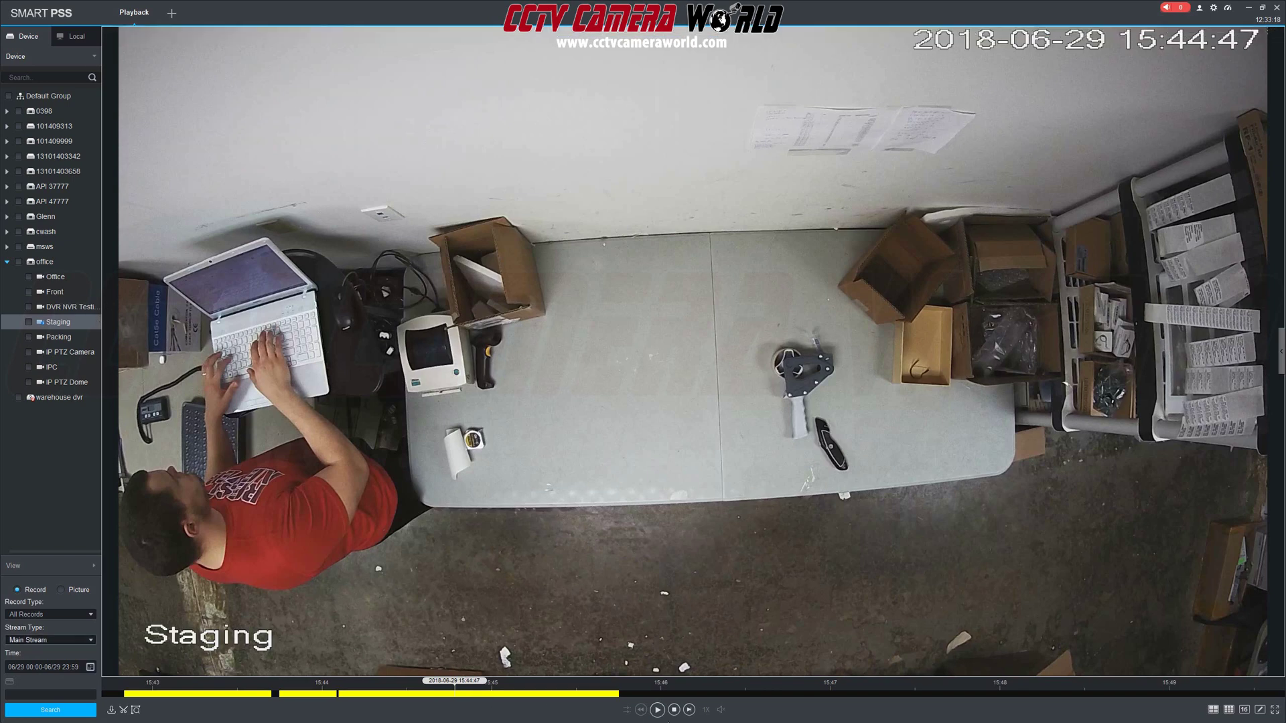
# - Play and stop Staging back at 15:44:47, then start a Time Clip from there
pyautogui.click(662, 713)
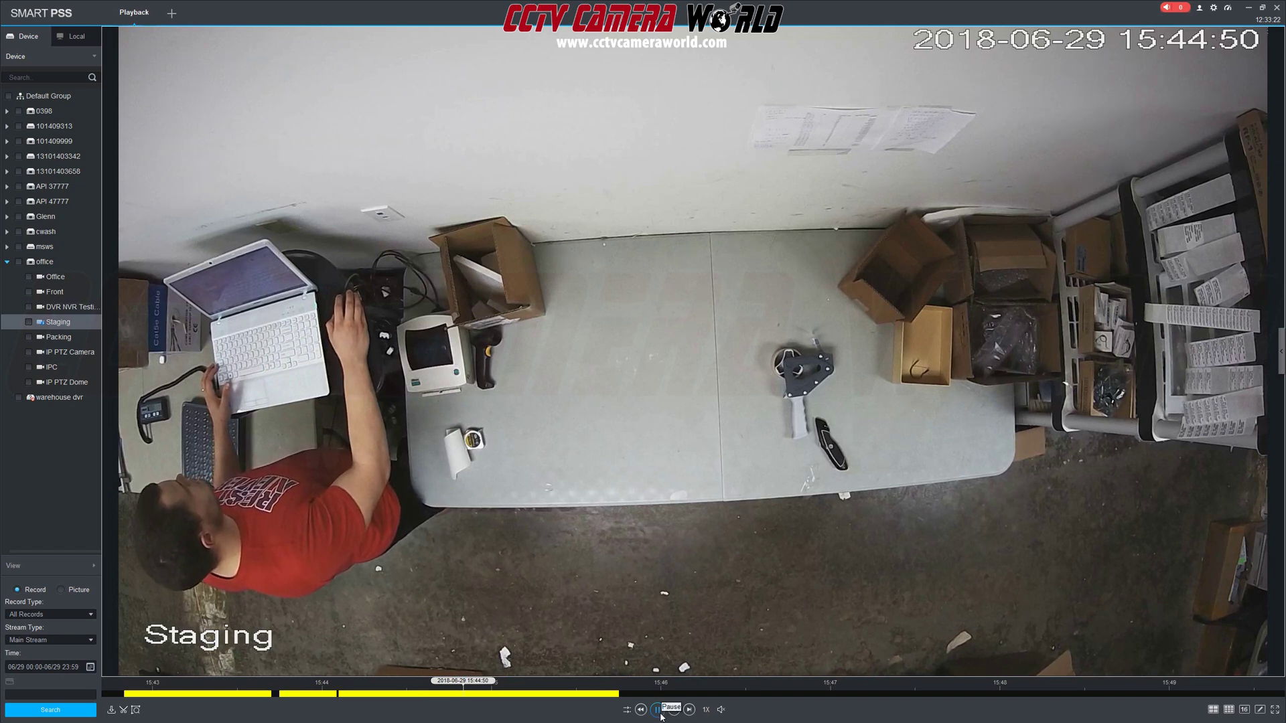
pyautogui.click(662, 714)
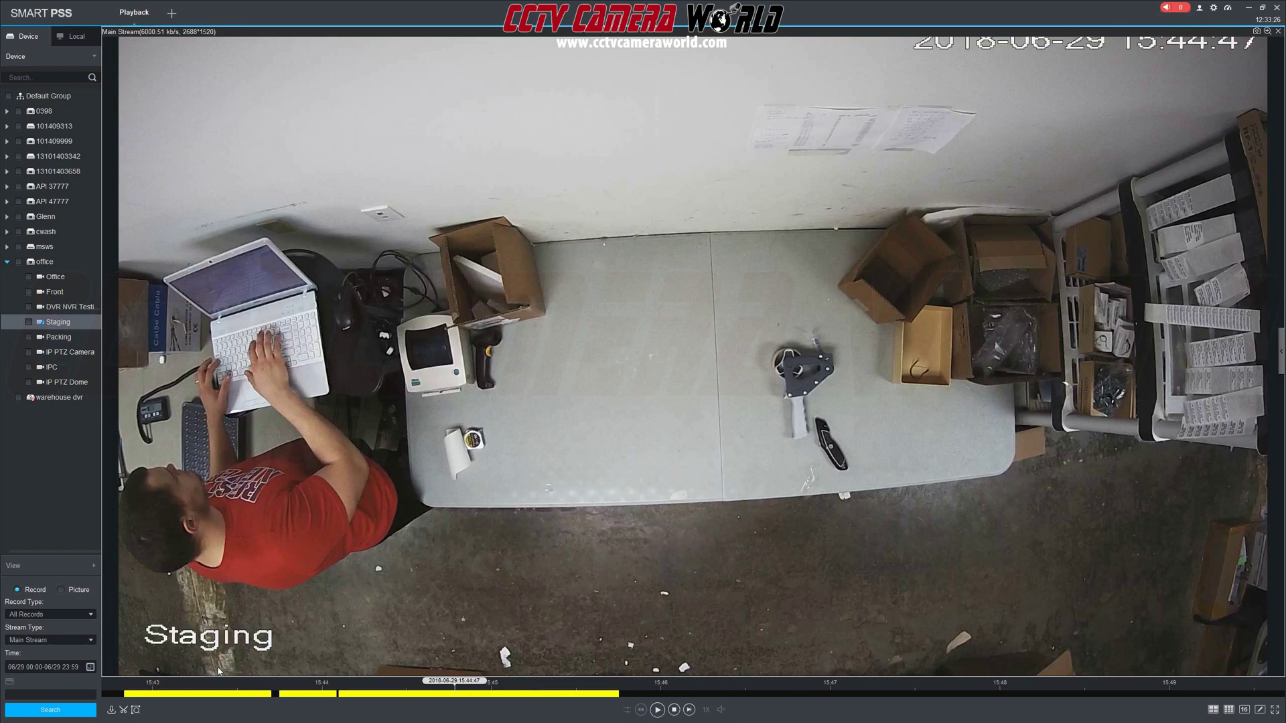
pyautogui.click(124, 710)
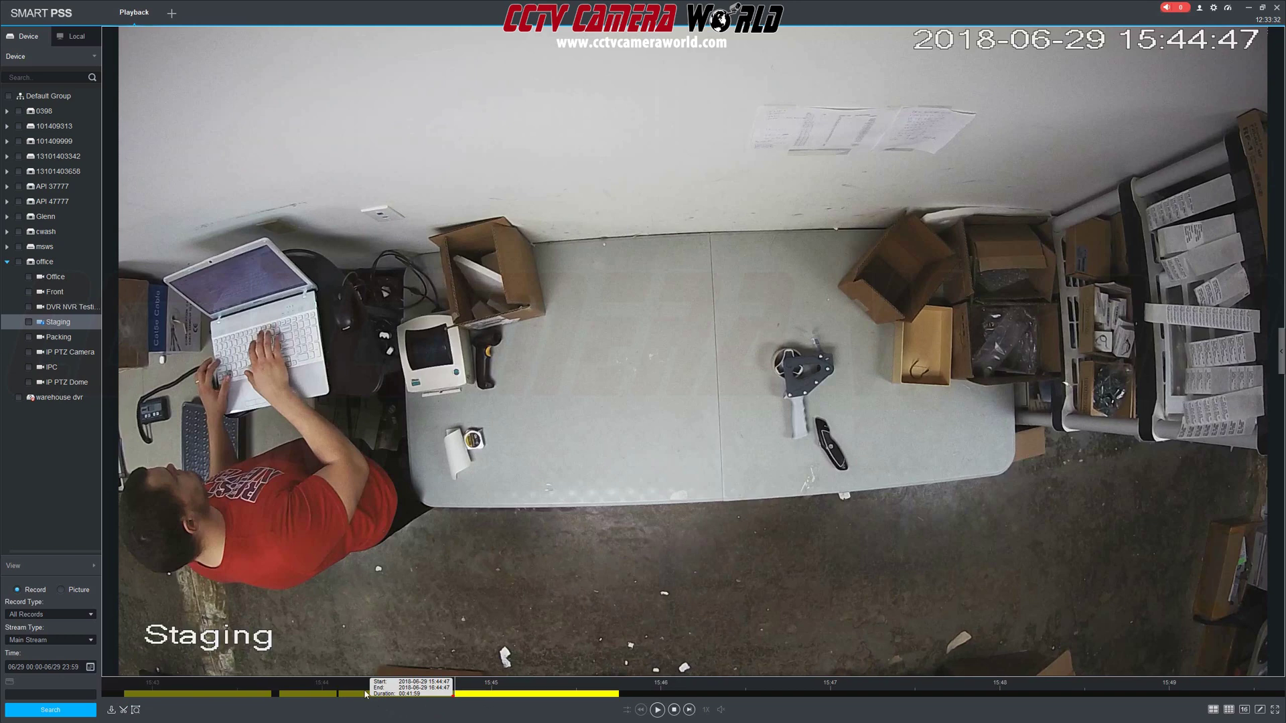
# - Play the Staging recording from 15:44:47 and pause it at 15:45:00 to set the clip end
pyautogui.scroll(-5, 901, 685)
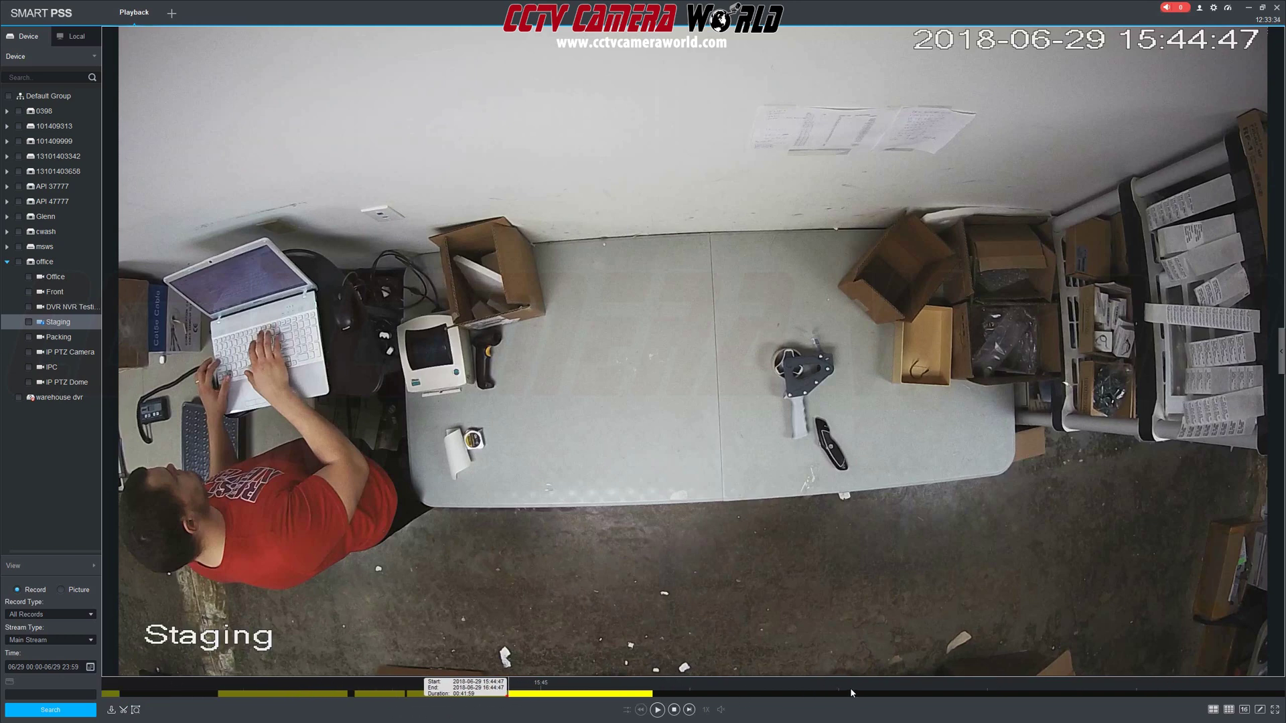
pyautogui.scroll(-3, 901, 689)
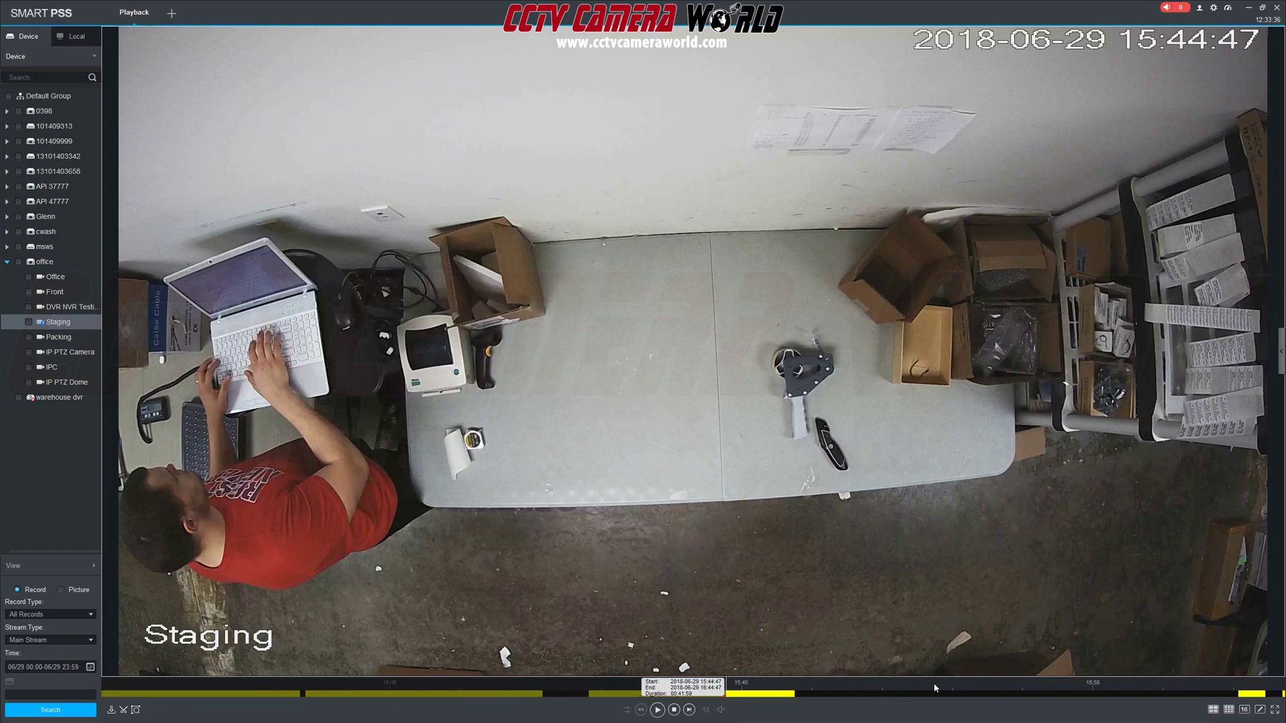
pyautogui.moveTo(878, 698); pyautogui.dragTo(314, 687)
pyautogui.scroll(-3, 907, 690)
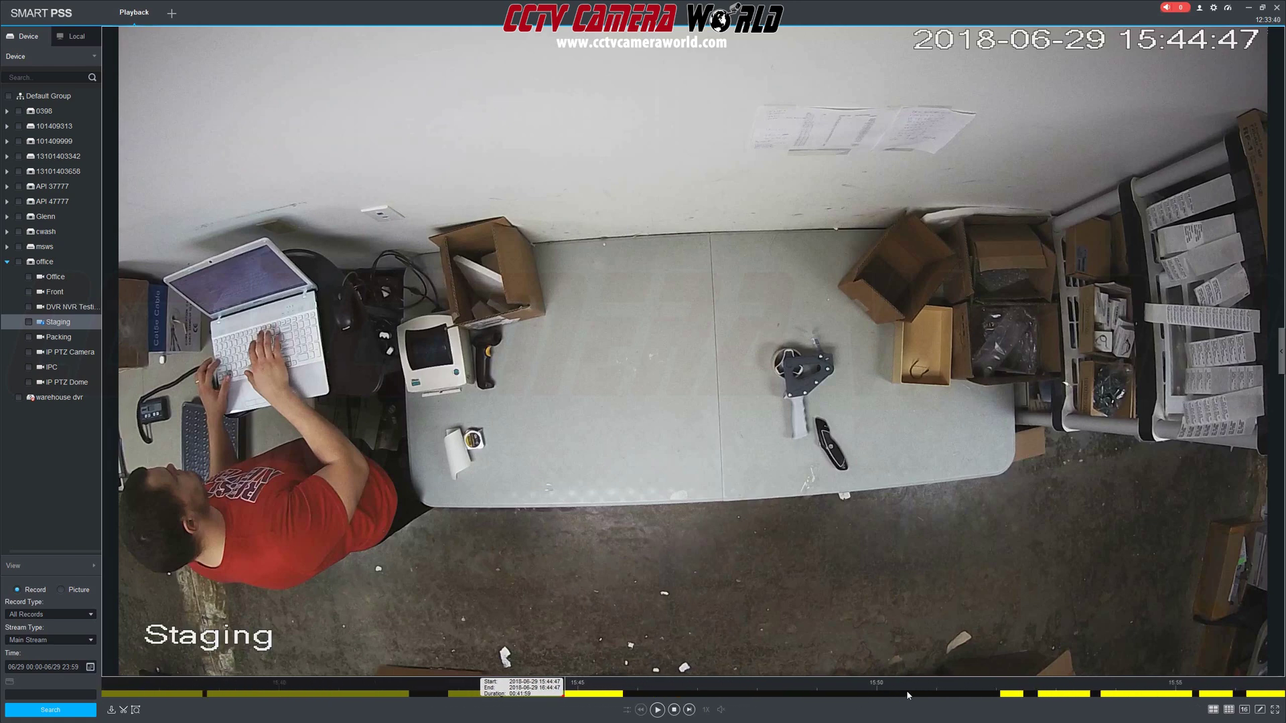
pyautogui.moveTo(897, 690); pyautogui.dragTo(275, 691)
pyautogui.scroll(-5, 570, 693)
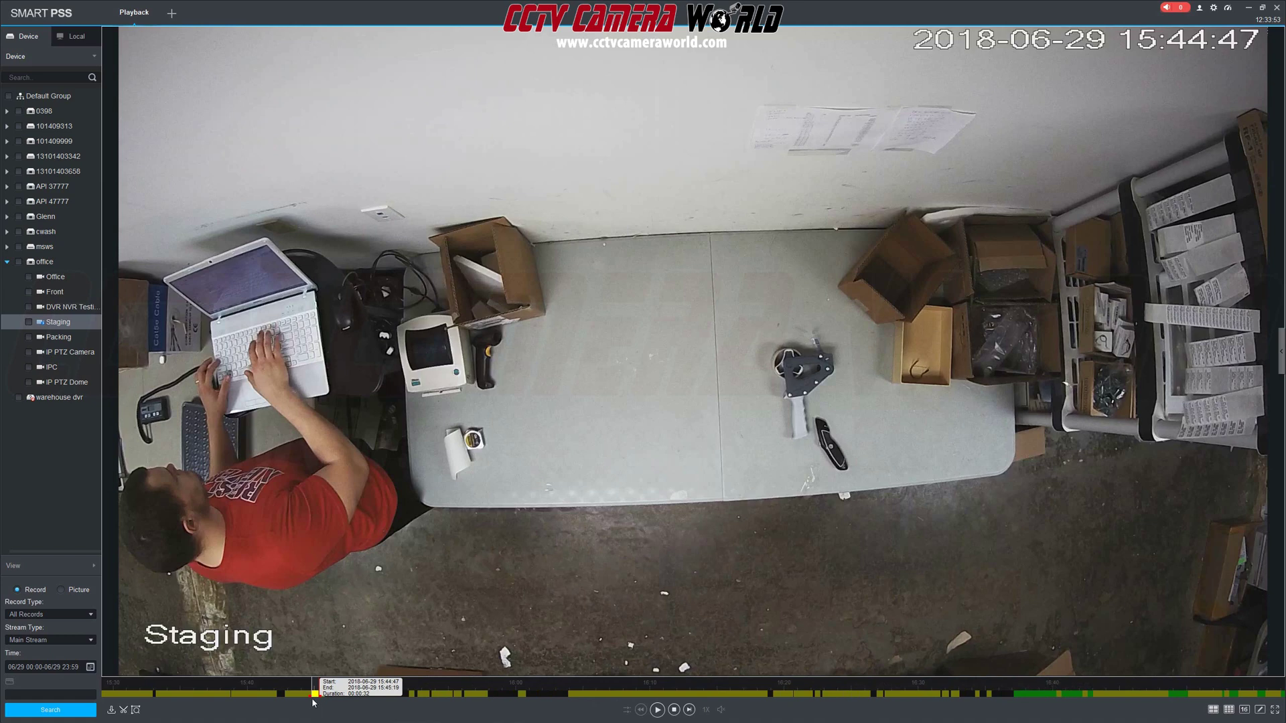
pyautogui.scroll(3, 313, 696)
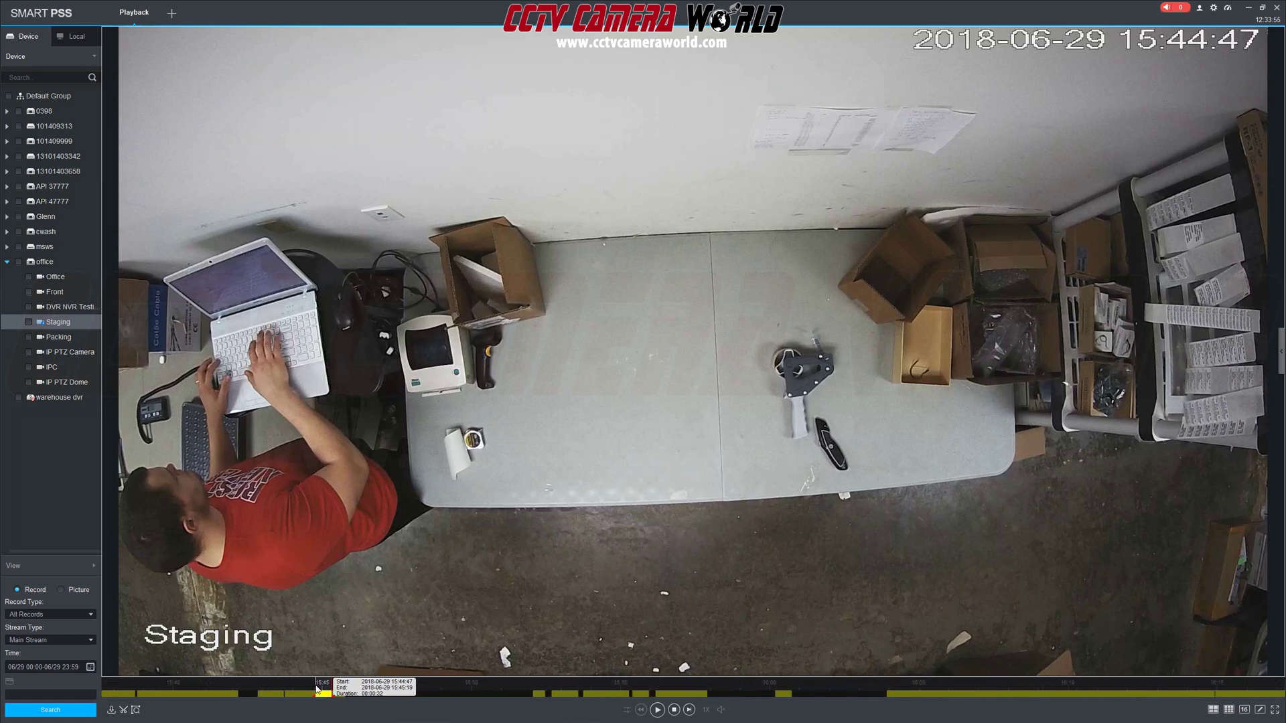
pyautogui.scroll(3, 318, 689)
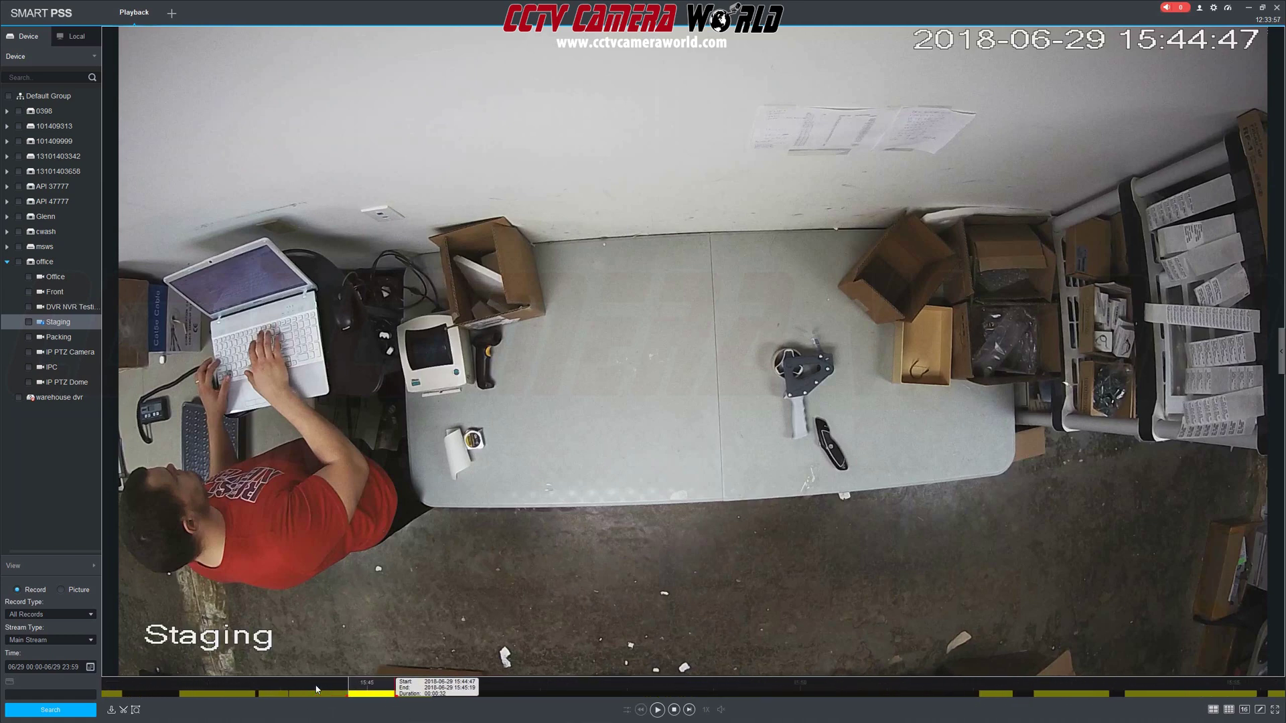
pyautogui.scroll(3, 317, 690)
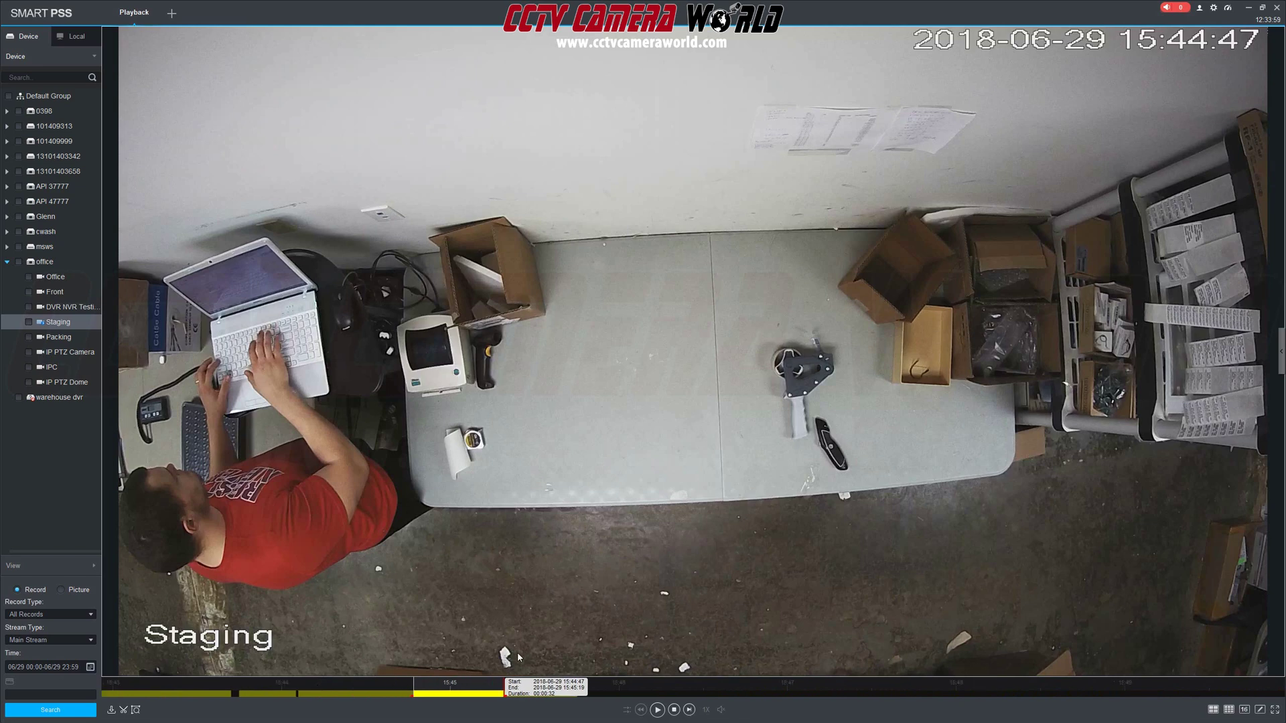
pyautogui.click(425, 695)
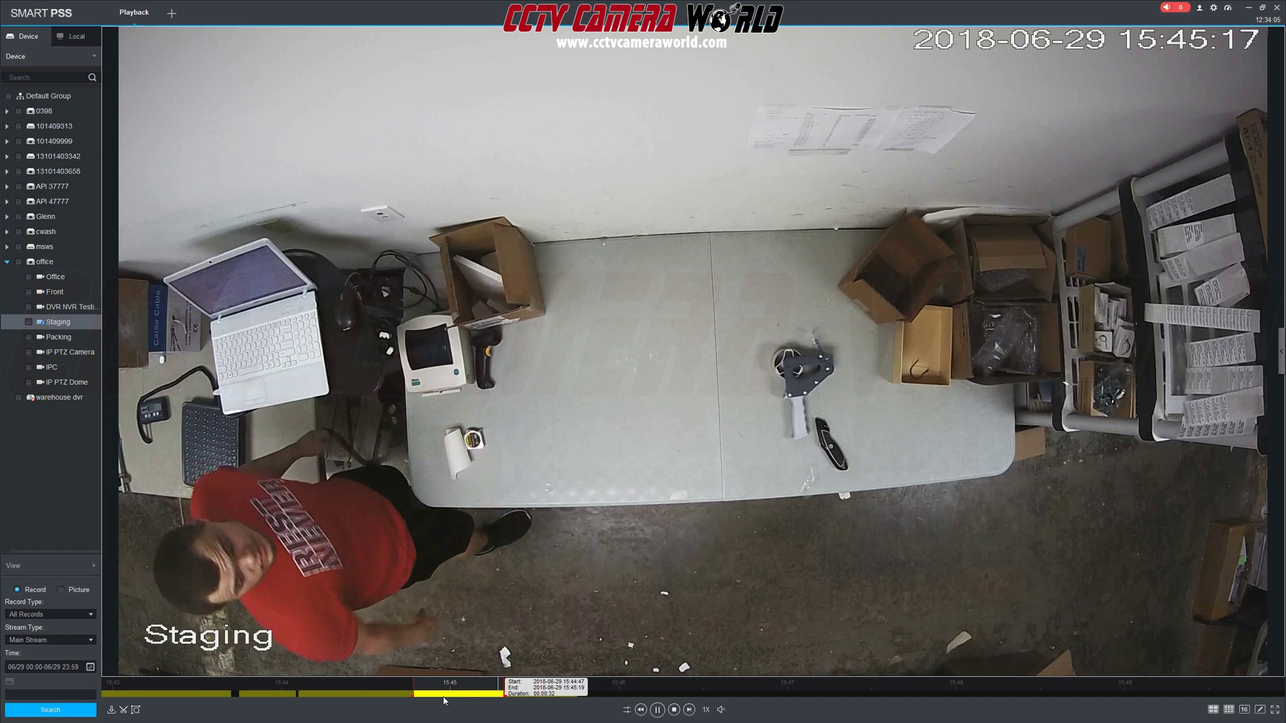
pyautogui.click(657, 709)
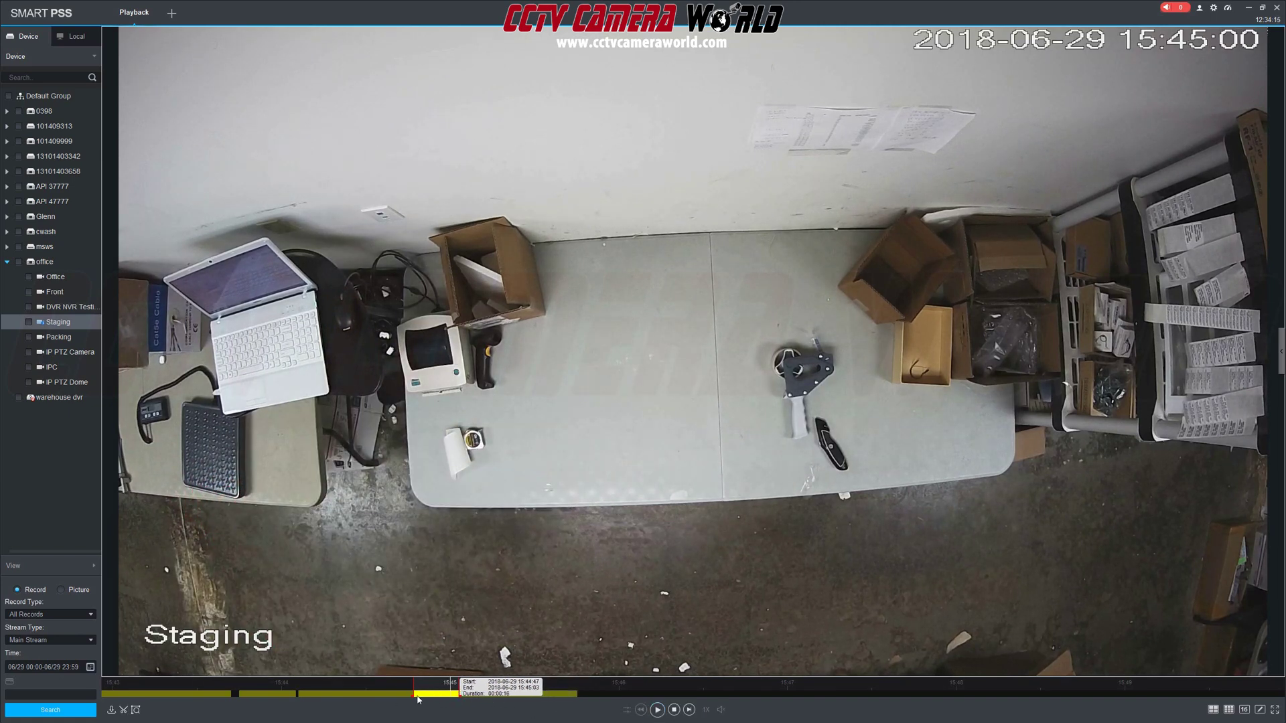
# - Set the Staging clip export to AVI format saved to the Documents folder, and confirm
pyautogui.click(126, 711)
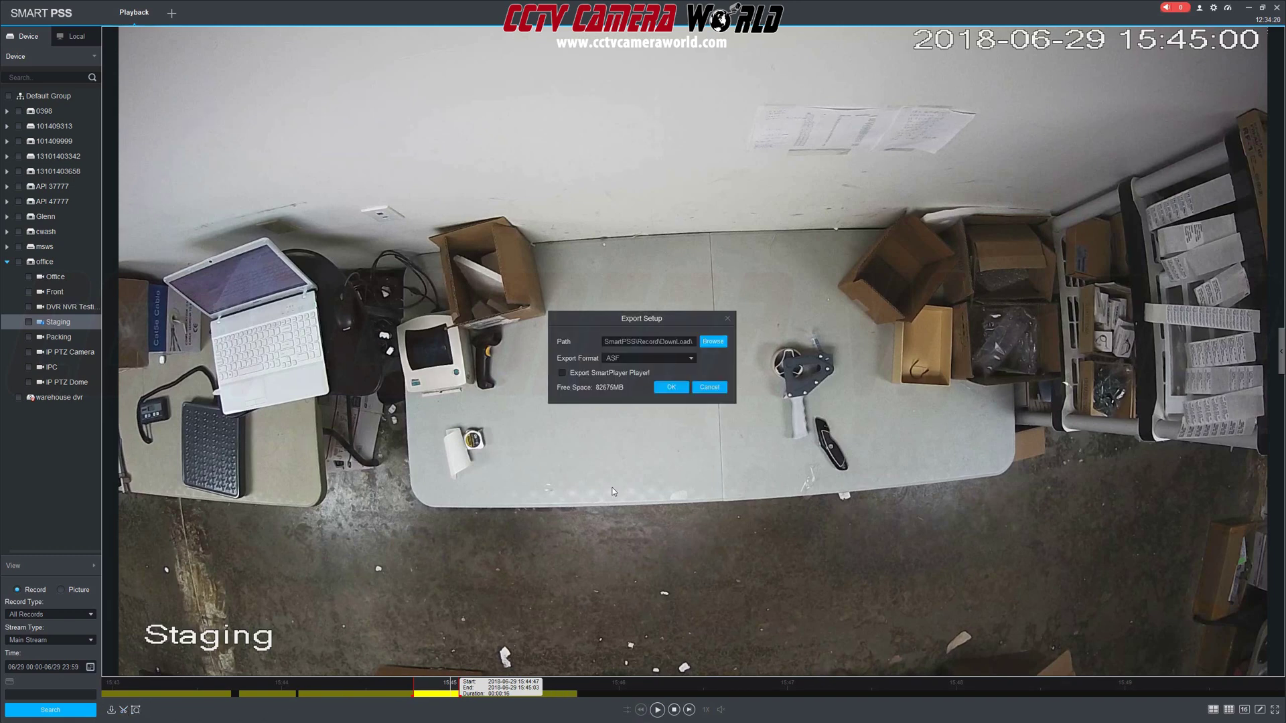
pyautogui.click(726, 343)
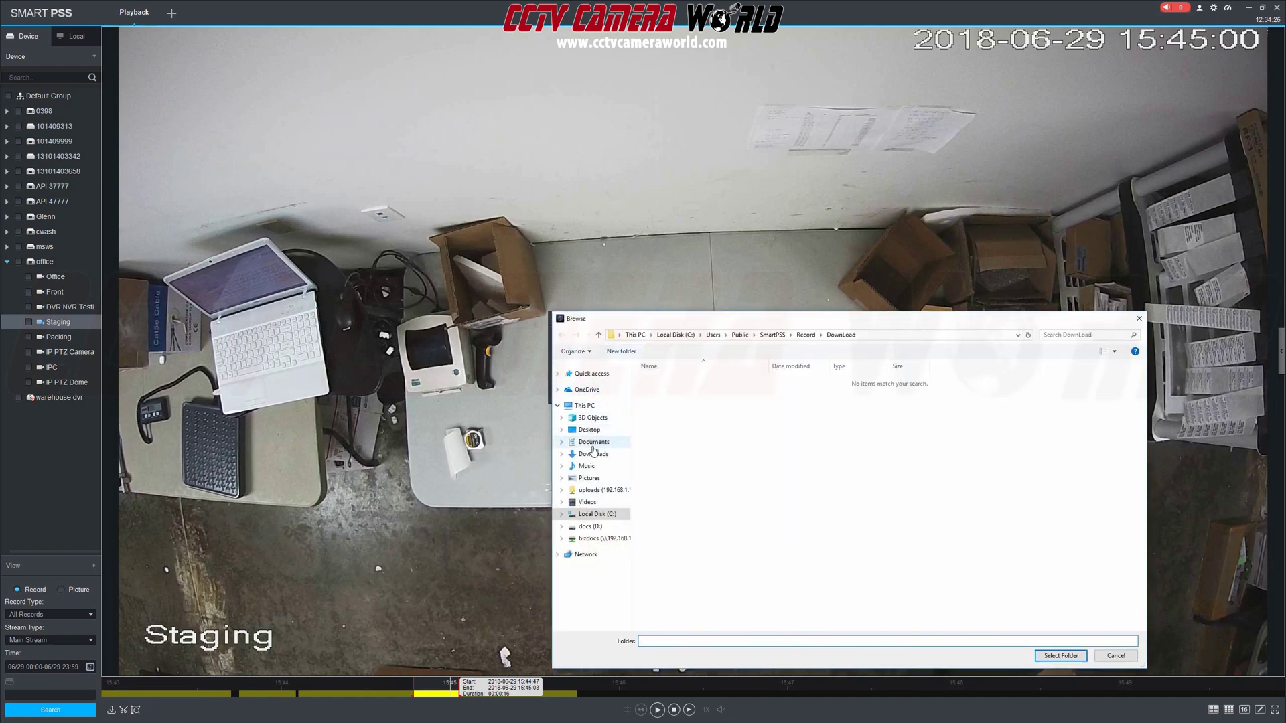
pyautogui.click(593, 444)
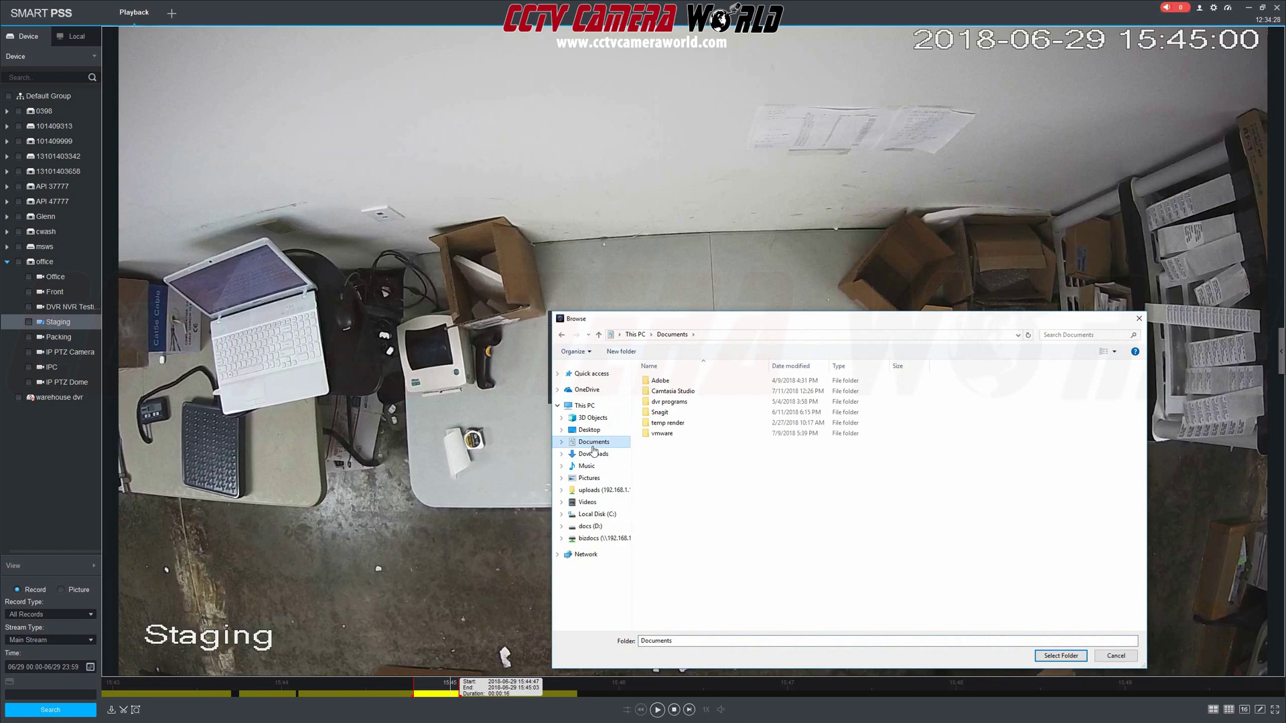
pyautogui.click(1061, 656)
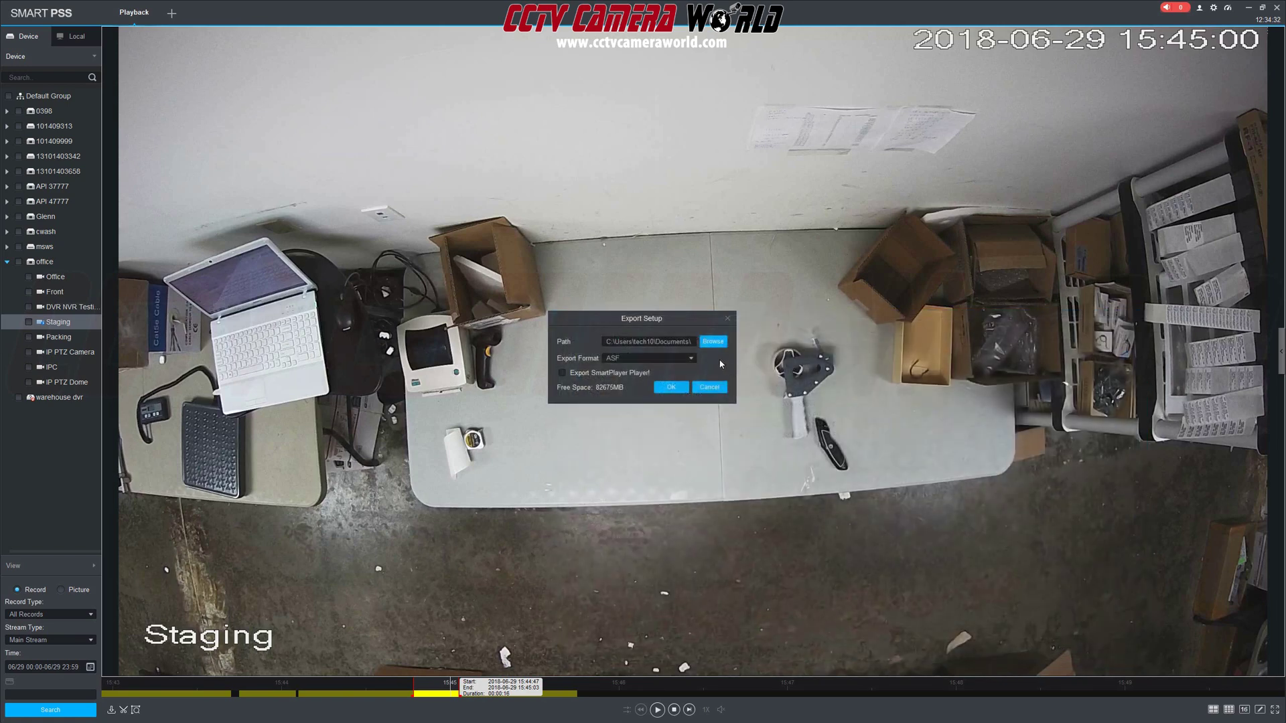
pyautogui.click(691, 358)
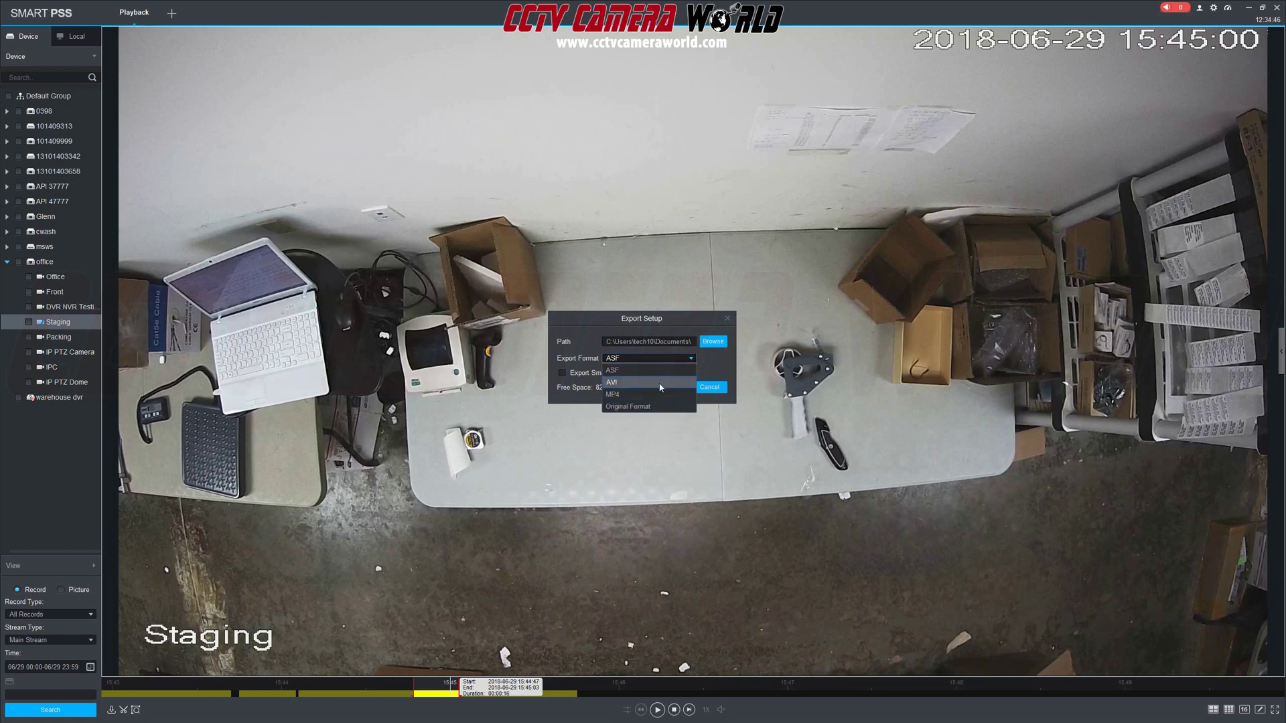
pyautogui.click(660, 384)
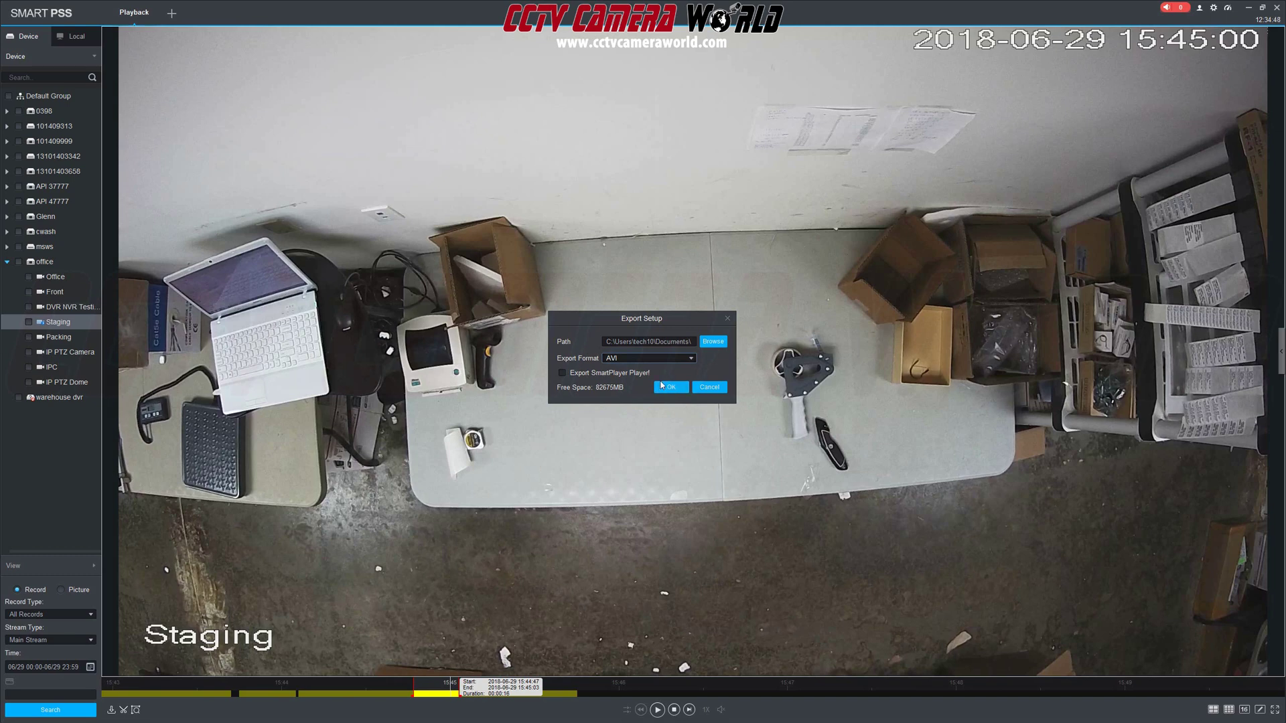
pyautogui.click(669, 388)
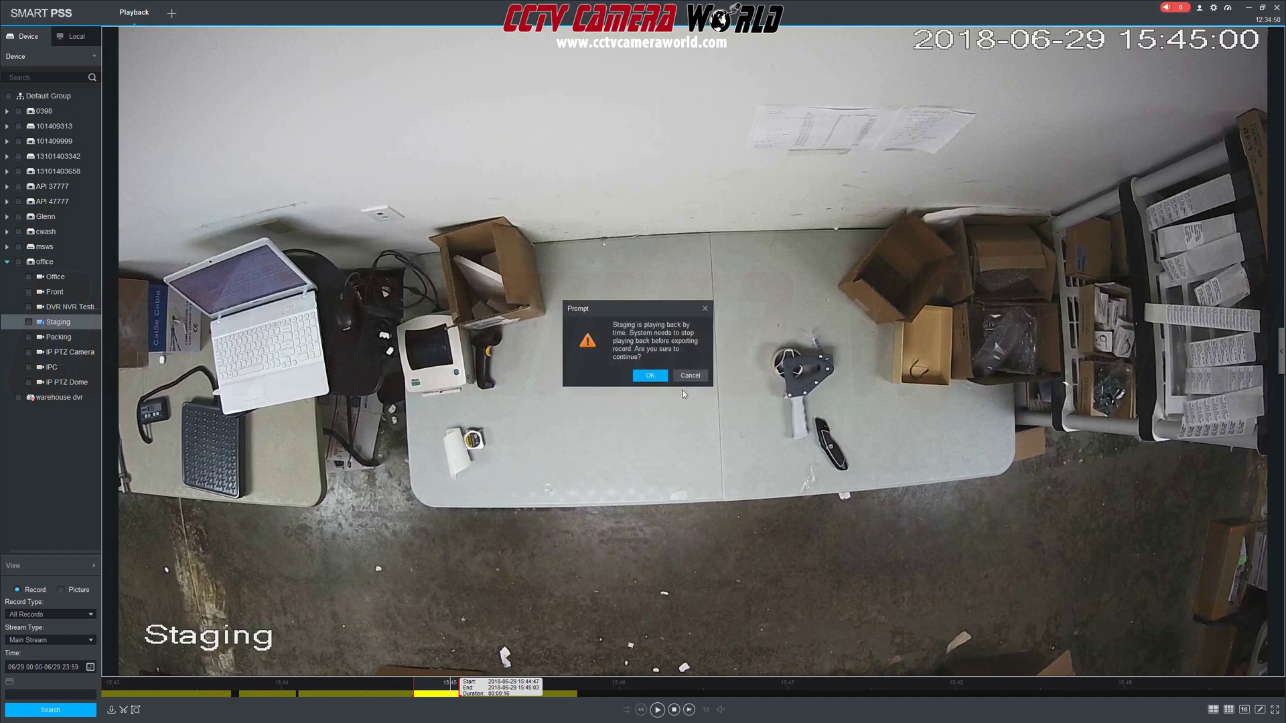
pyautogui.click(650, 376)
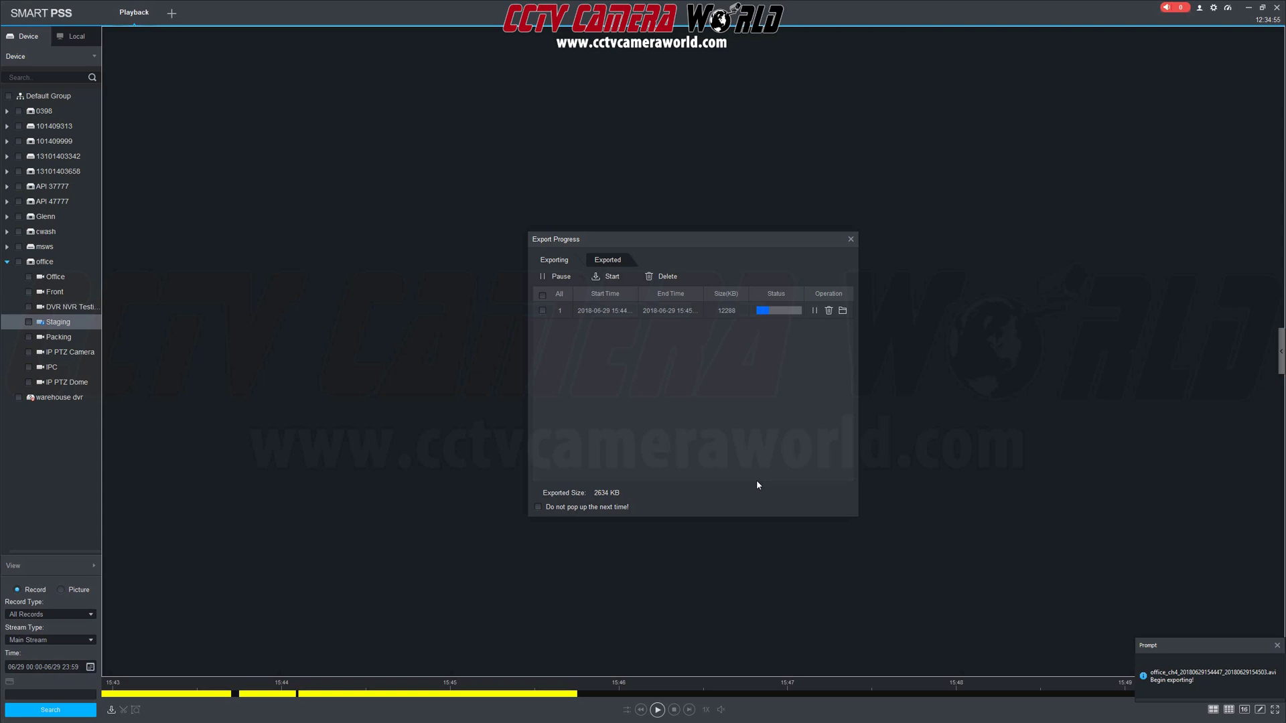
pyautogui.click(848, 314)
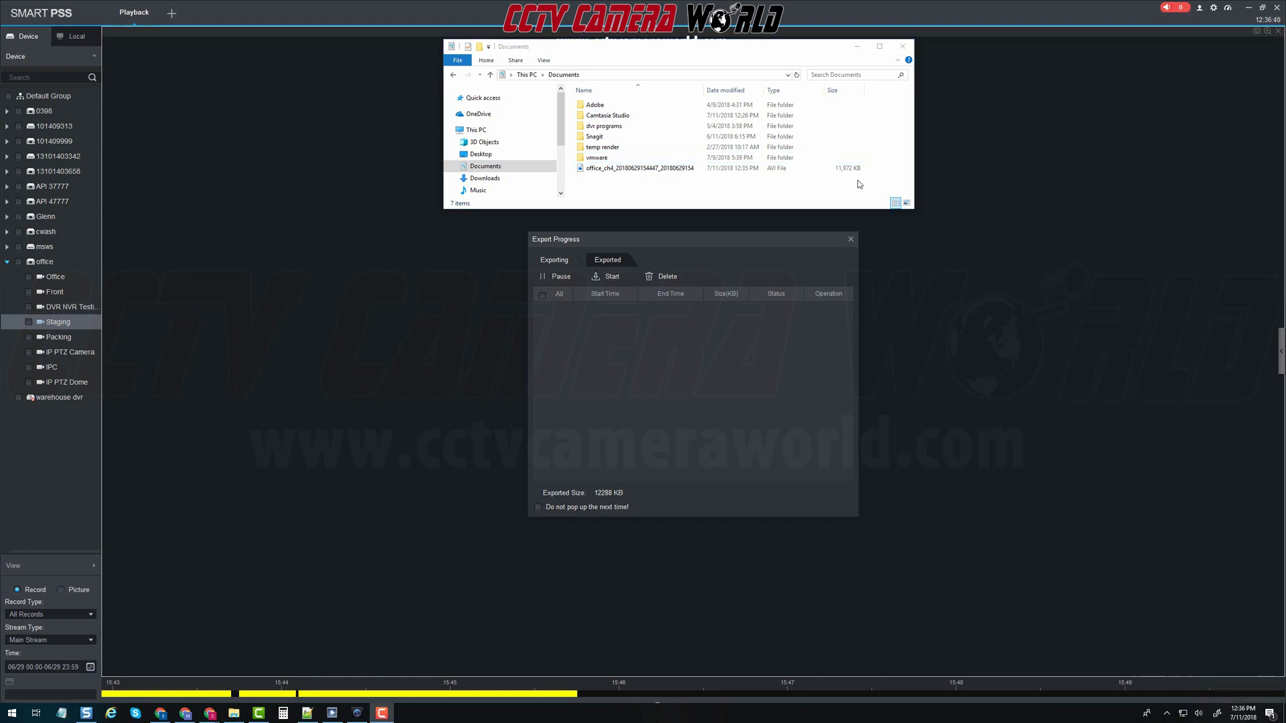
pyautogui.doubleClick(645, 169)
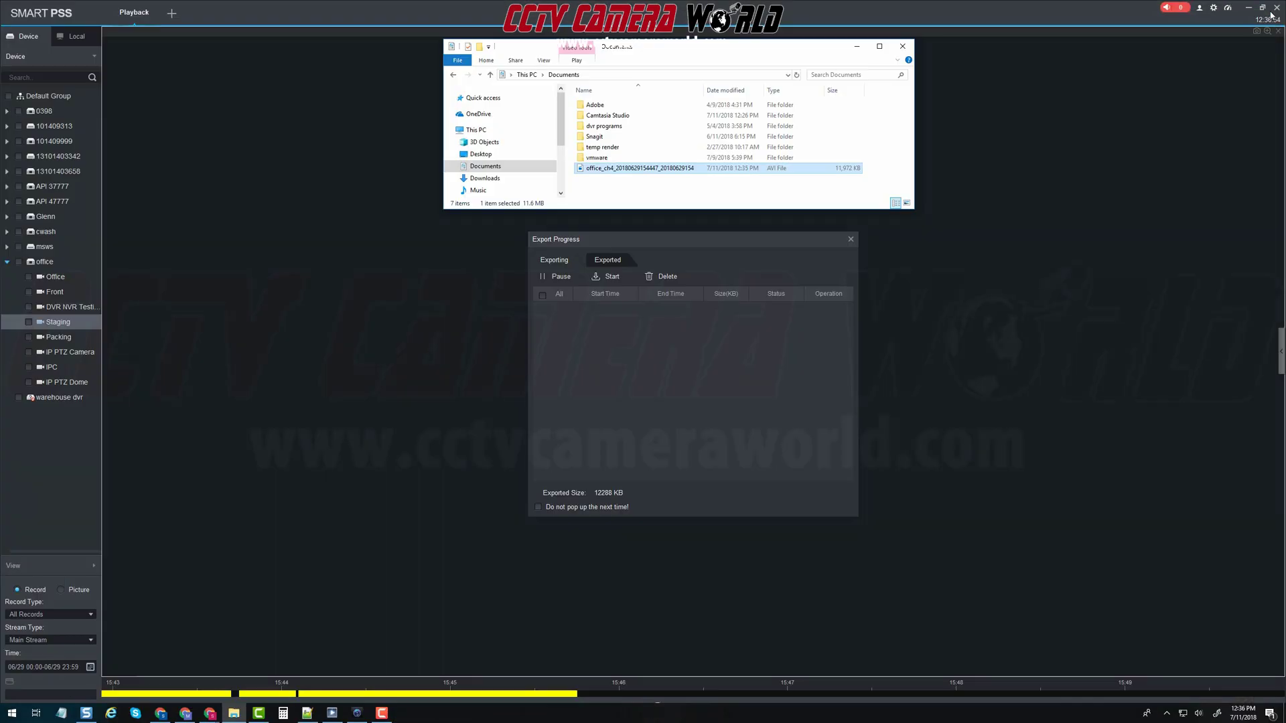
# - Close the player, start a Staging clip at 13:25:30, and set its end near 13:54
pyautogui.click(868, 250)
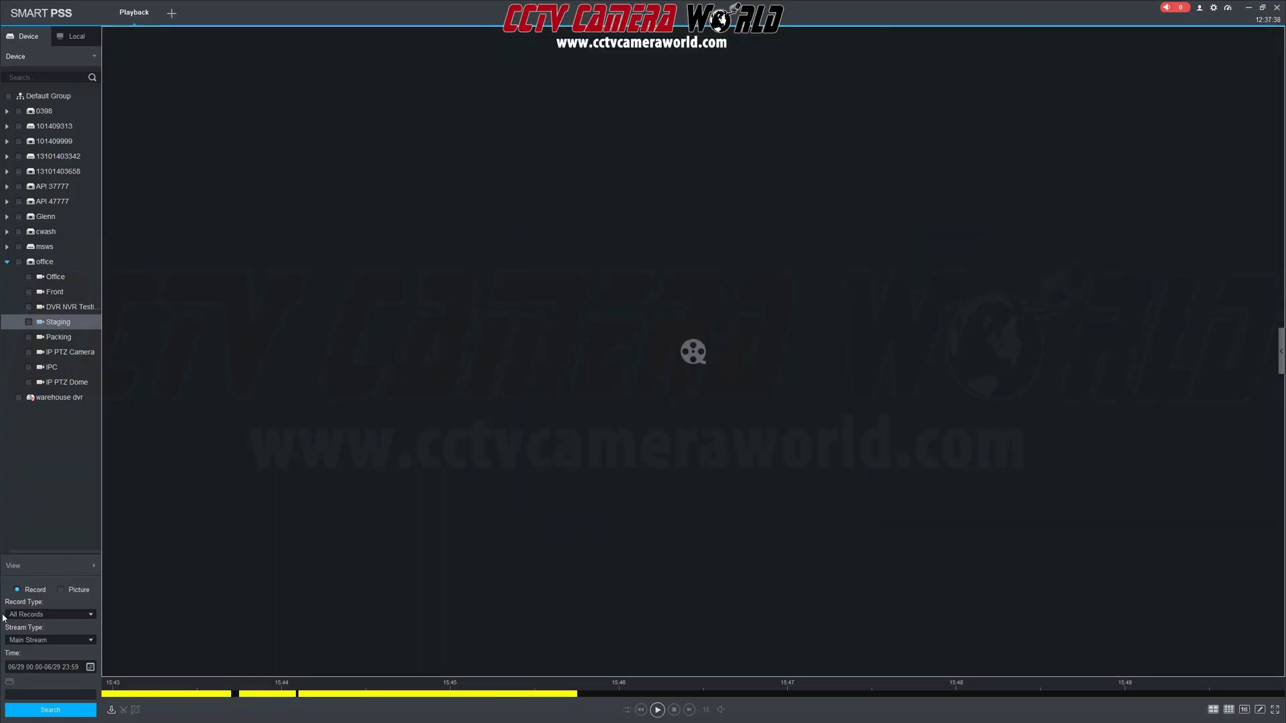
pyautogui.scroll(-3, 353, 689)
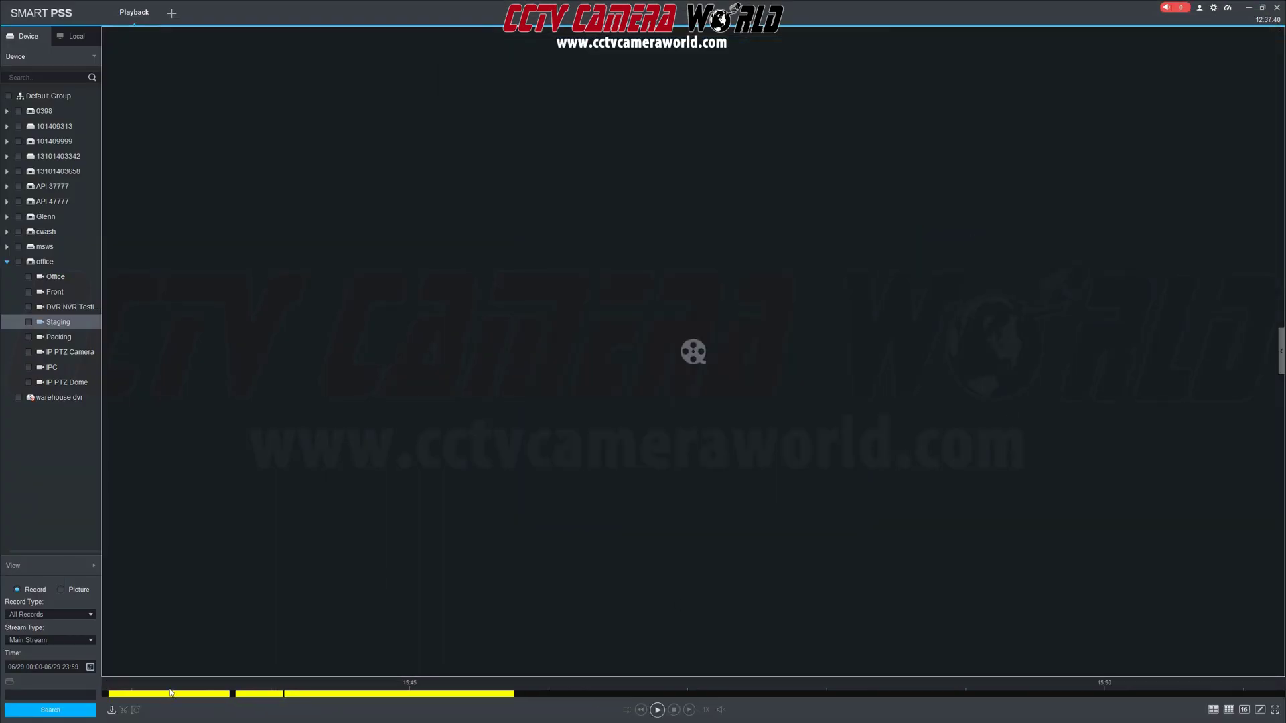
pyautogui.scroll(-6, 353, 688)
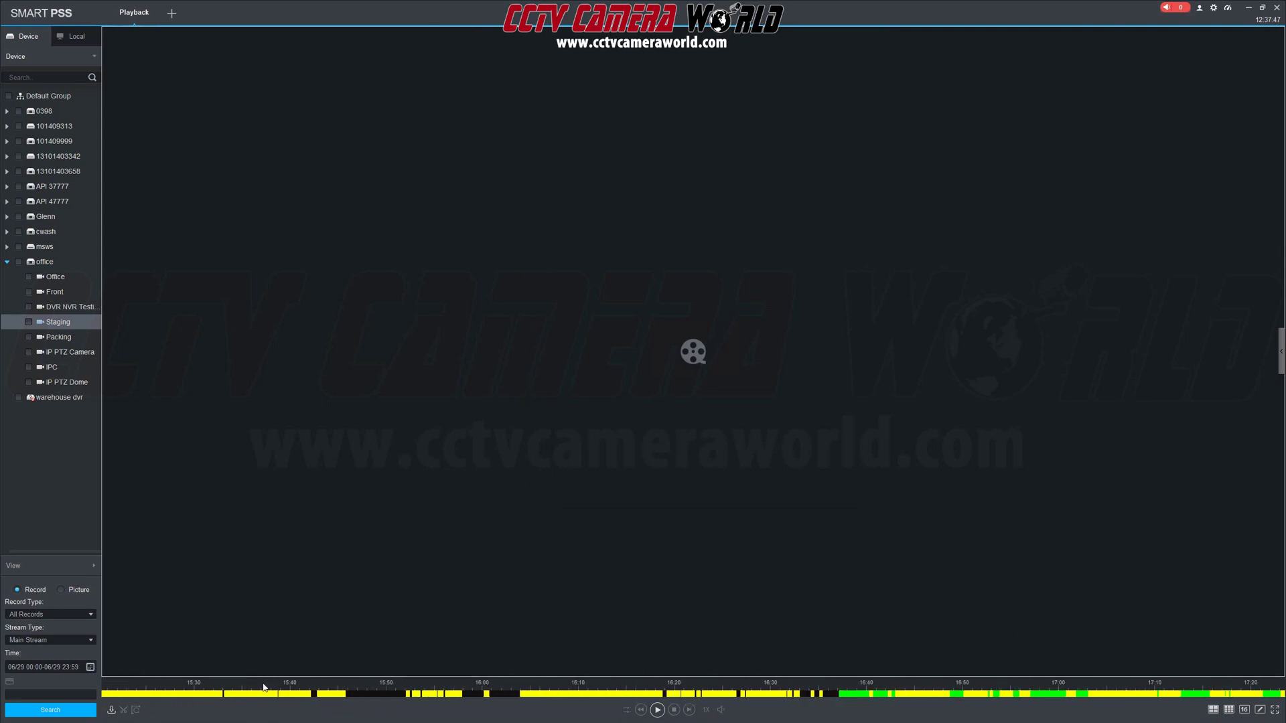
pyautogui.scroll(5, 562, 680)
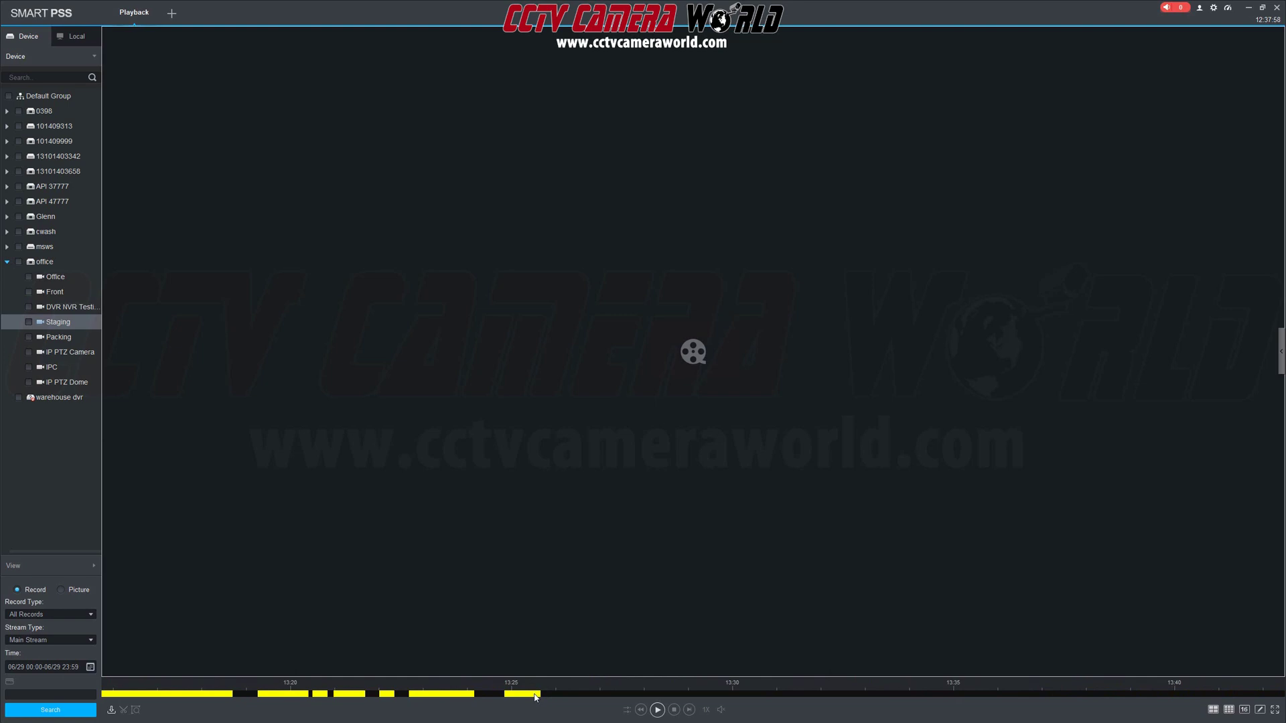
pyautogui.click(534, 694)
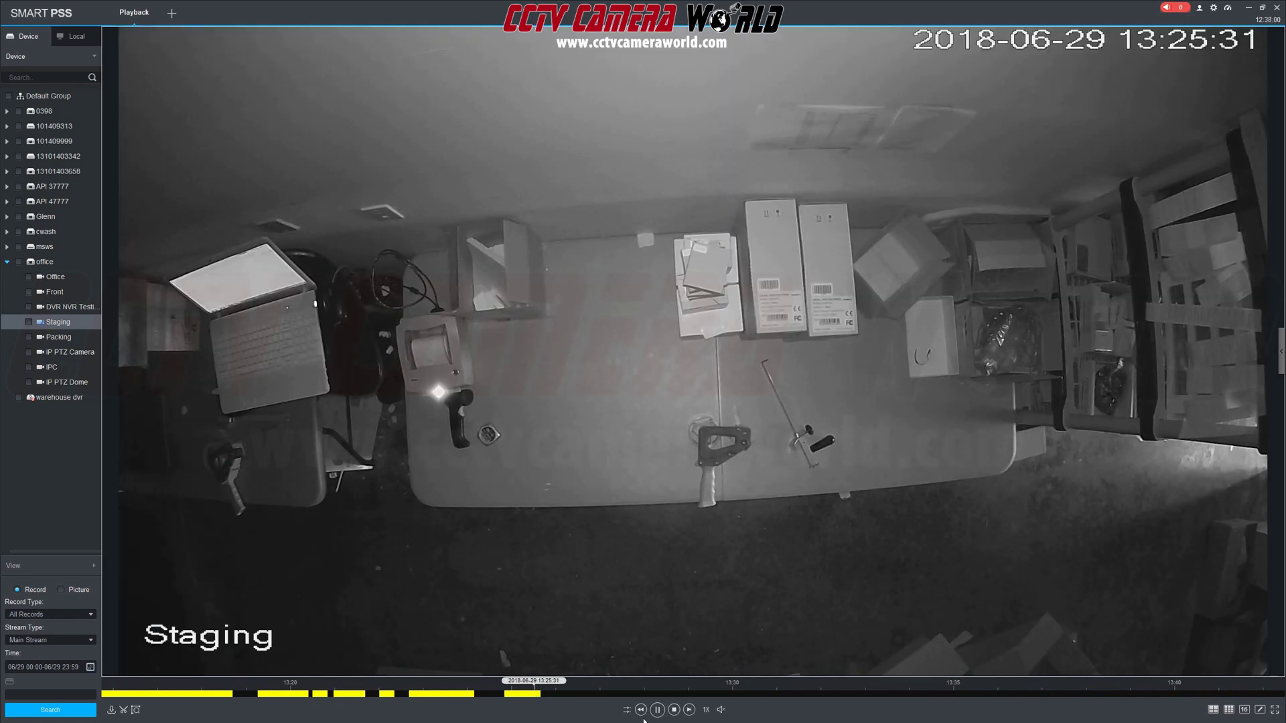
pyautogui.click(125, 710)
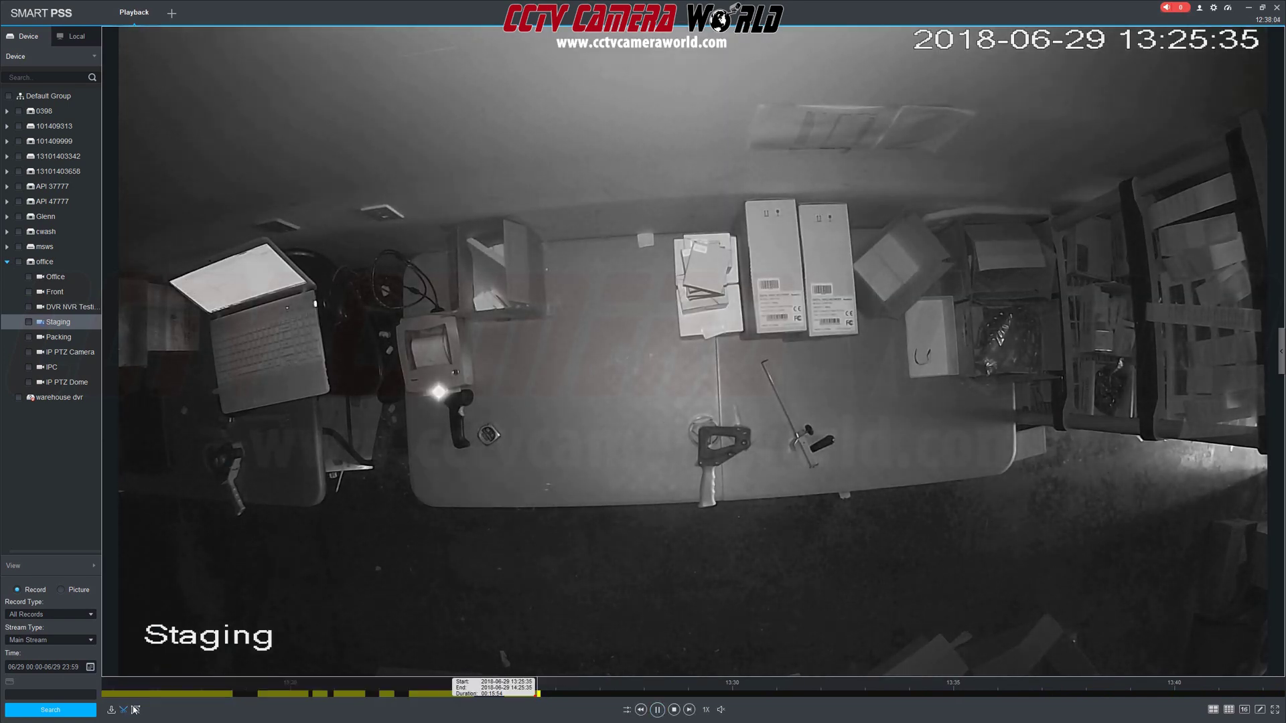
pyautogui.click(658, 710)
pyautogui.scroll(-2, 696, 687)
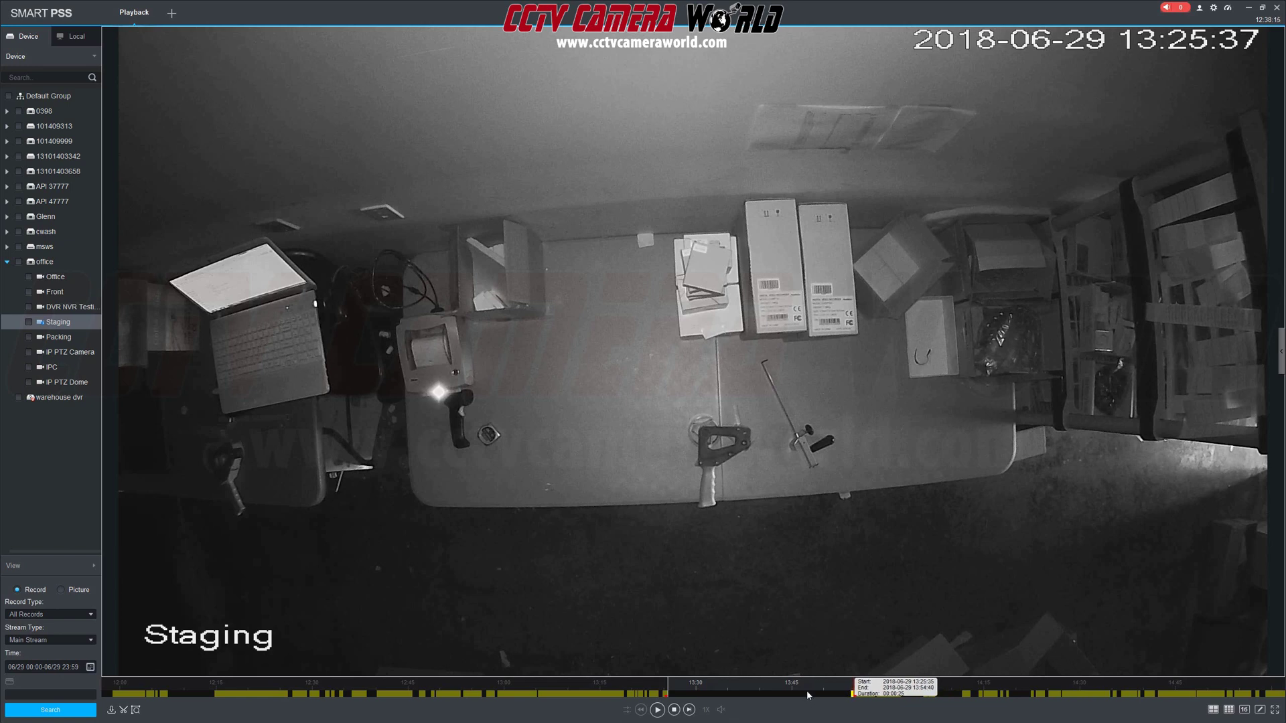
pyautogui.scroll(1, 801, 683)
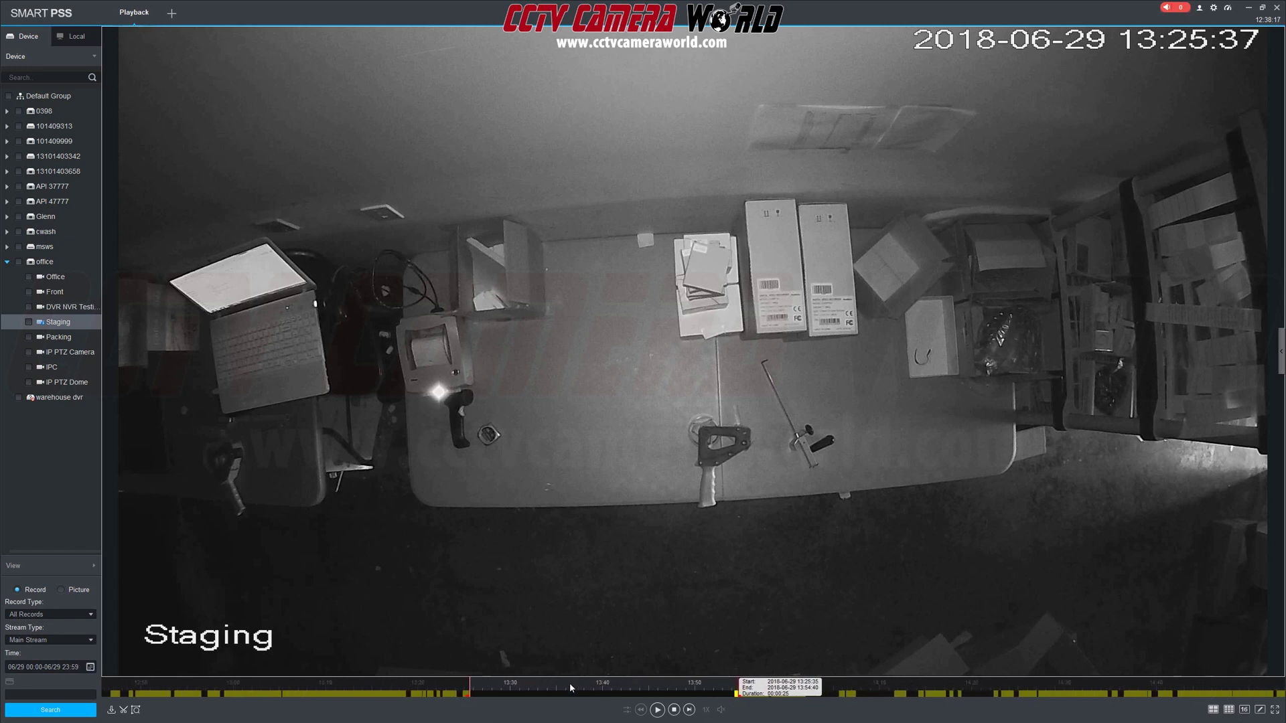
pyautogui.scroll(2, 565, 682)
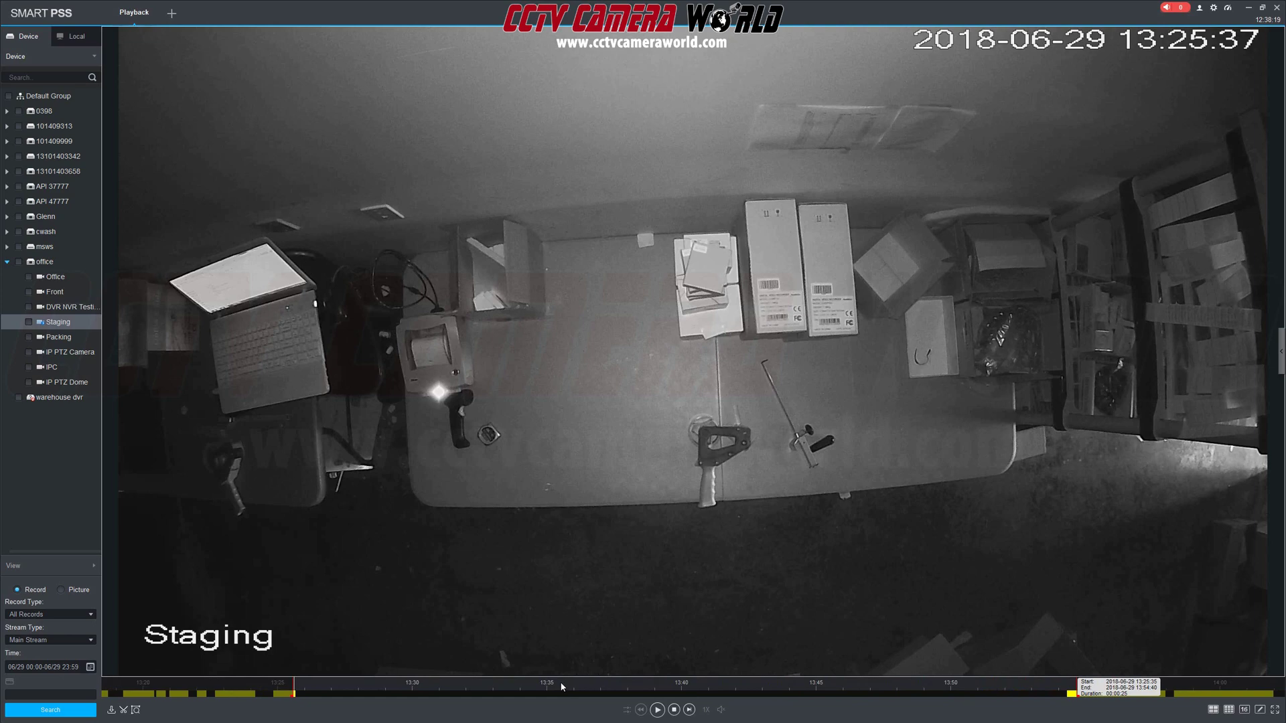
pyautogui.click(1054, 710)
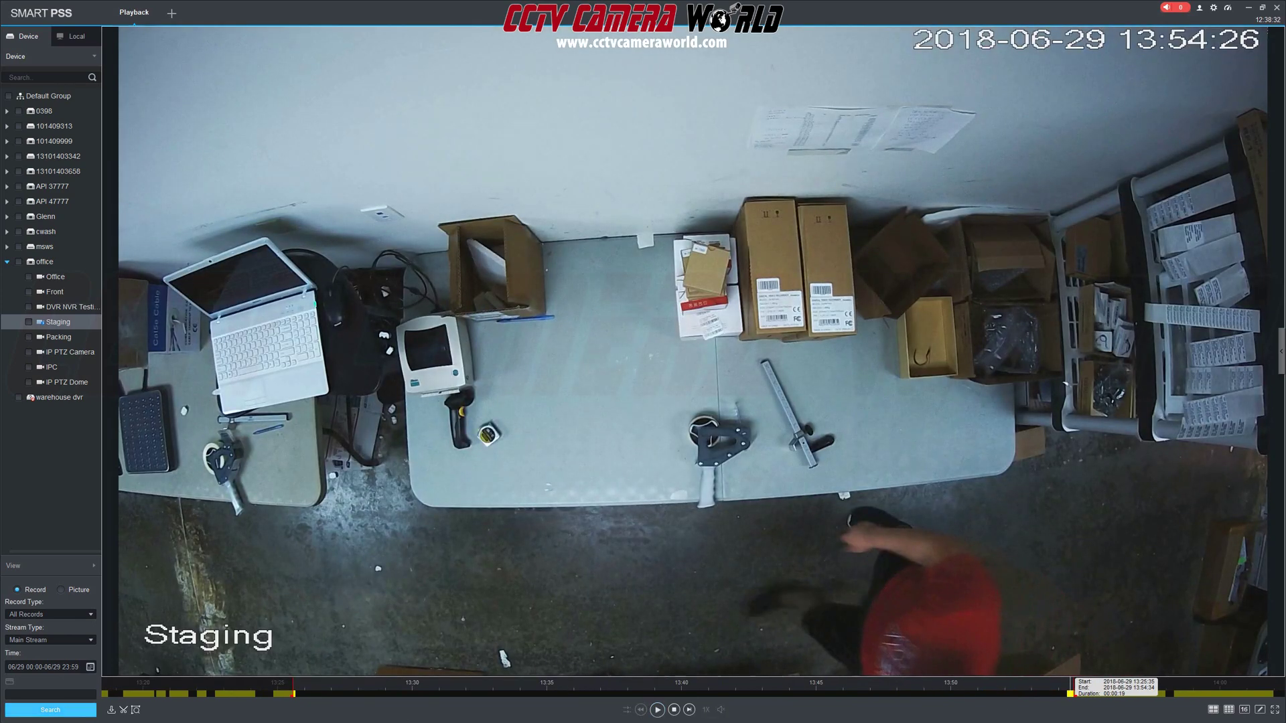
# - Export the 13:25–13:54 Staging clip as AVI to Documents, accepting the stop-playback prompt
pyautogui.click(126, 711)
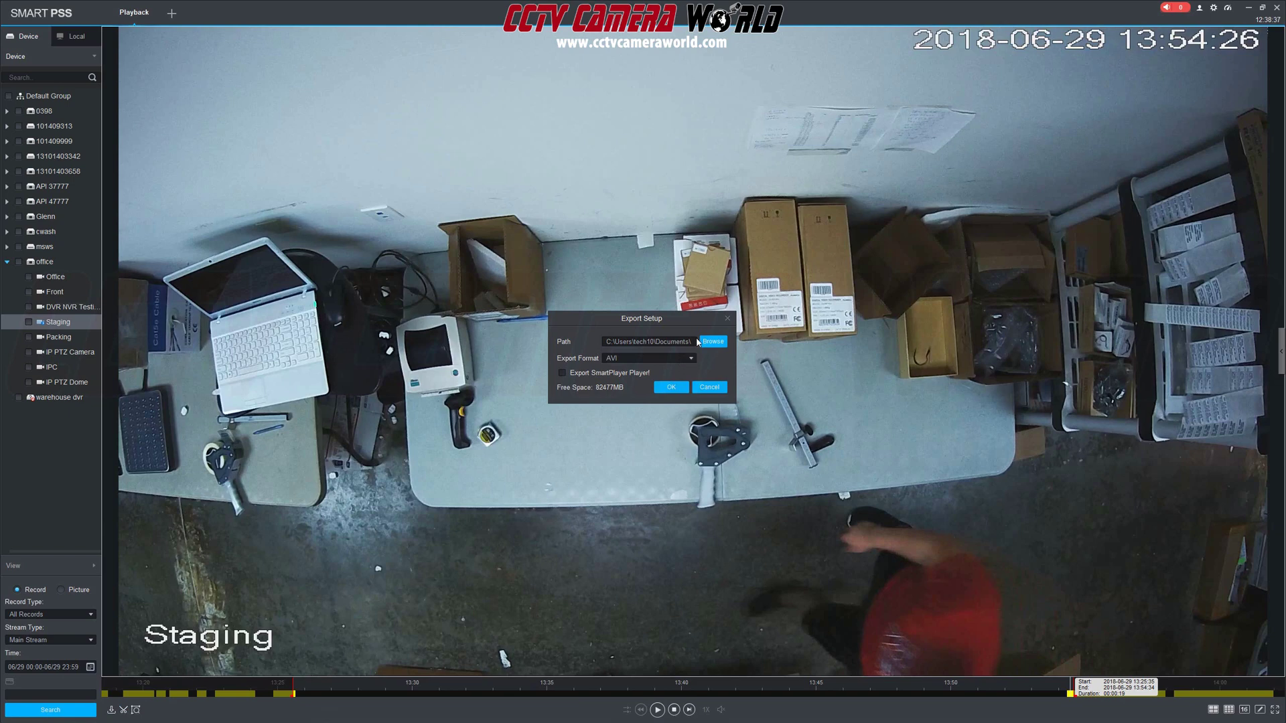
pyautogui.click(672, 389)
pyautogui.click(649, 376)
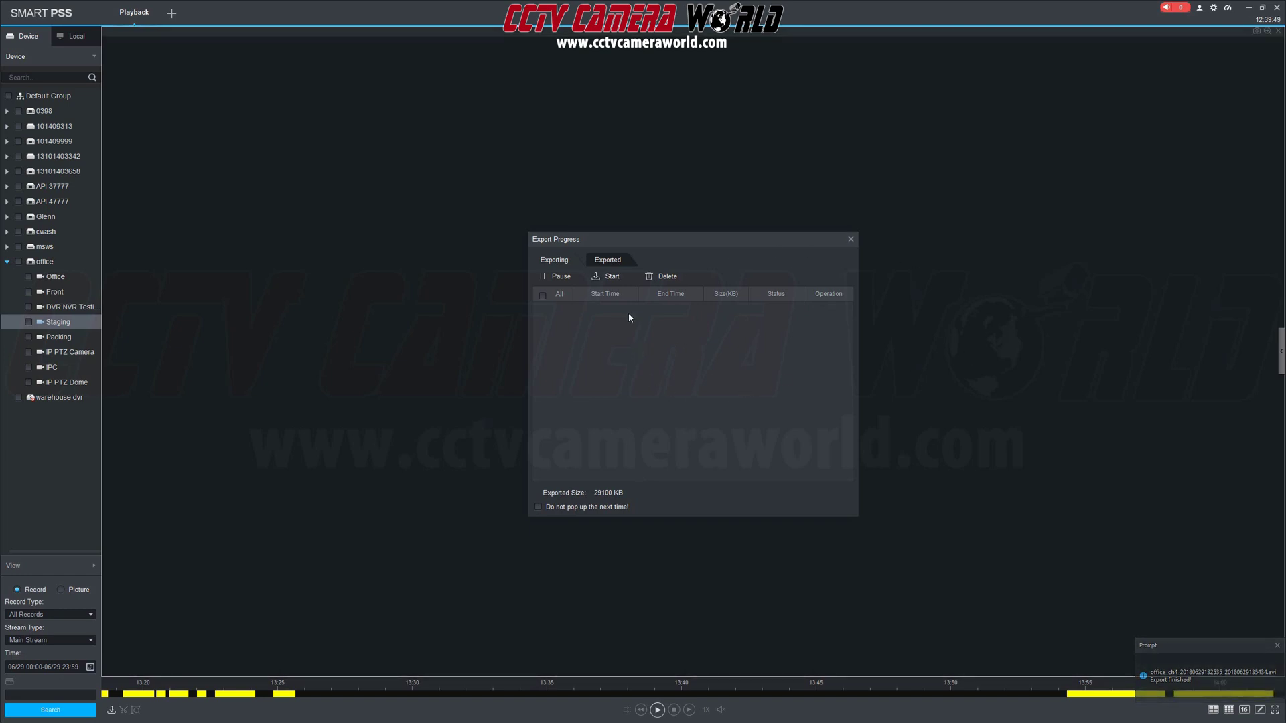
pyautogui.press('super')
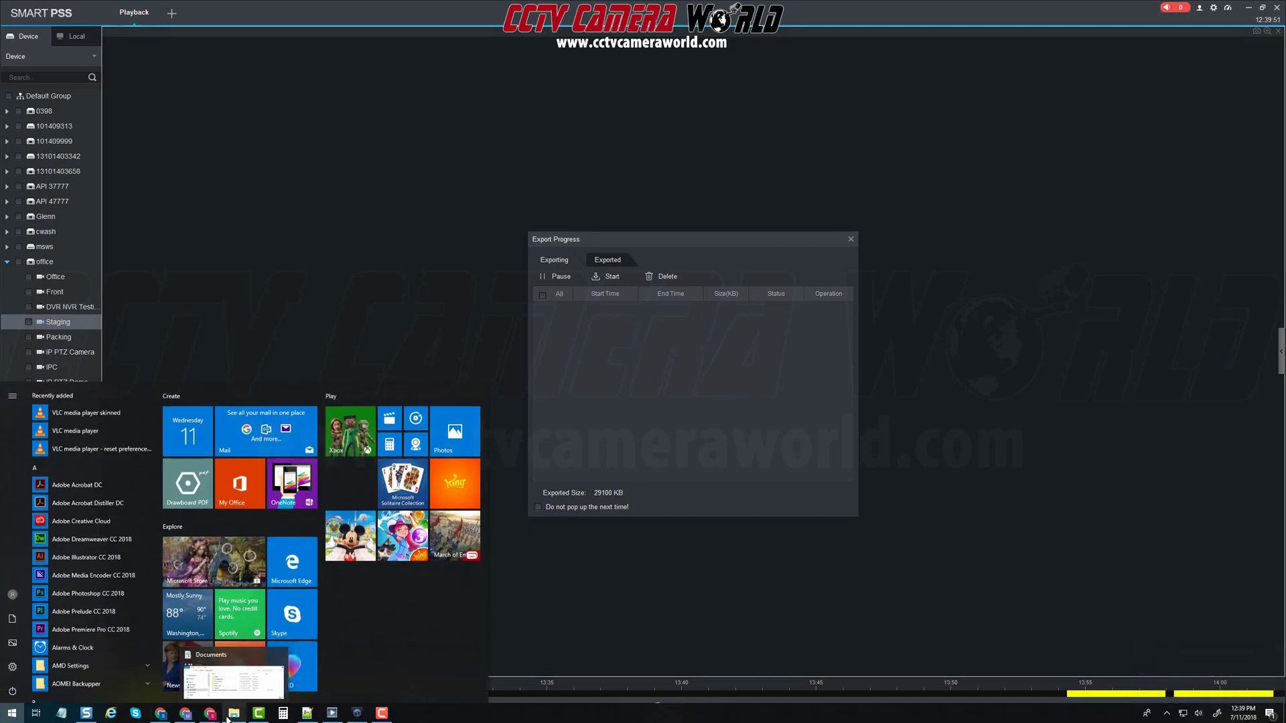
pyautogui.click(227, 719)
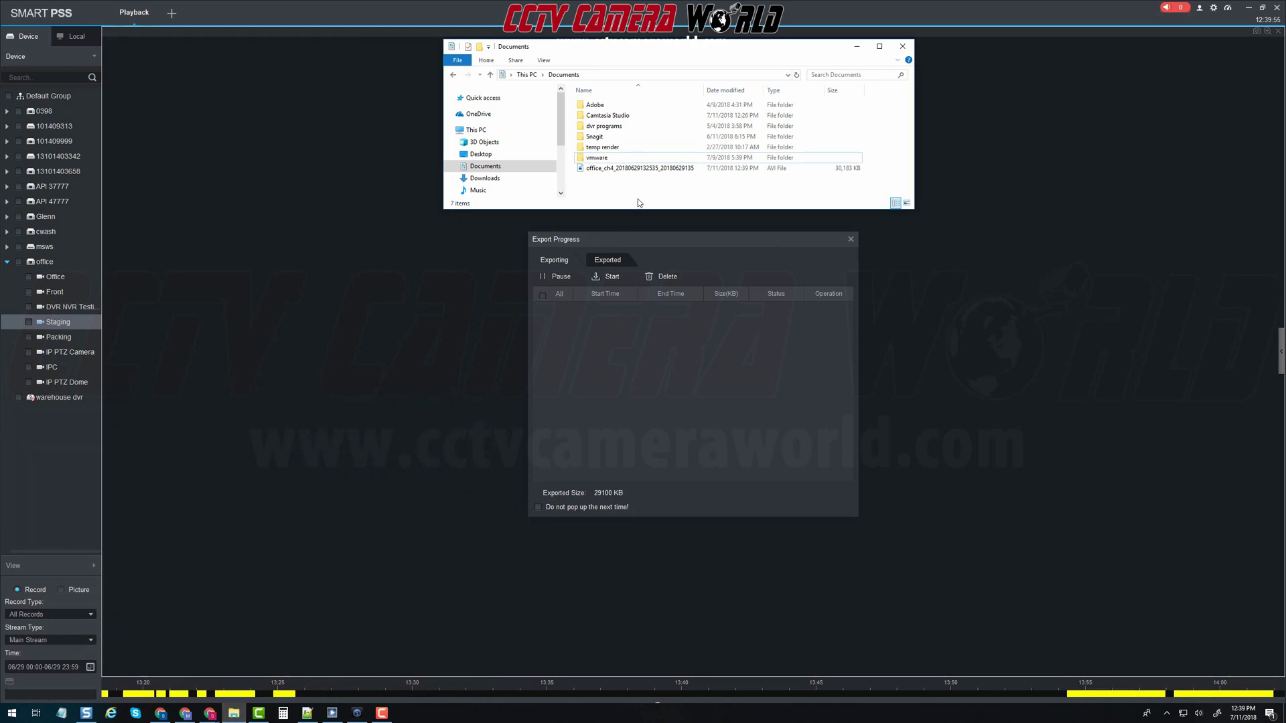
pyautogui.doubleClick(689, 168)
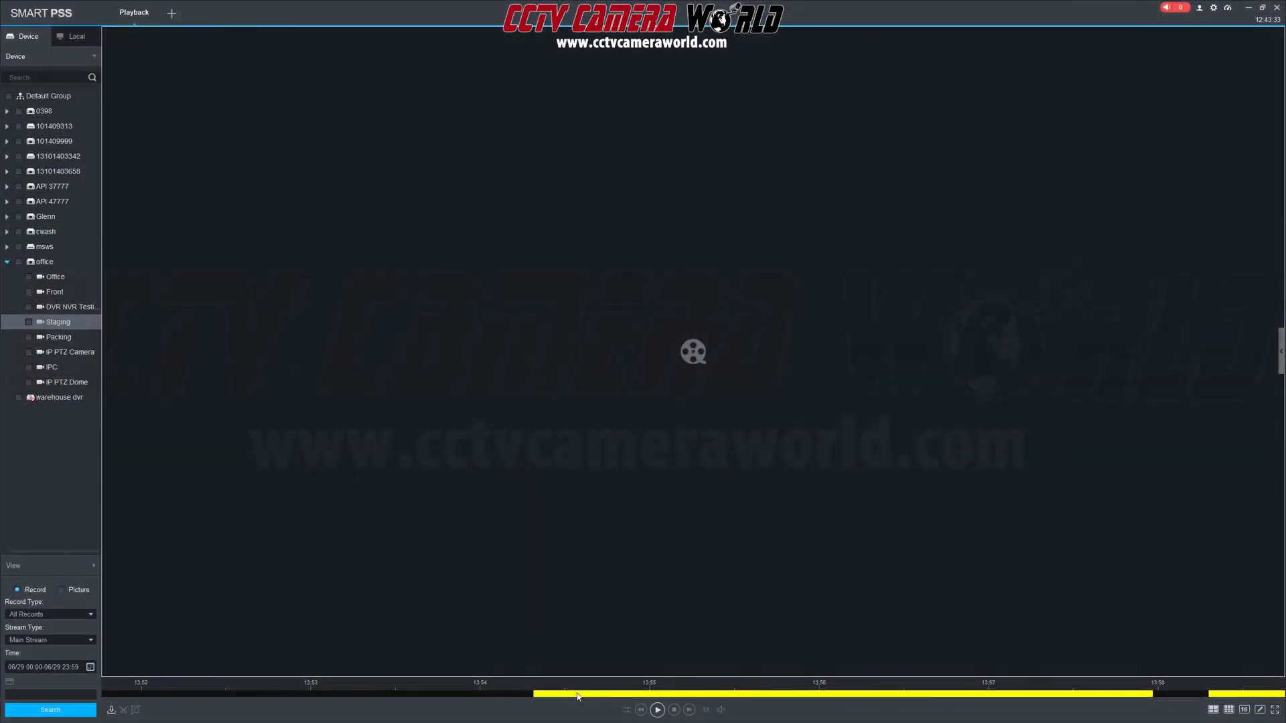
# - Start a new Staging clip at 13:54:36 and move its end marker to 13:57:33
pyautogui.click(578, 694)
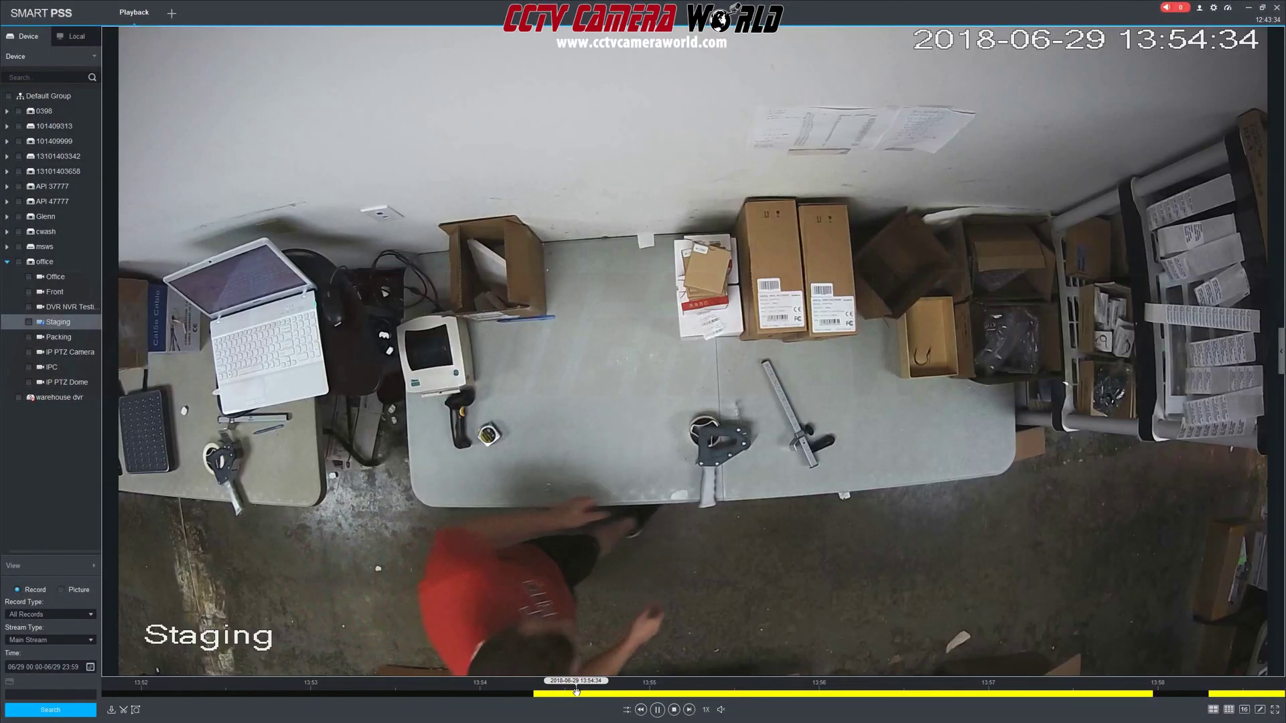
pyautogui.click(111, 710)
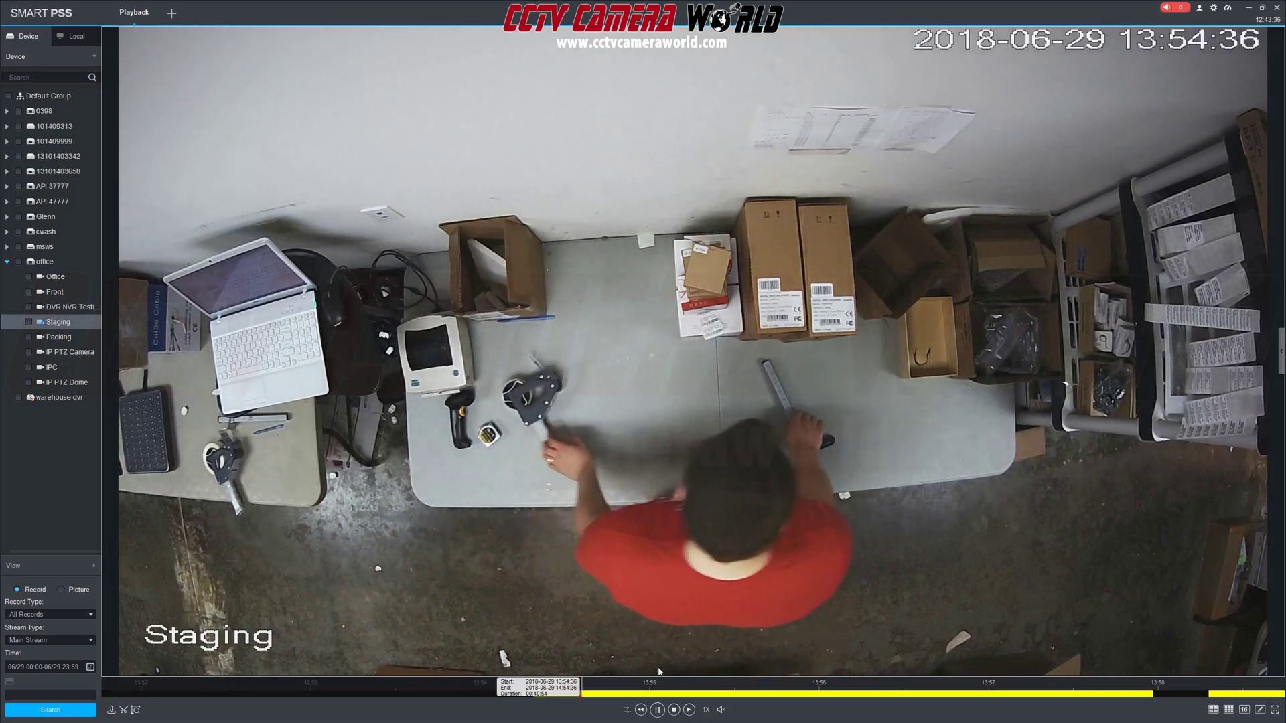
pyautogui.scroll(-5, 824, 685)
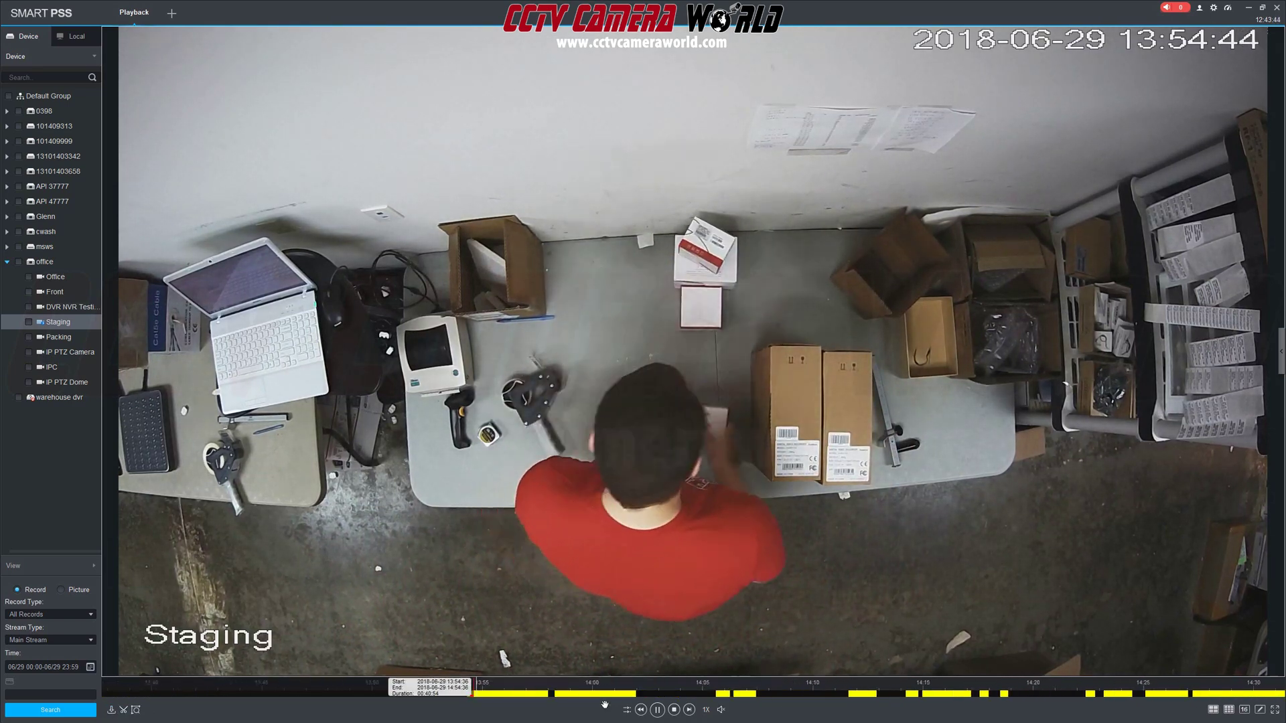
pyautogui.click(1215, 690)
pyautogui.moveTo(1195, 694); pyautogui.dragTo(467, 700)
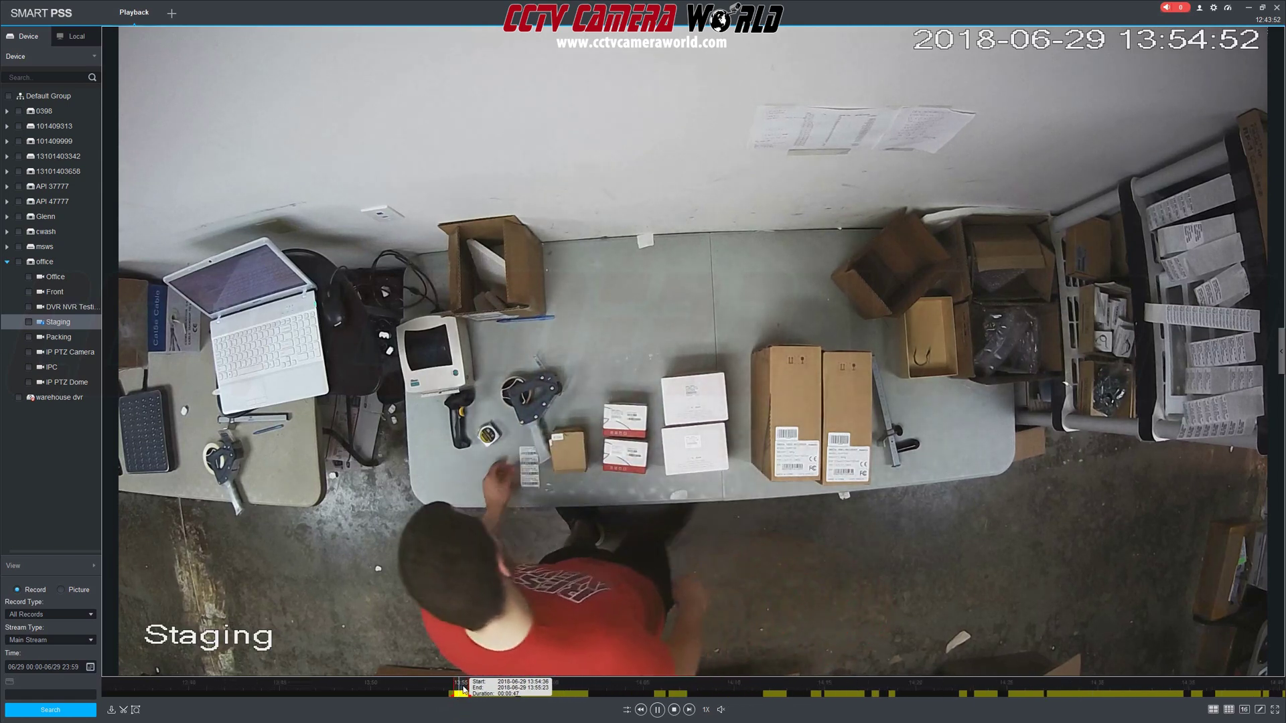
pyautogui.scroll(3, 465, 703)
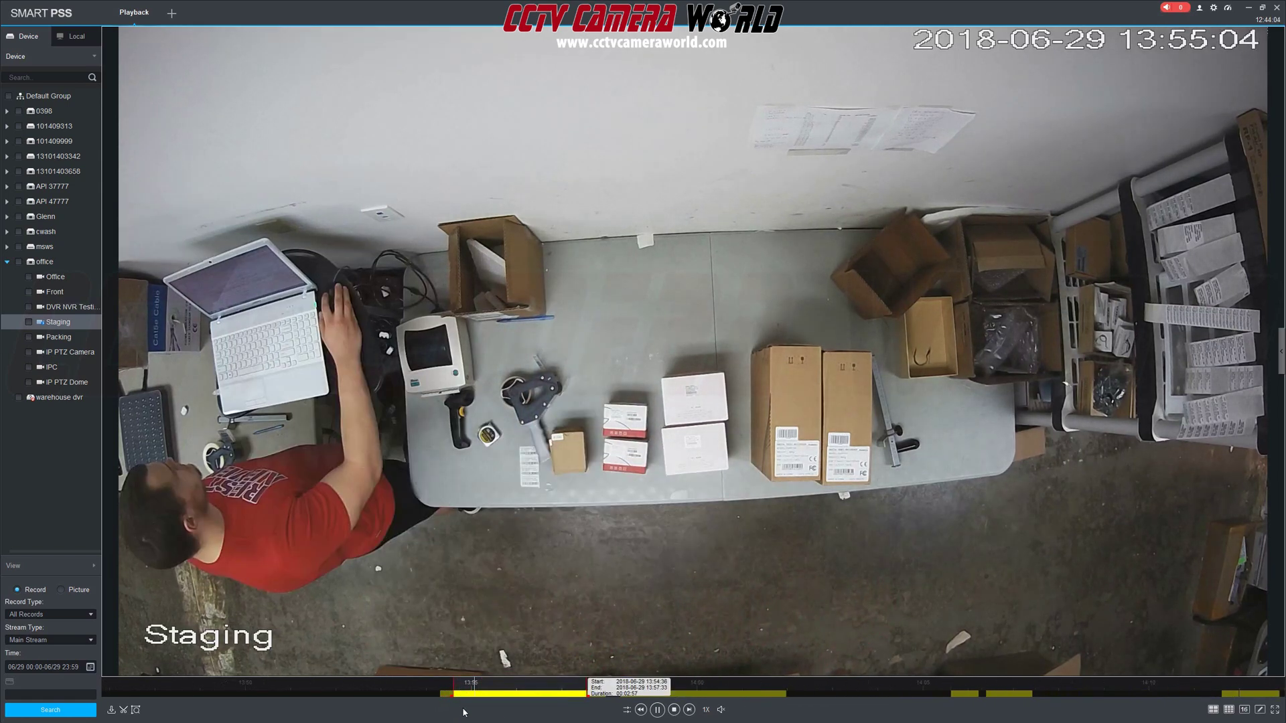
# - Export the 13:54:36–13:57:33 clip in Original Format (DAV) with Smart Player included
pyautogui.click(124, 710)
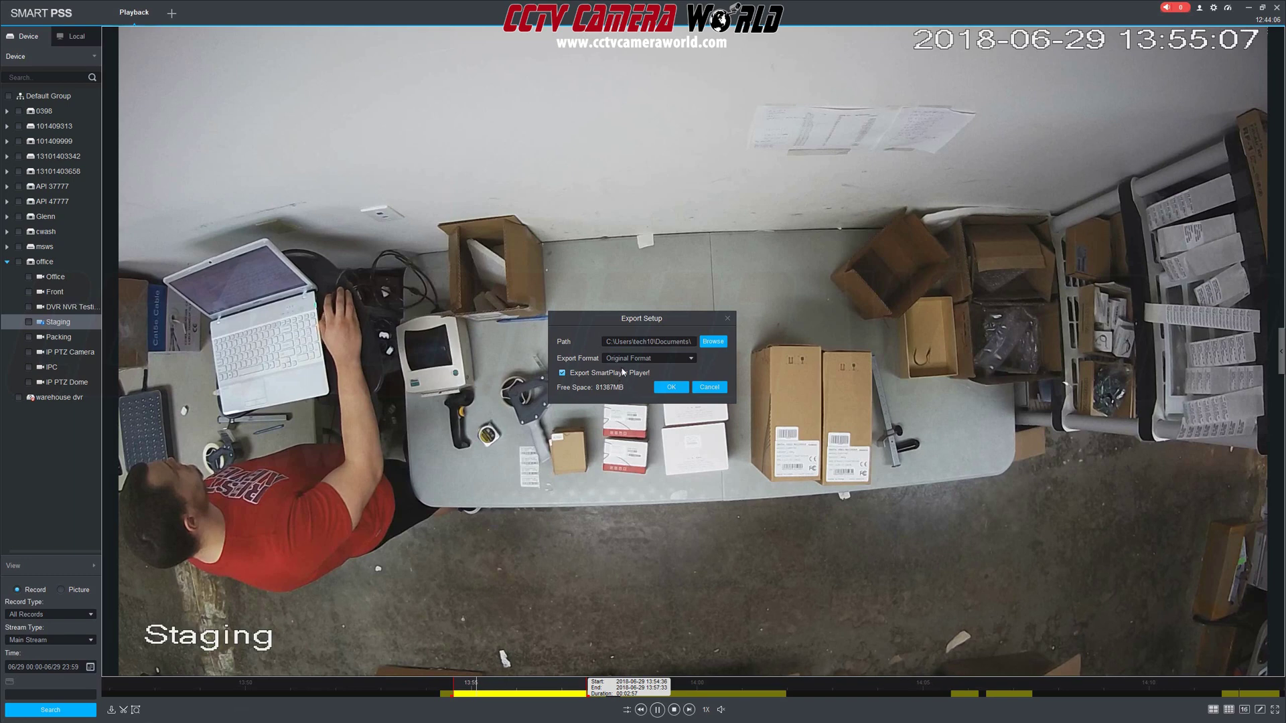
pyautogui.click(690, 360)
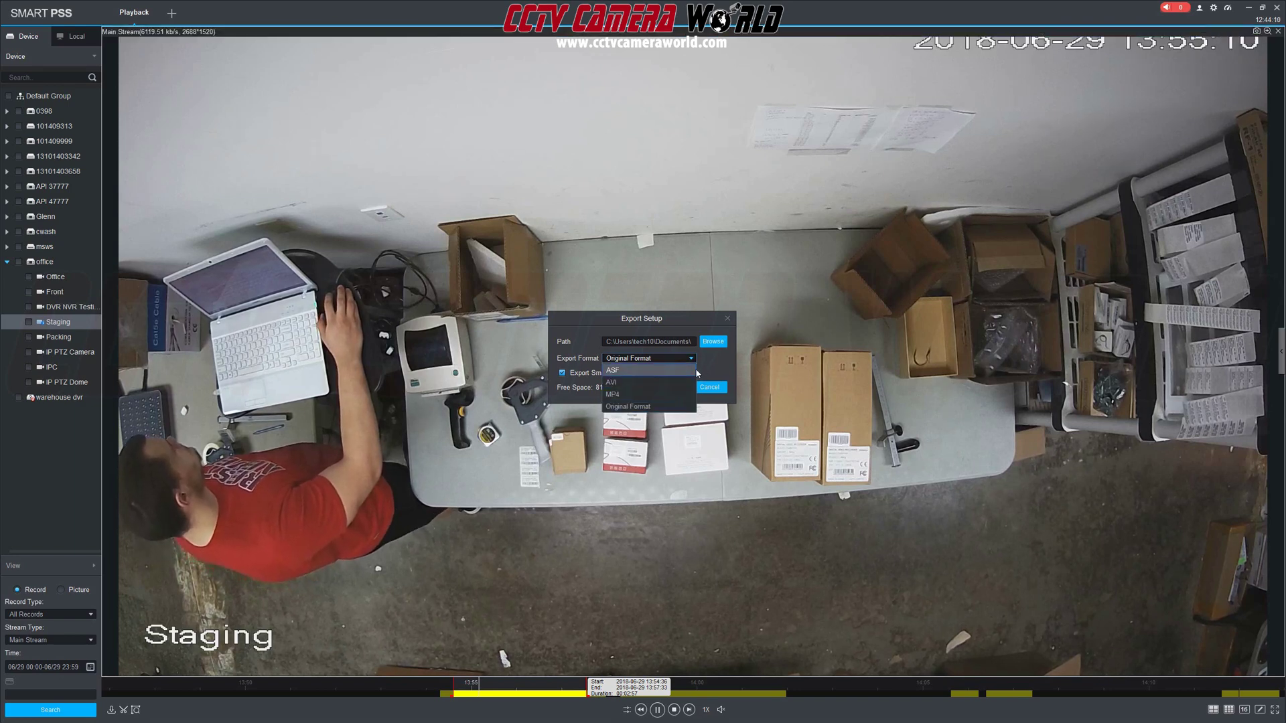
pyautogui.click(627, 407)
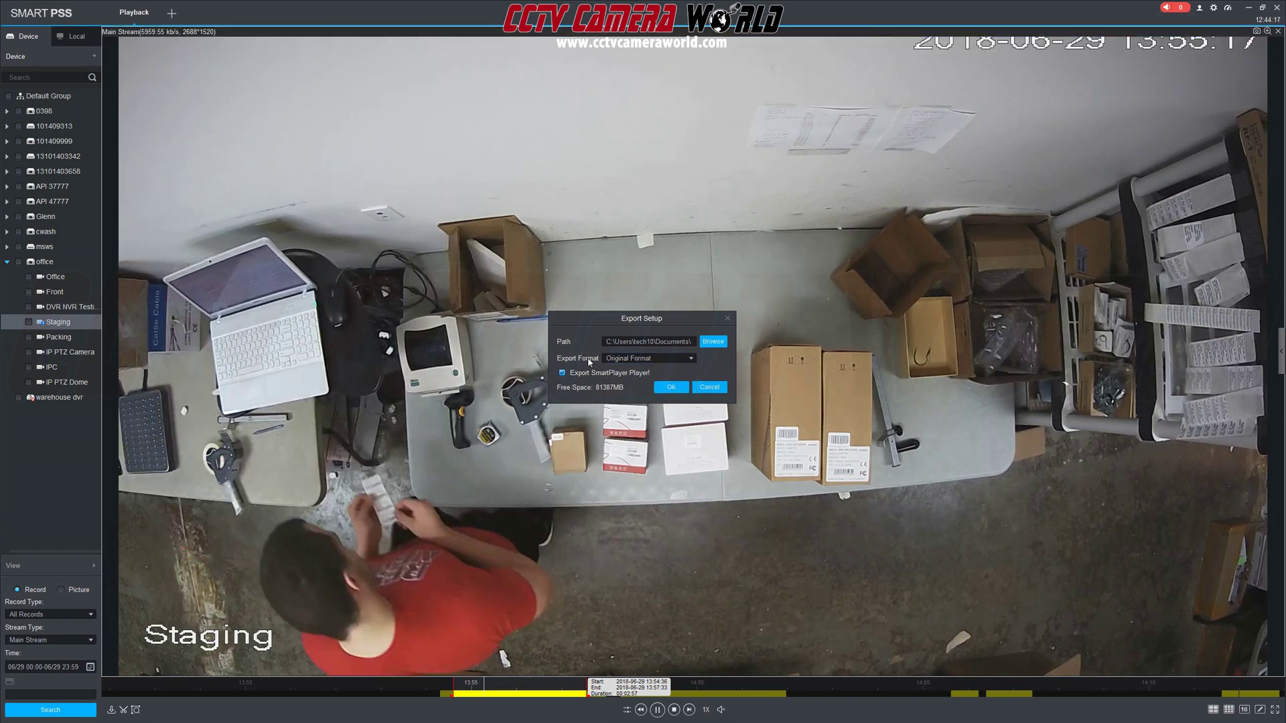
pyautogui.click(672, 392)
# - Accept the export warning, open the Documents folder, and select the exported office_ch4 .dav file
pyautogui.click(650, 374)
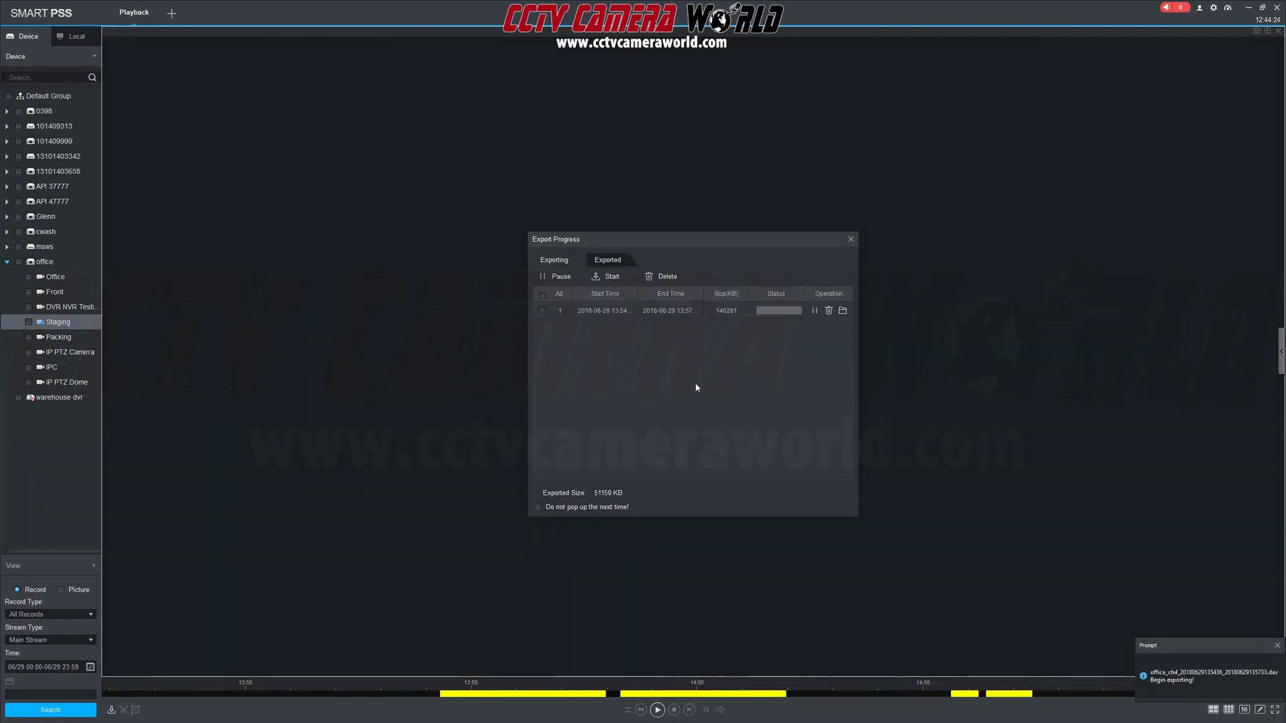
pyautogui.click(843, 312)
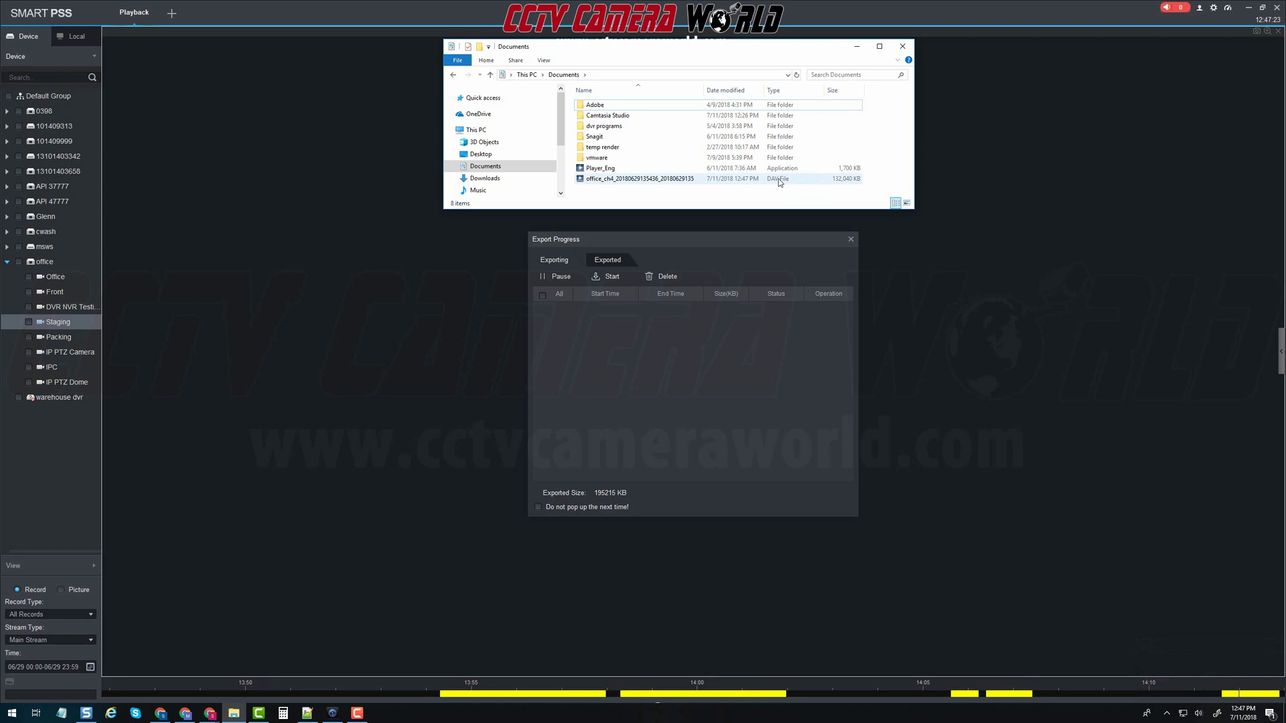
pyautogui.click(780, 180)
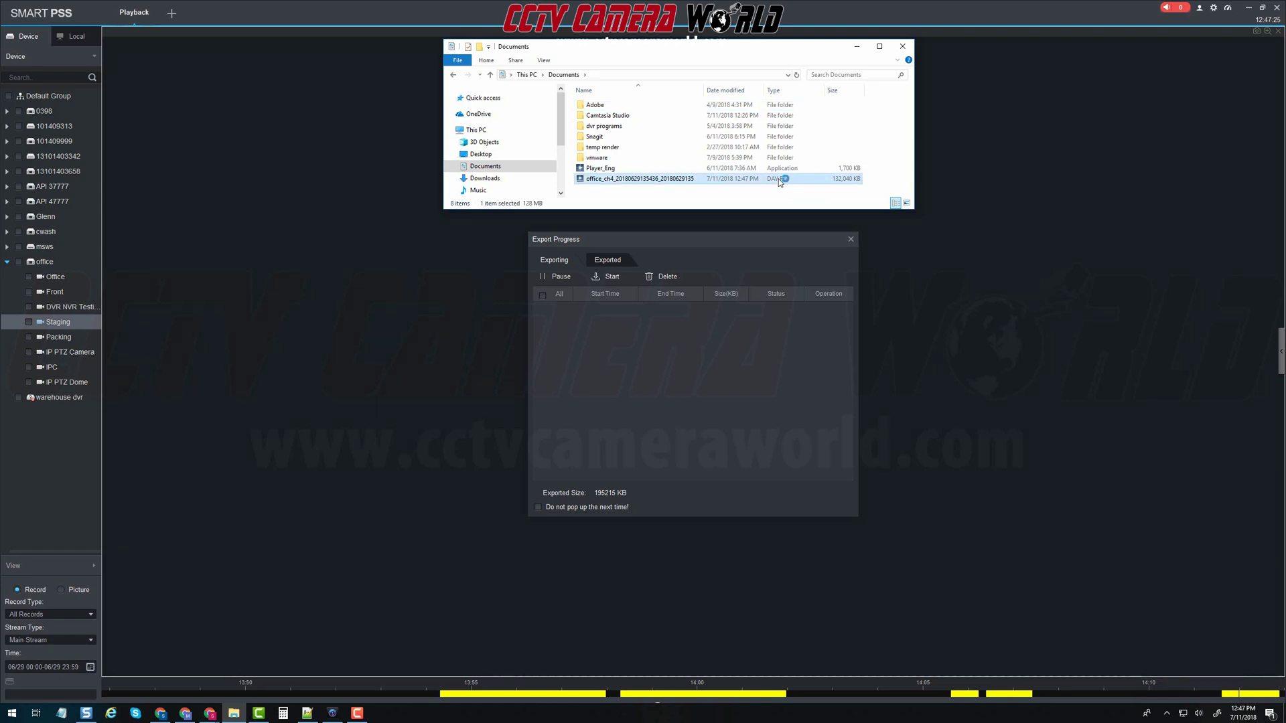
# - Open the office_ch4 DAV clip in Smart Player in a maximized single-pane layout
pyautogui.doubleClick(780, 178)
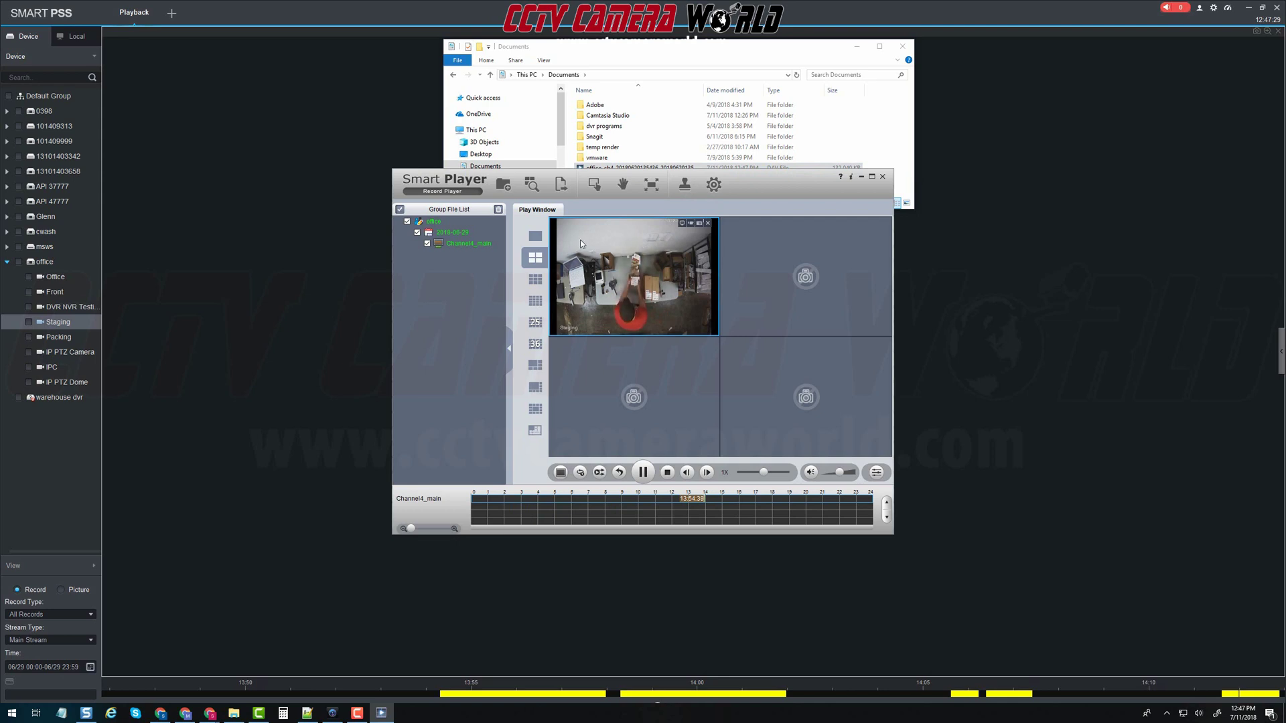
pyautogui.click(535, 236)
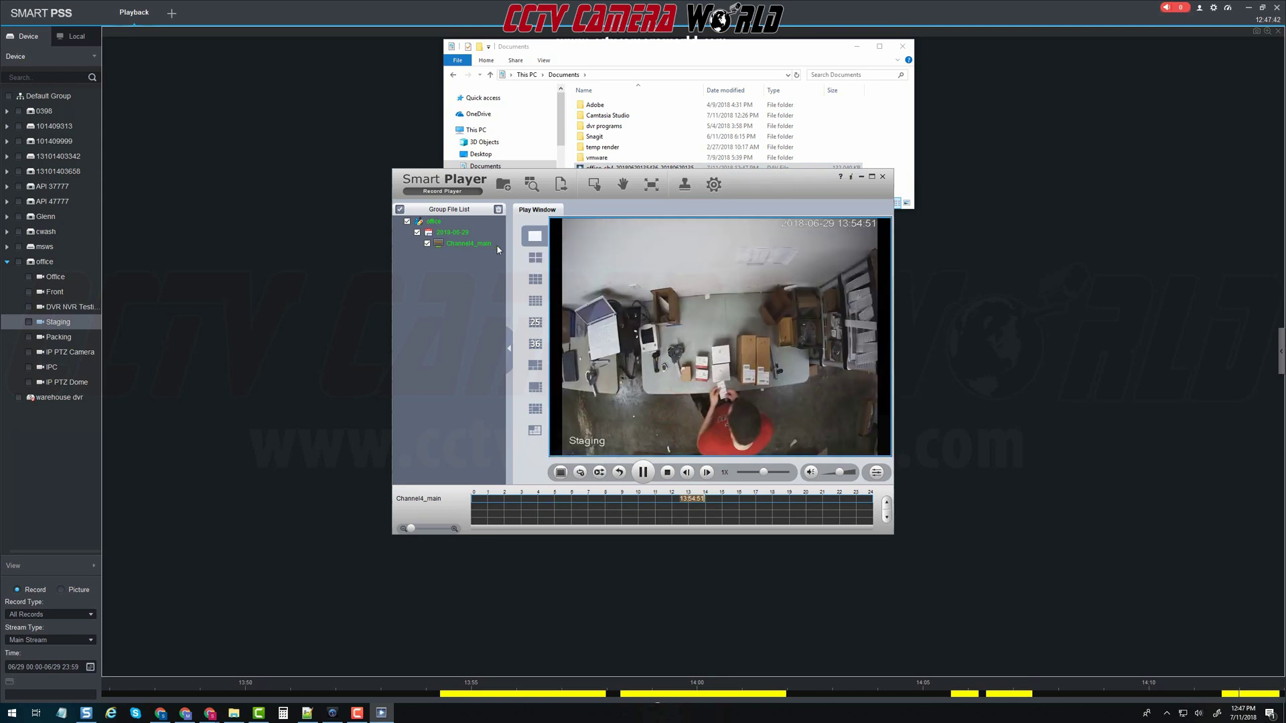
pyautogui.click(871, 176)
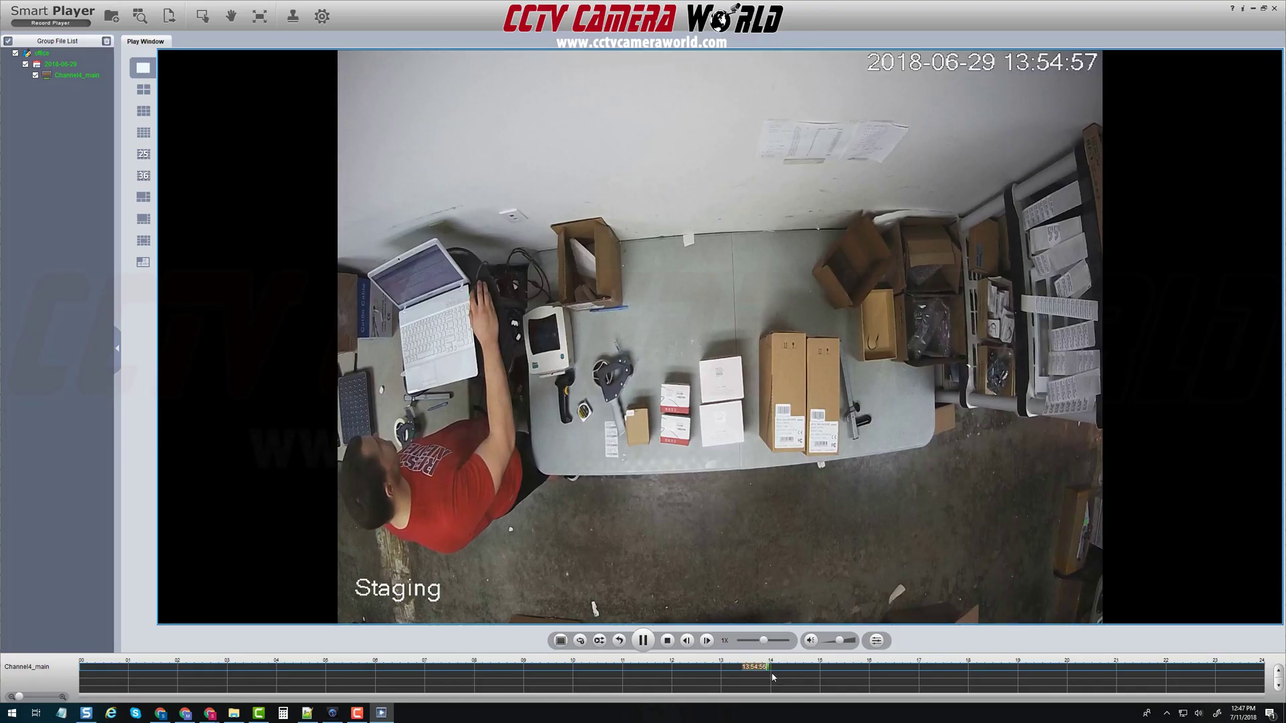
# - Zoom the timeline and jump playback of the Staging footage to 13:55:32
pyautogui.scroll(3, 769, 676)
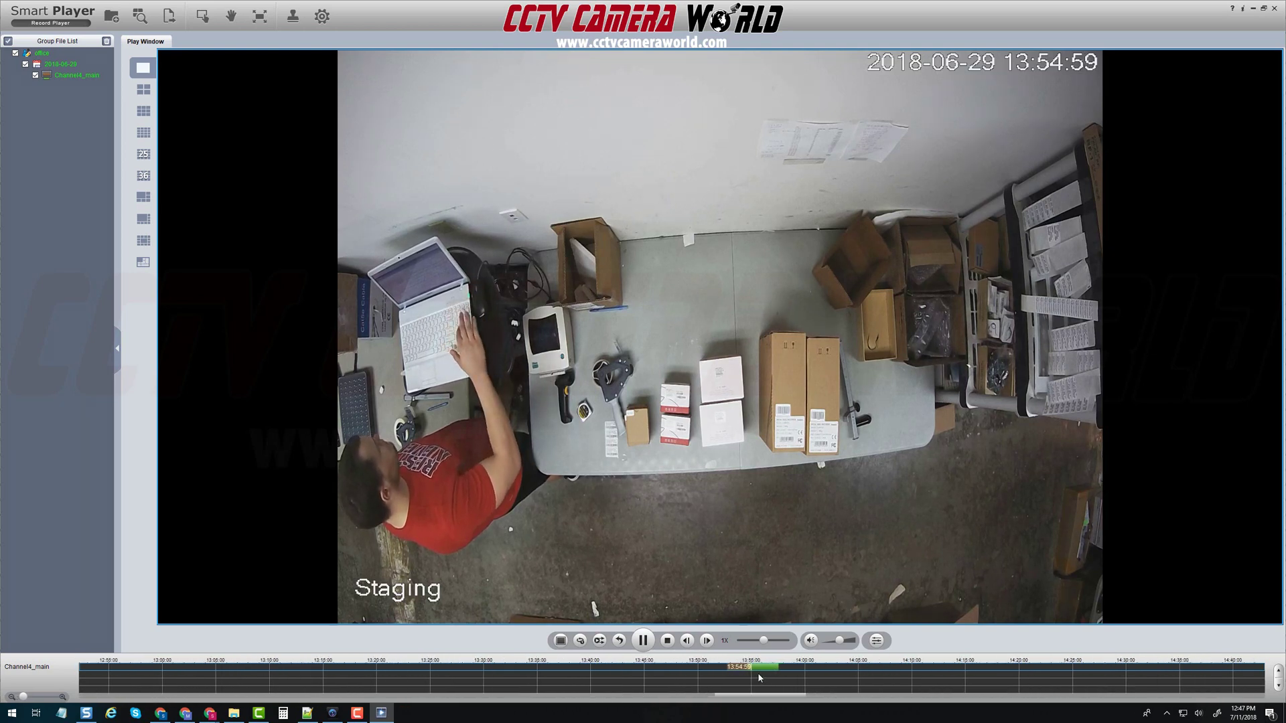
pyautogui.scroll(3, 761, 672)
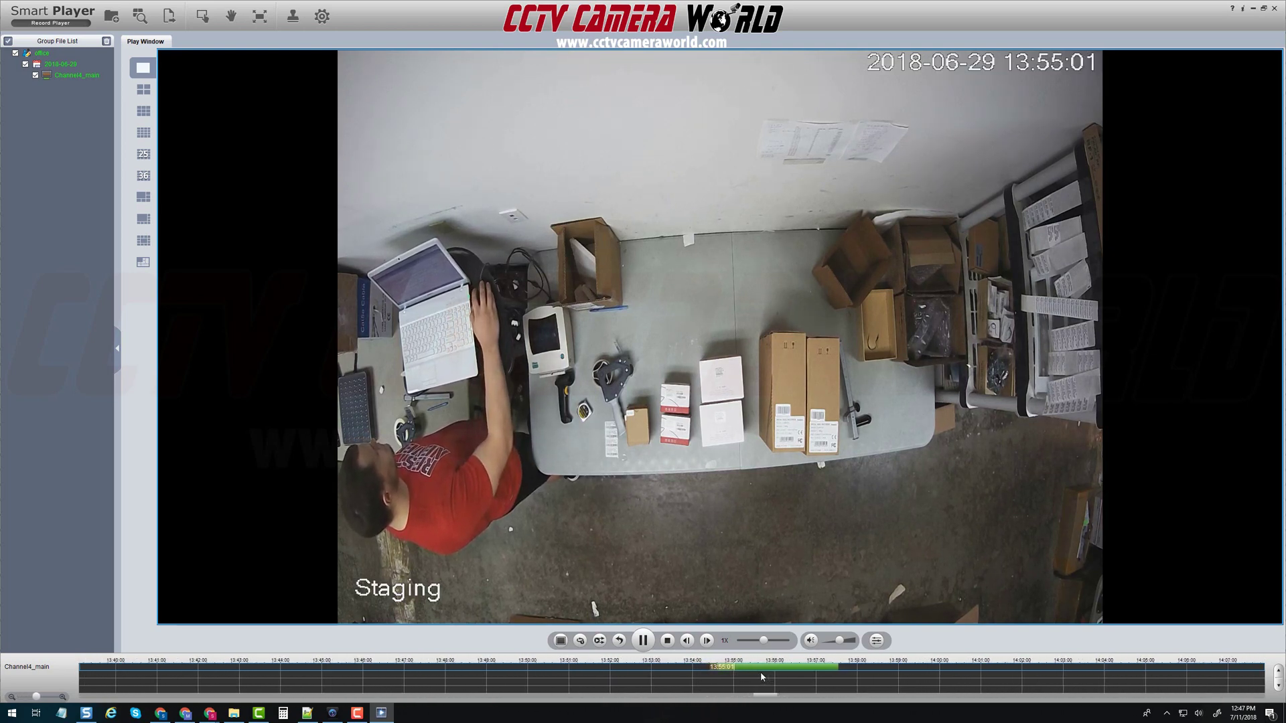
pyautogui.scroll(2, 761, 673)
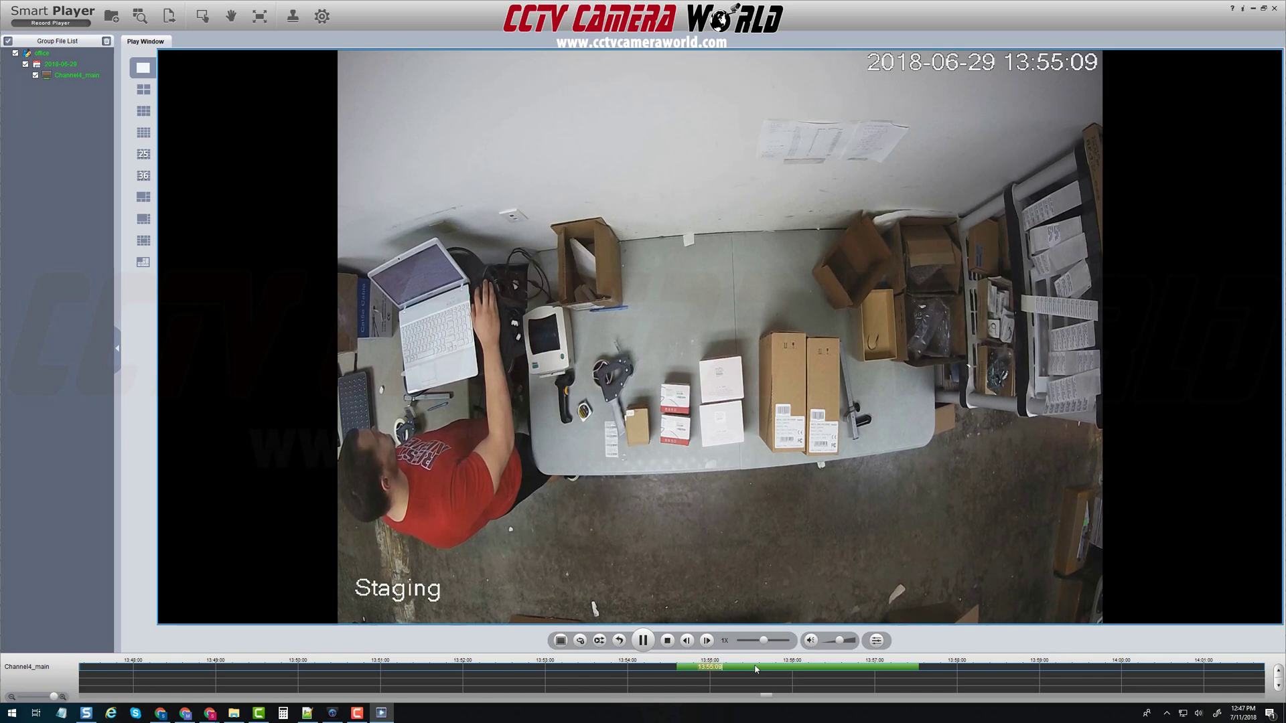
pyautogui.click(756, 668)
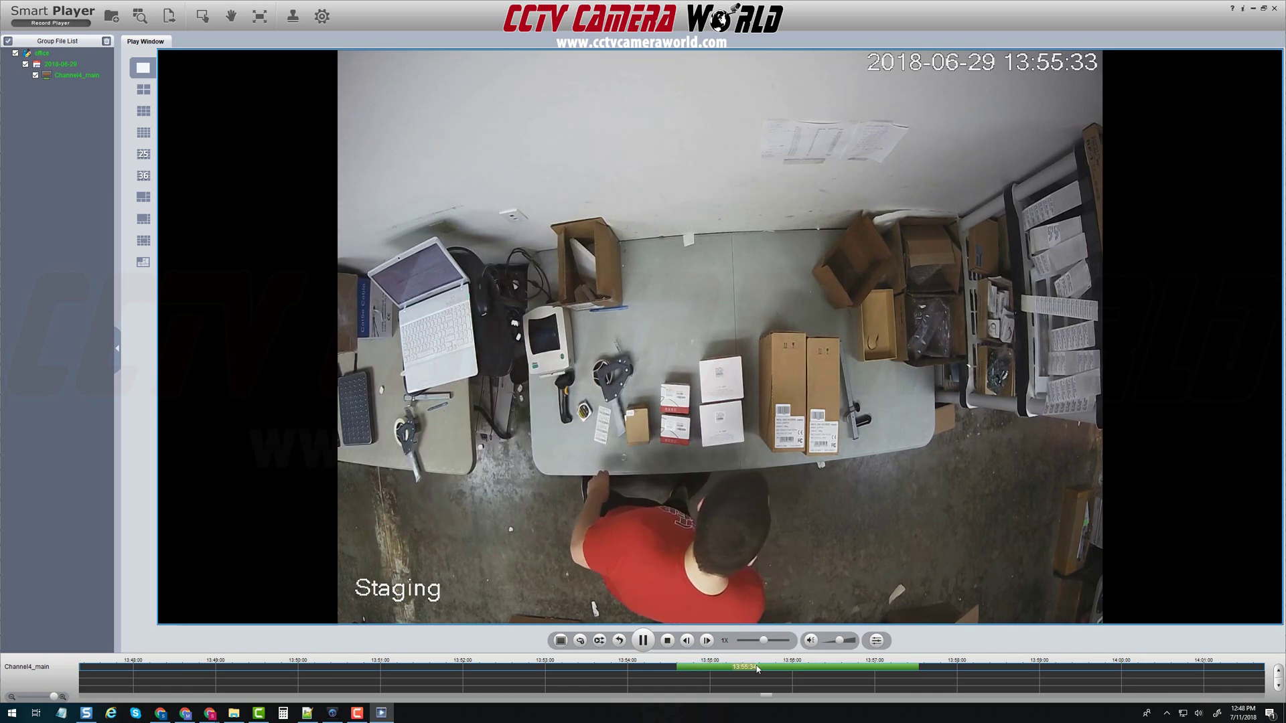